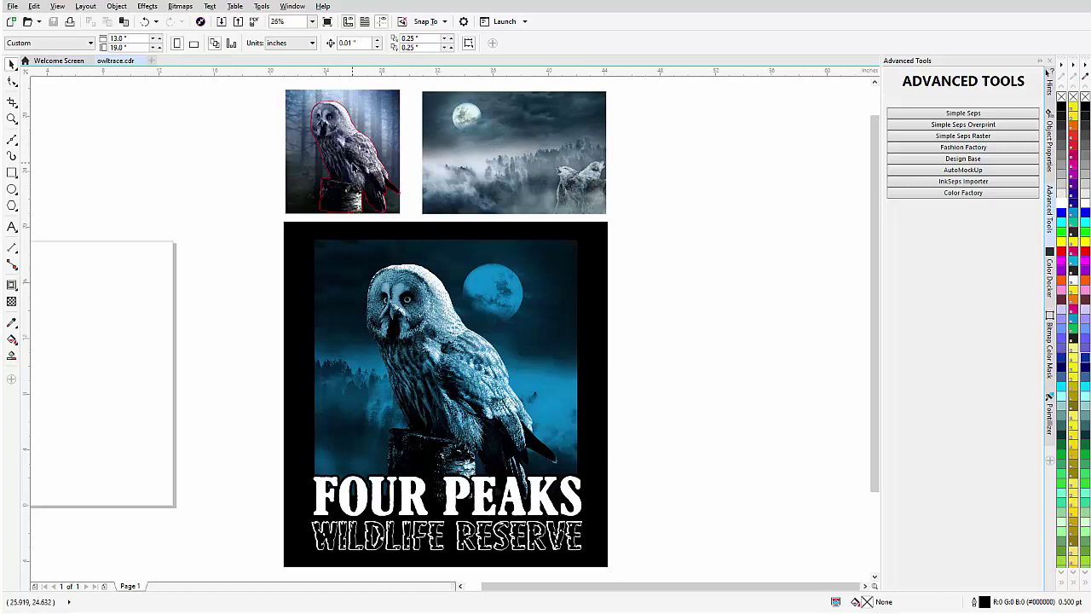
Step: Intersect the owl photo with its traced outline to cut out the owl
{"action": "scroll", "coordinate": [352, 168], "scroll_direction": "up", "scroll_amount": 2}
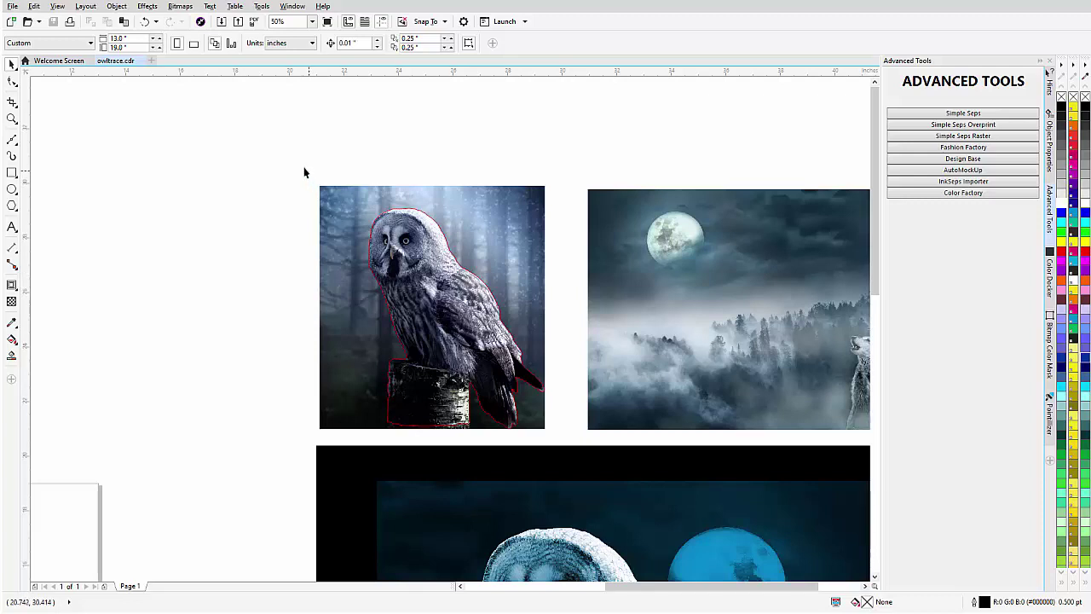
{"action": "left_click_drag", "start_coordinate": [298, 162], "coordinate": [589, 448]}
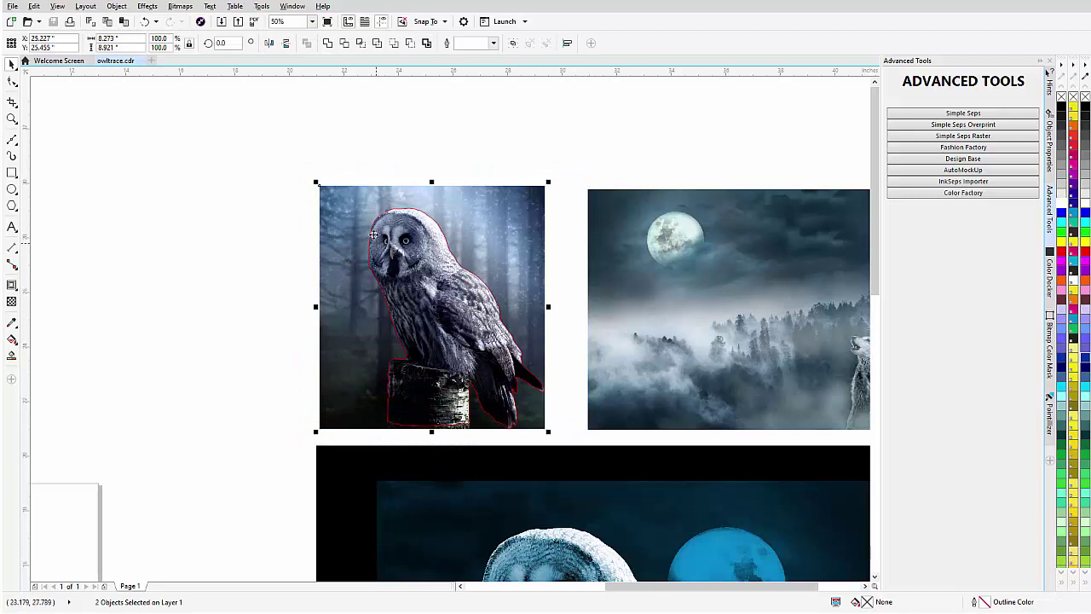
{"action": "left_click", "coordinate": [363, 45]}
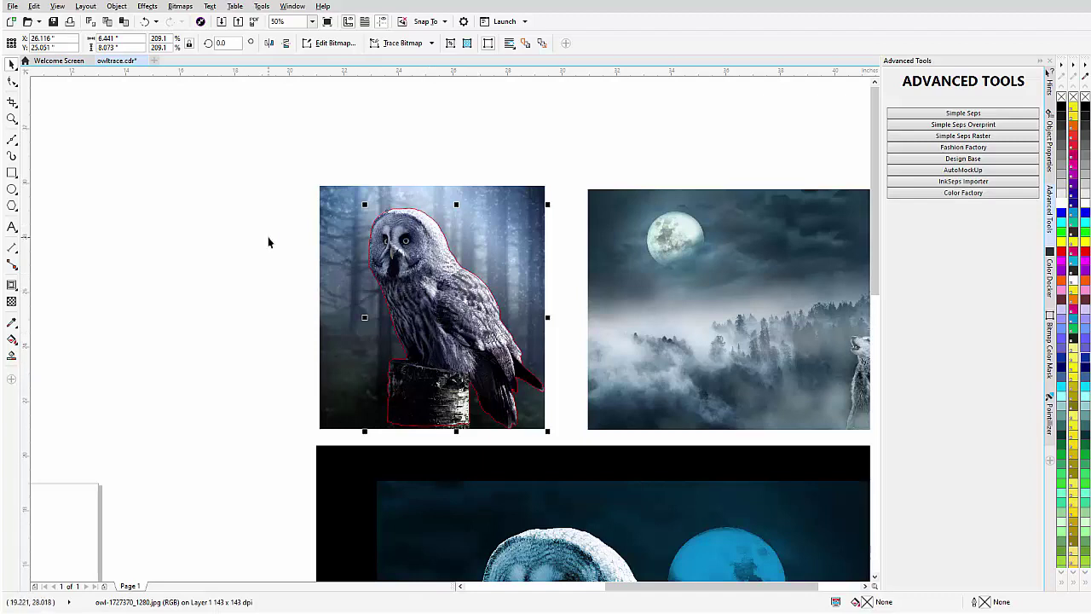
Step: Move the cut-out owl off the photo to the left, leaving its forest background behind
{"action": "mouse_move", "coordinate": [436, 274]}
{"action": "left_mouse_down"}
{"action": "mouse_move", "coordinate": [202, 246]}
{"action": "mouse_move", "coordinate": [194, 236]}
{"action": "left_mouse_up"}
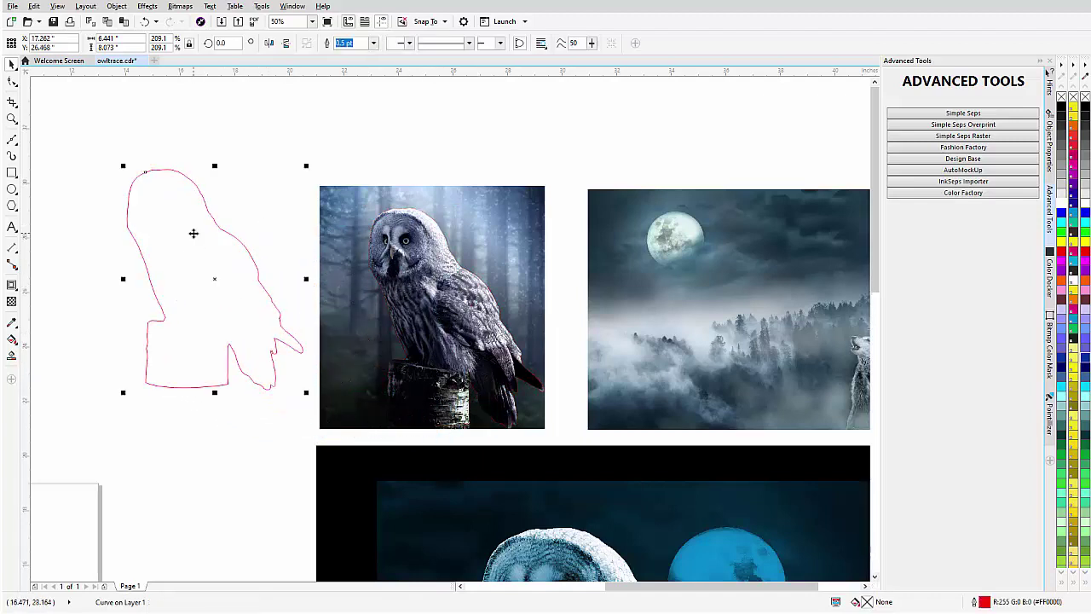
{"action": "left_click", "coordinate": [443, 311]}
{"action": "mouse_move", "coordinate": [442, 311]}
{"action": "left_mouse_down"}
{"action": "mouse_move", "coordinate": [531, 191]}
{"action": "mouse_move", "coordinate": [569, 176]}
{"action": "left_mouse_up"}
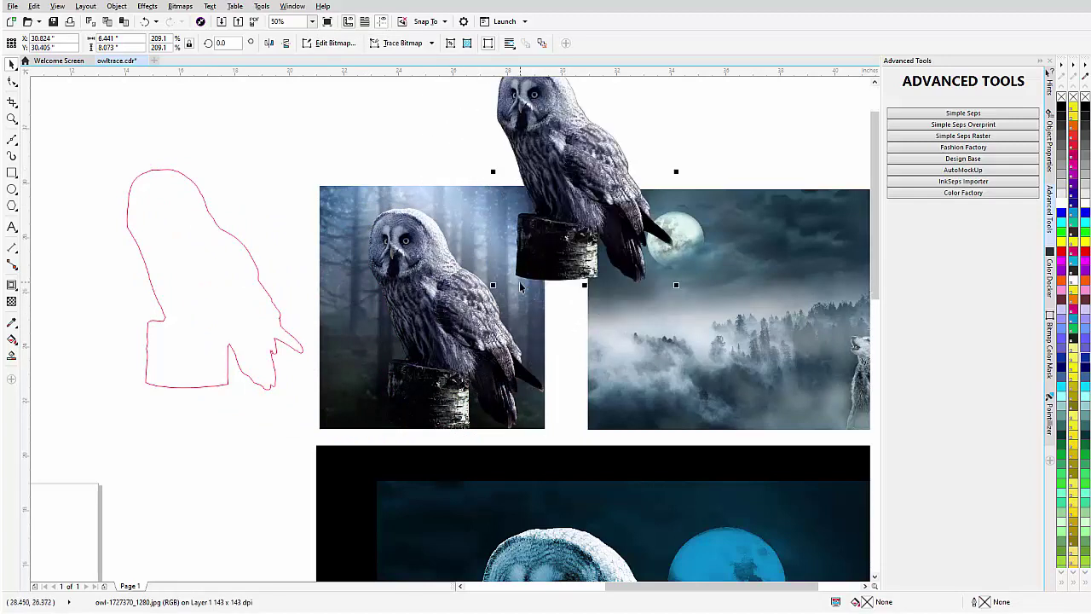
{"action": "left_click", "coordinate": [460, 314]}
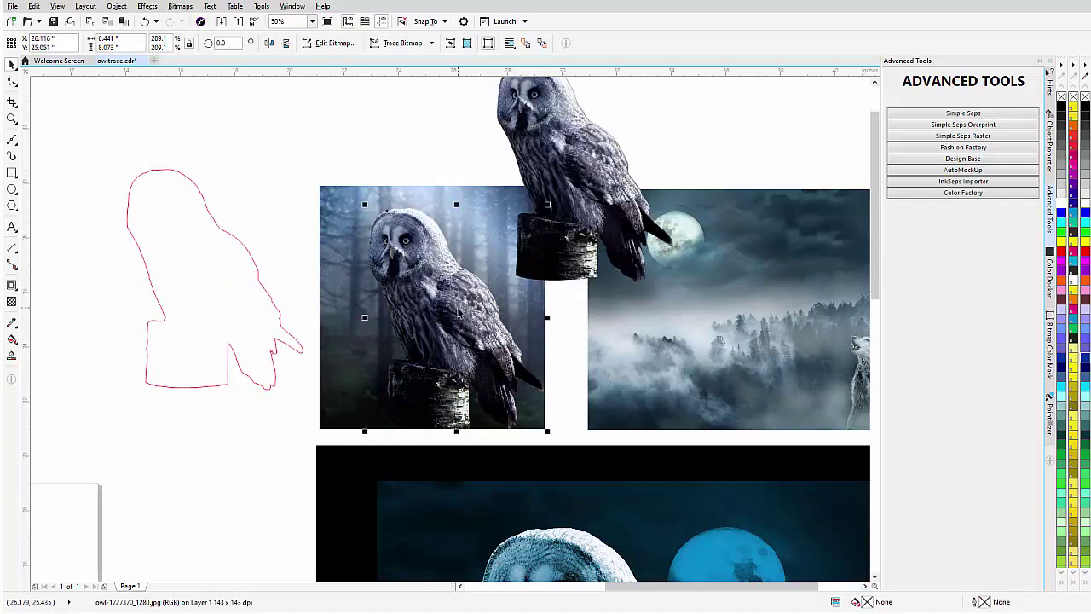
{"action": "key", "text": "ctrl+z"}
{"action": "key", "text": "ctrl+z"}
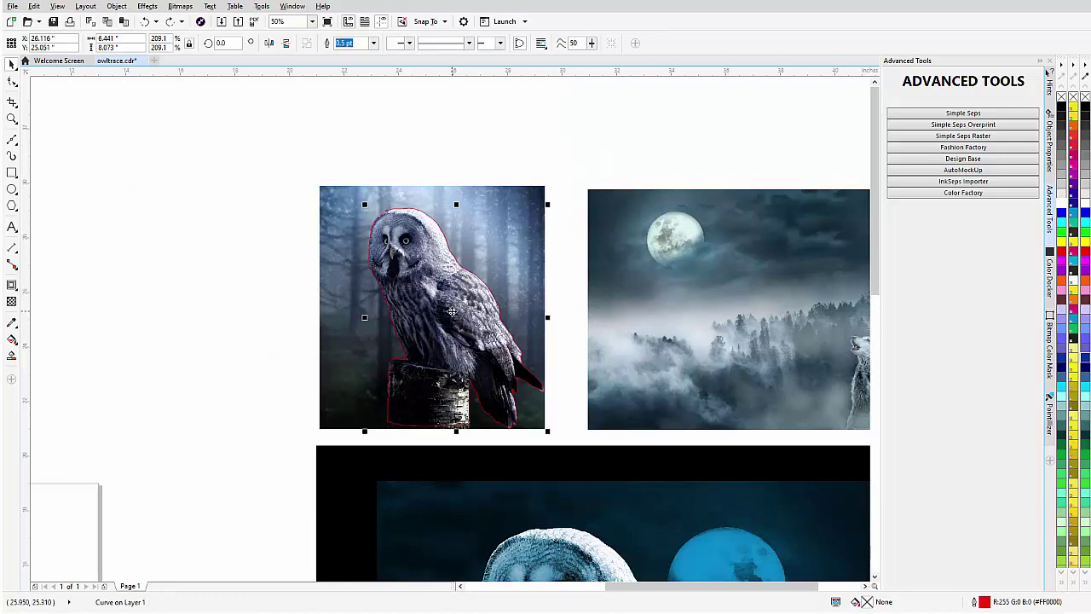
{"action": "left_click", "coordinate": [452, 314]}
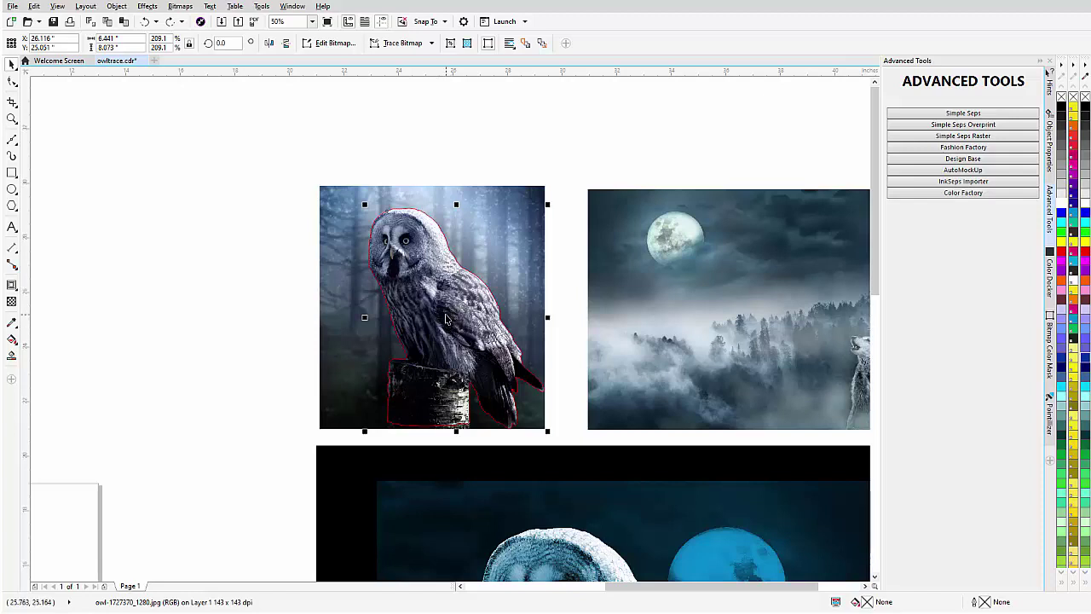
{"action": "left_click_drag", "start_coordinate": [456, 317], "coordinate": [220, 308]}
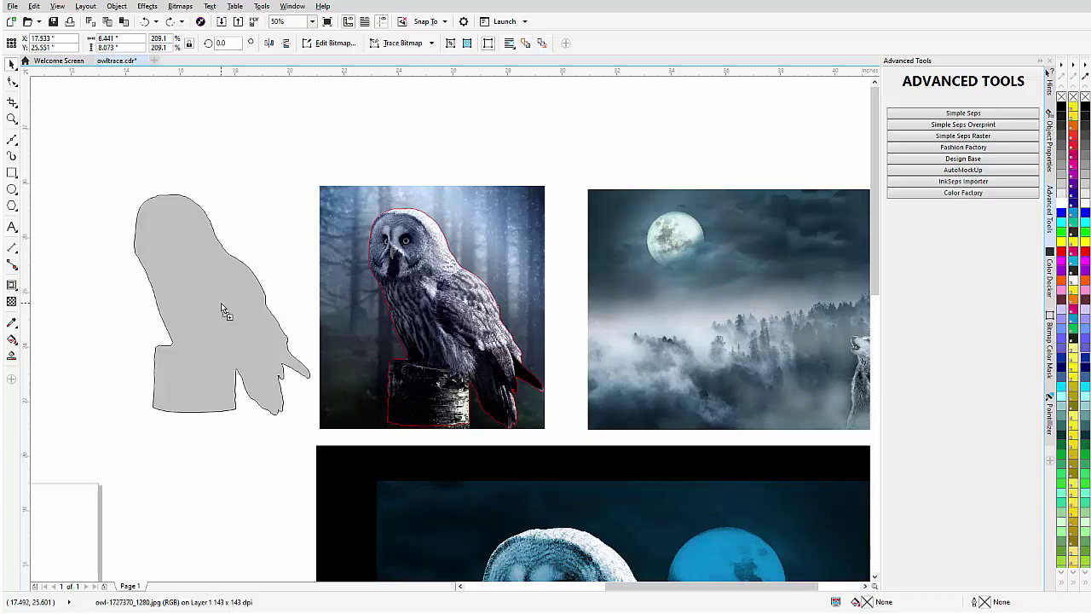
{"action": "left_click", "coordinate": [221, 309]}
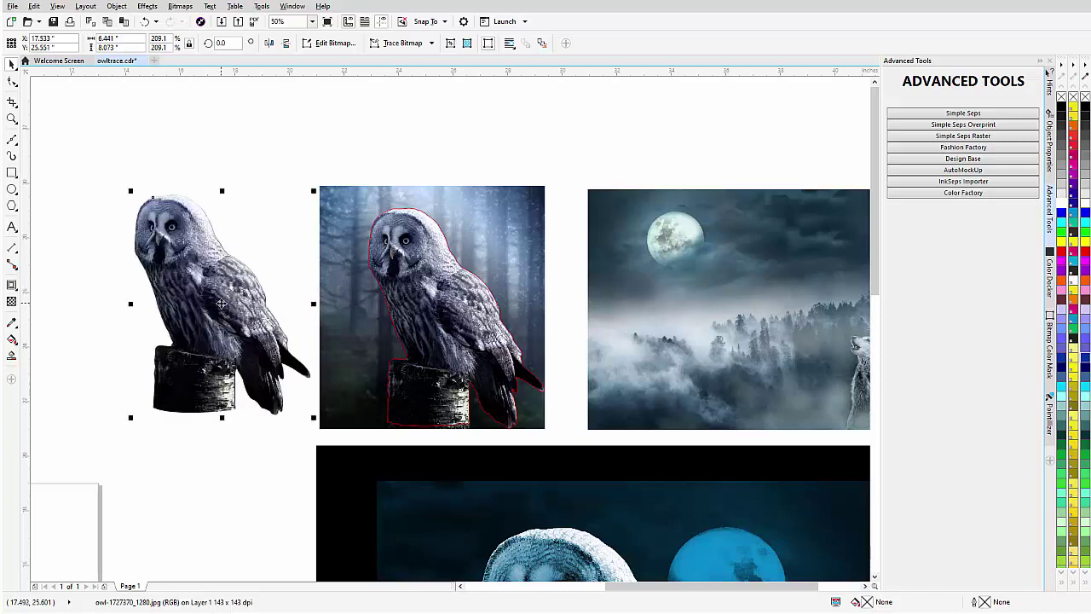
{"action": "key", "text": "F3"}
{"action": "key", "text": "F3"}
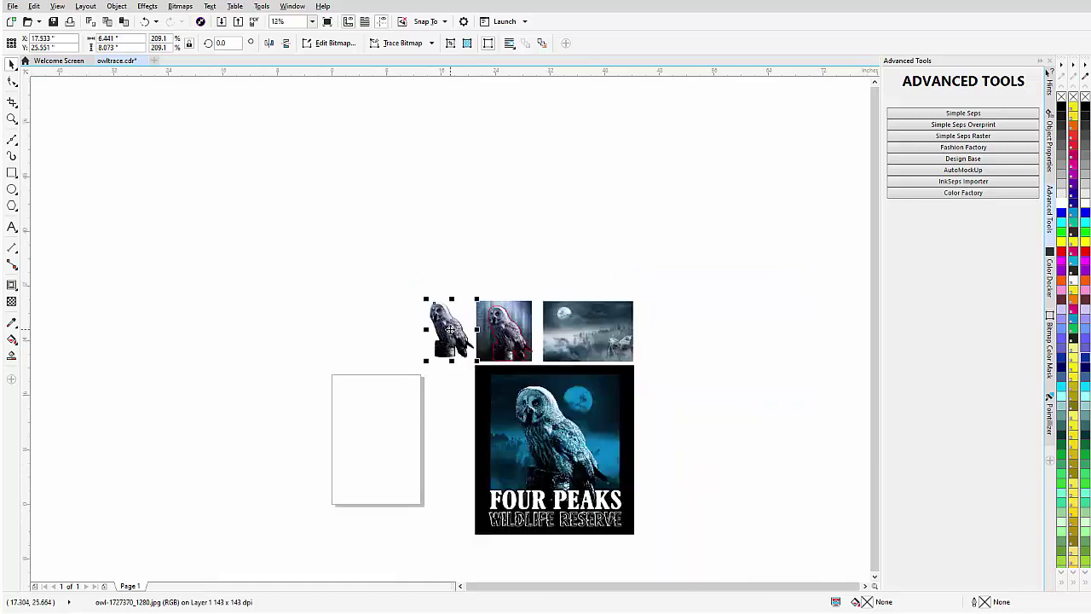
Step: Place the owl beside the design and make it a Grayscale (8-bit) bitmap with transparent background and anti-aliasing
{"action": "left_click_drag", "start_coordinate": [467, 337], "coordinate": [739, 453]}
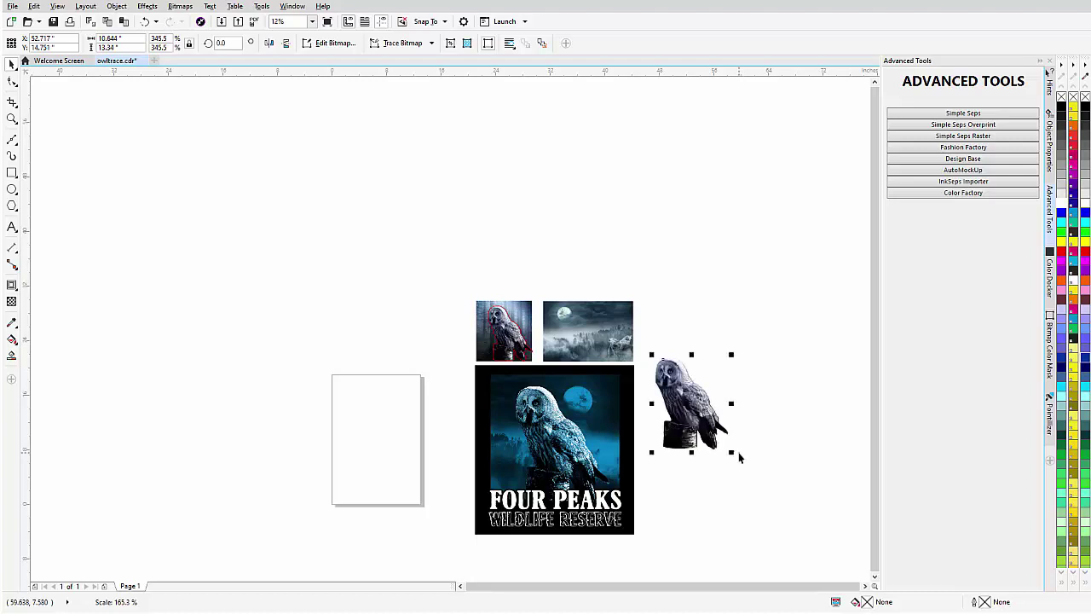
{"action": "scroll", "coordinate": [699, 404], "scroll_direction": "up", "scroll_amount": 2}
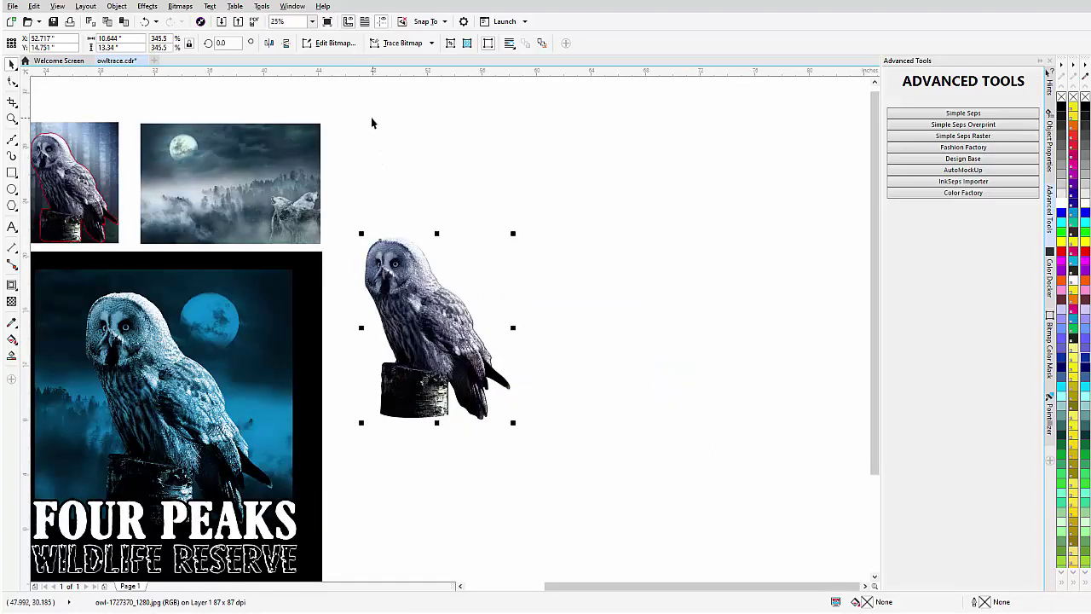
{"action": "left_click", "coordinate": [180, 7]}
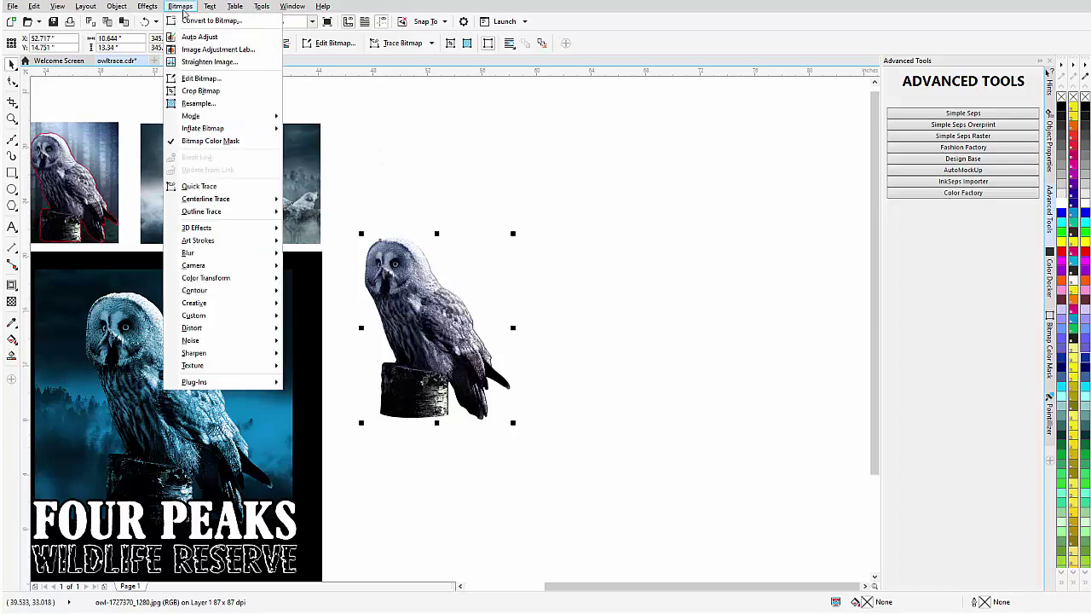
{"action": "left_click", "coordinate": [186, 21]}
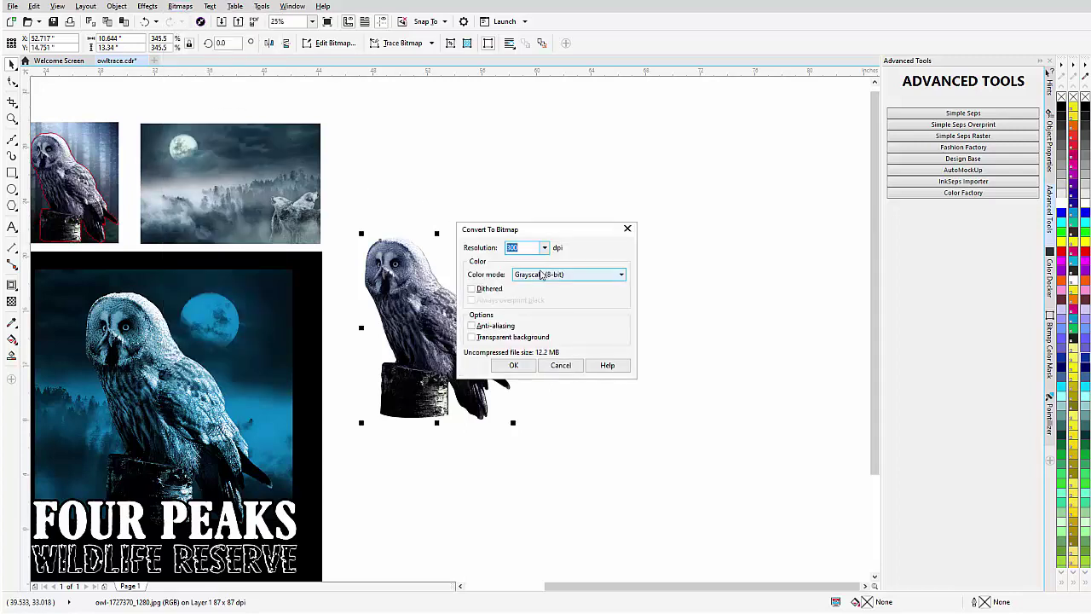
{"action": "left_click", "coordinate": [540, 275]}
{"action": "left_click", "coordinate": [541, 274]}
{"action": "left_click", "coordinate": [491, 339]}
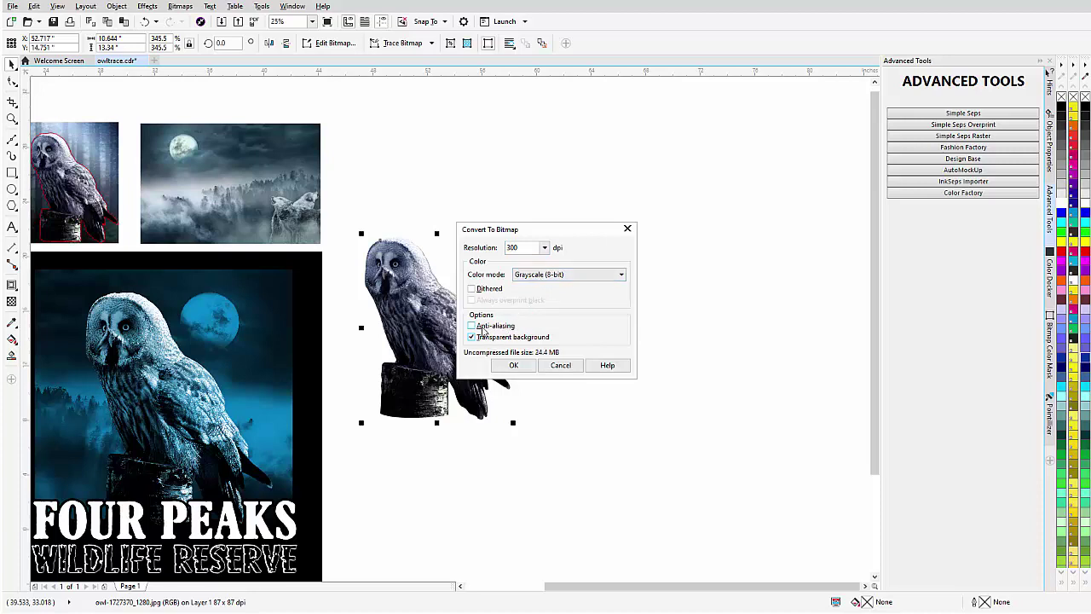
{"action": "left_click", "coordinate": [483, 330]}
{"action": "left_click", "coordinate": [516, 365]}
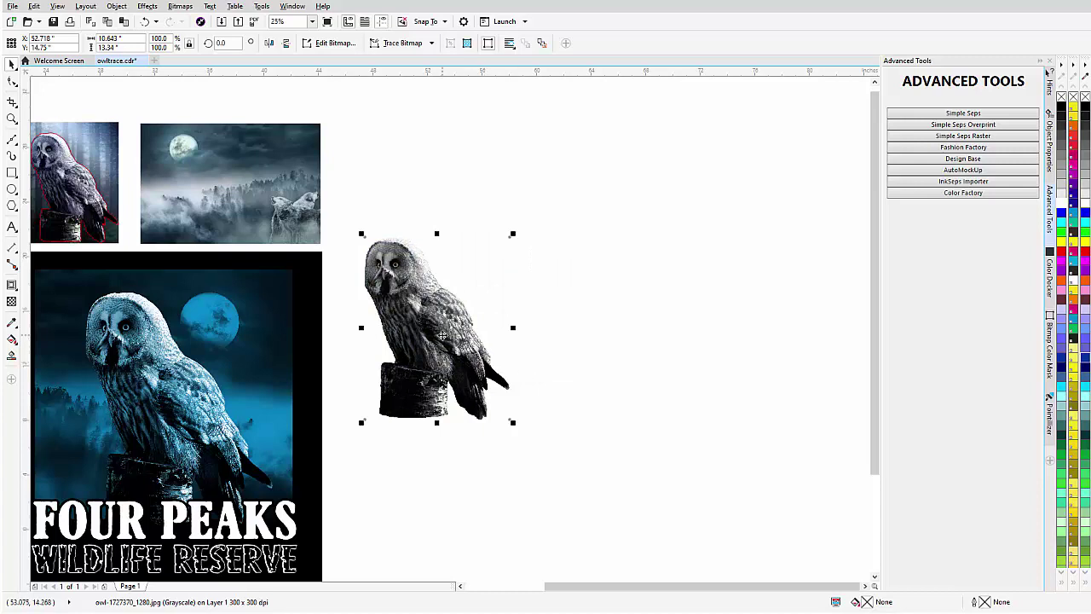
Step: Drop a copy of the owl to the right, then repeat the duplicate with Ctrl+R
{"action": "left_click_drag", "start_coordinate": [443, 335], "coordinate": [610, 339]}
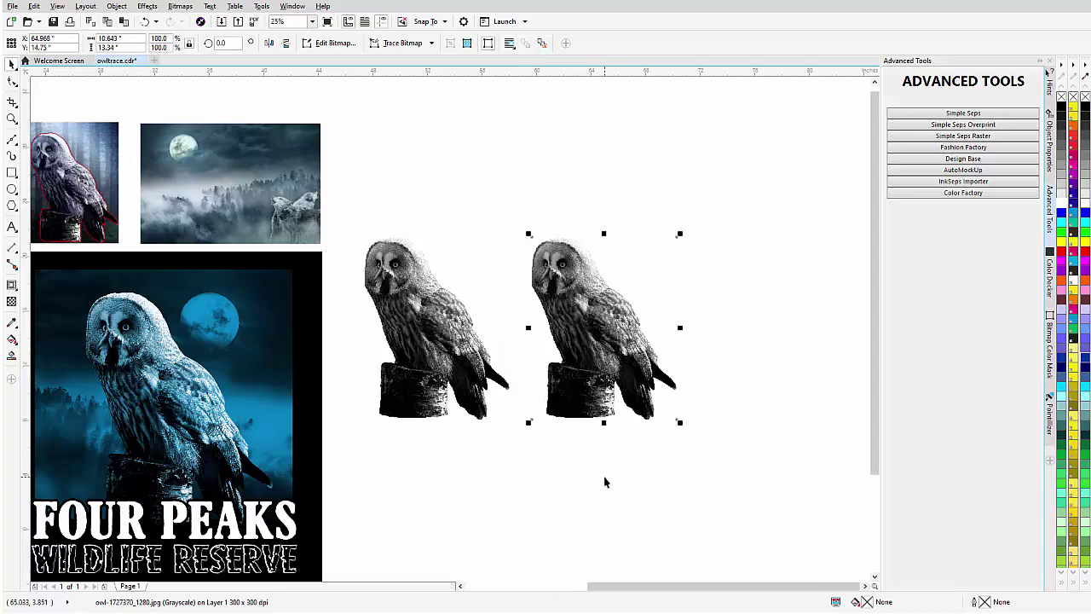
{"action": "key", "text": "ctrl+r"}
{"action": "key", "text": "ctrl+r"}
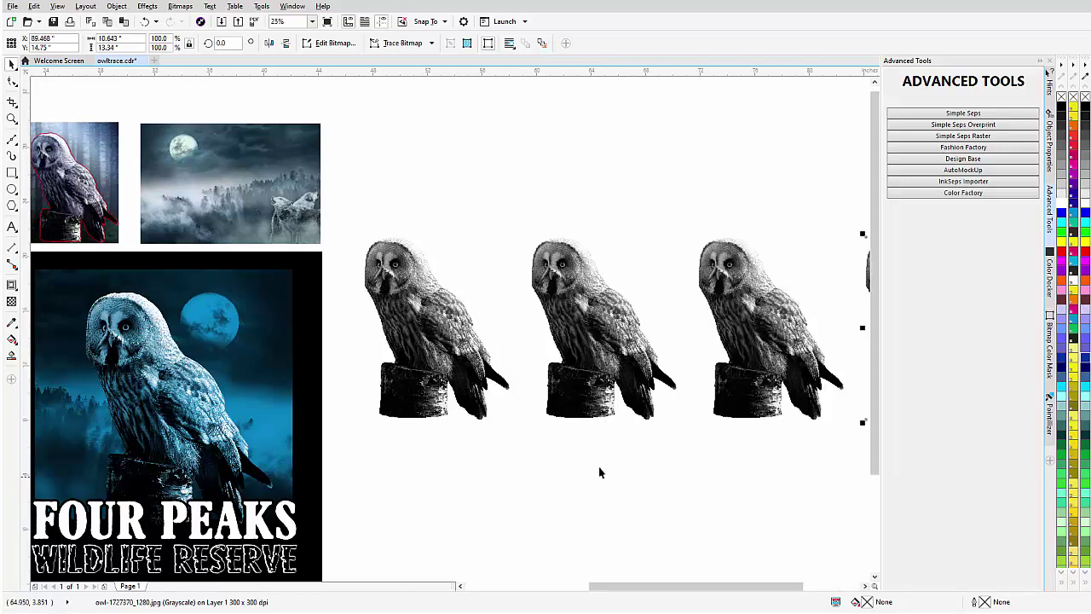
{"action": "scroll", "coordinate": [593, 461], "scroll_direction": "down", "scroll_amount": 2}
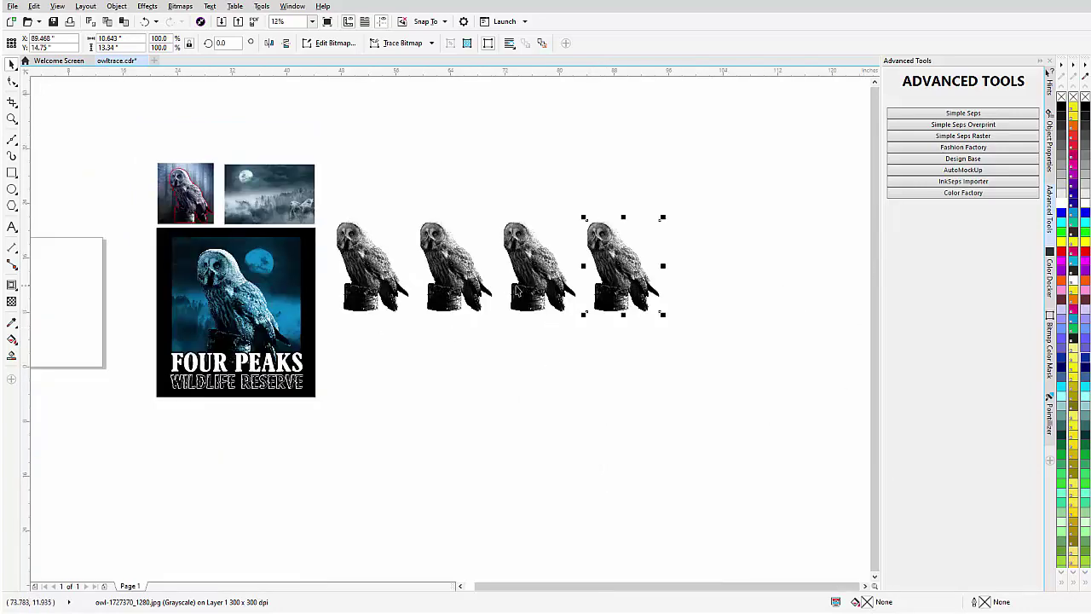
{"action": "scroll", "coordinate": [517, 292], "scroll_direction": "up", "scroll_amount": 2}
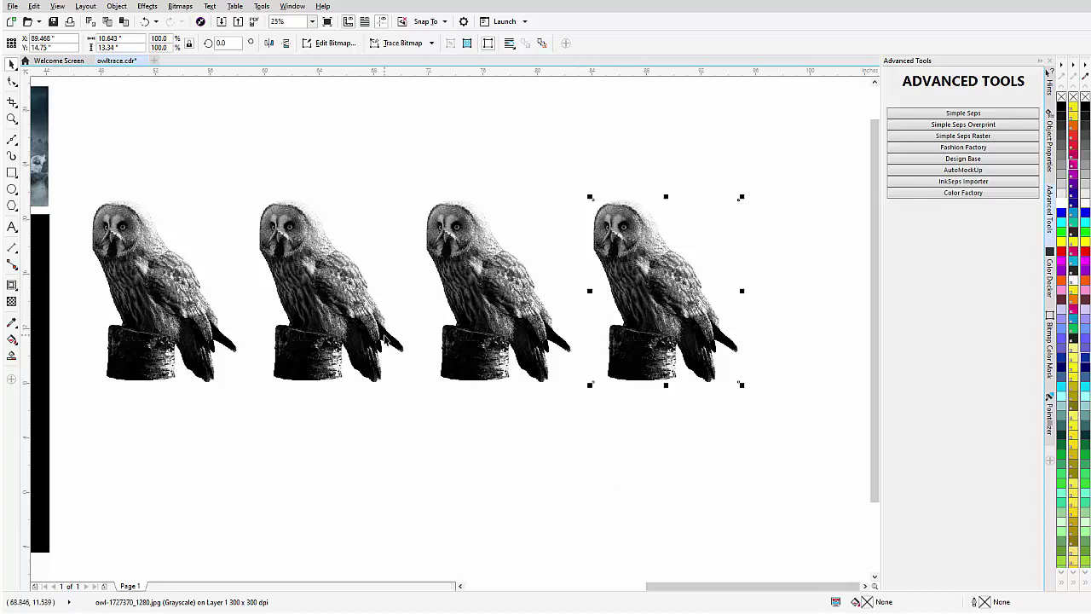
Step: Draw a rectangle framing the second owl
{"action": "left_click", "coordinate": [297, 290]}
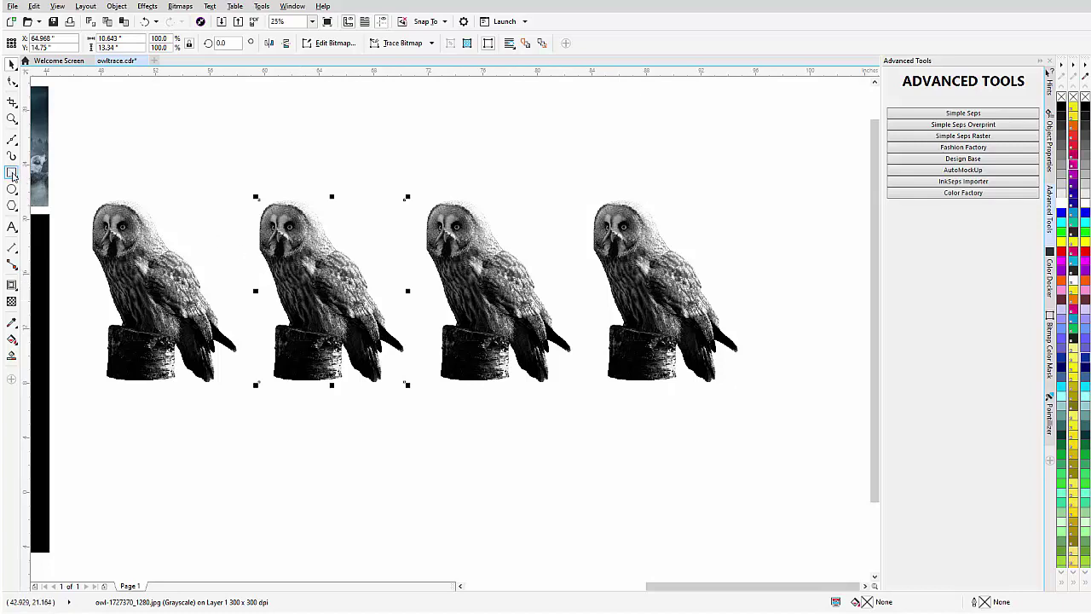
{"action": "double_click", "coordinate": [12, 173]}
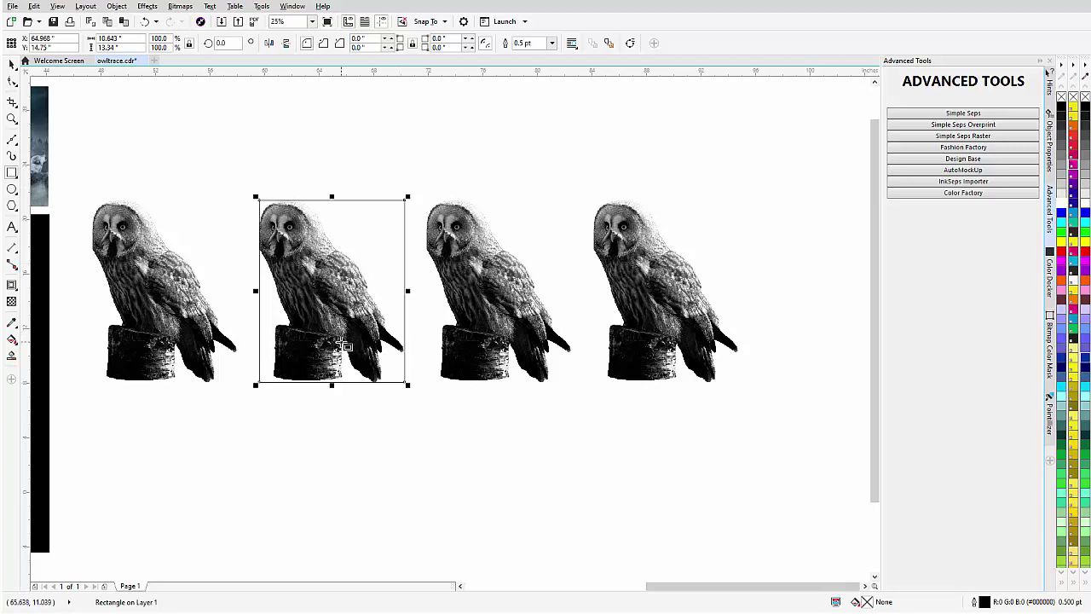
{"action": "left_click", "coordinate": [11, 66]}
Step: Fill the rectangle mid grey, remove its outline, and set its transparency mode to Divide
{"action": "left_click", "coordinate": [1061, 159]}
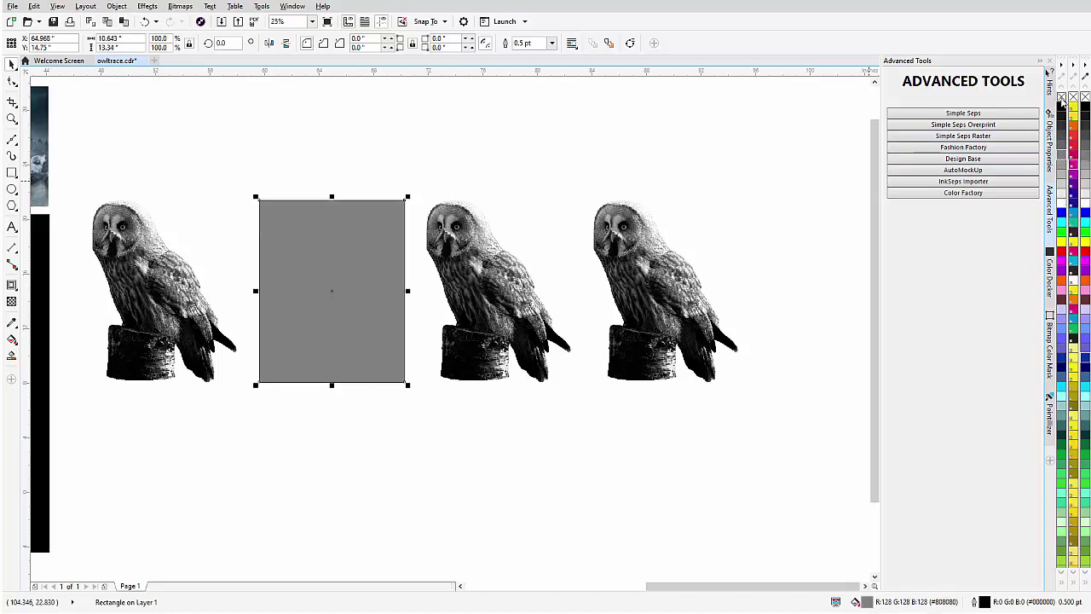
{"action": "right_click", "coordinate": [1061, 98]}
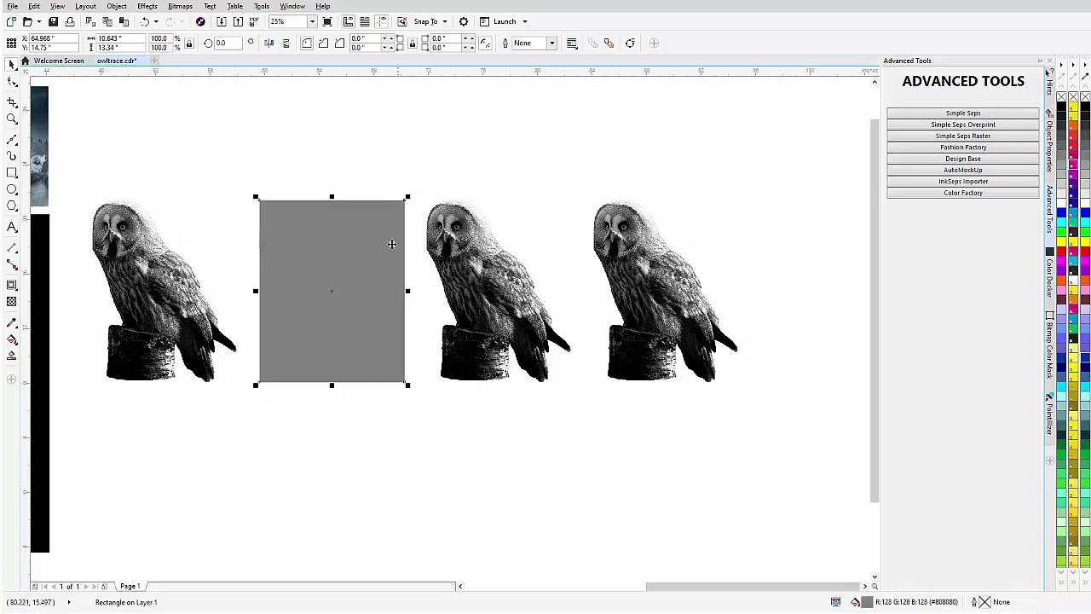
{"action": "left_click", "coordinate": [13, 302]}
{"action": "left_click", "coordinate": [155, 43]}
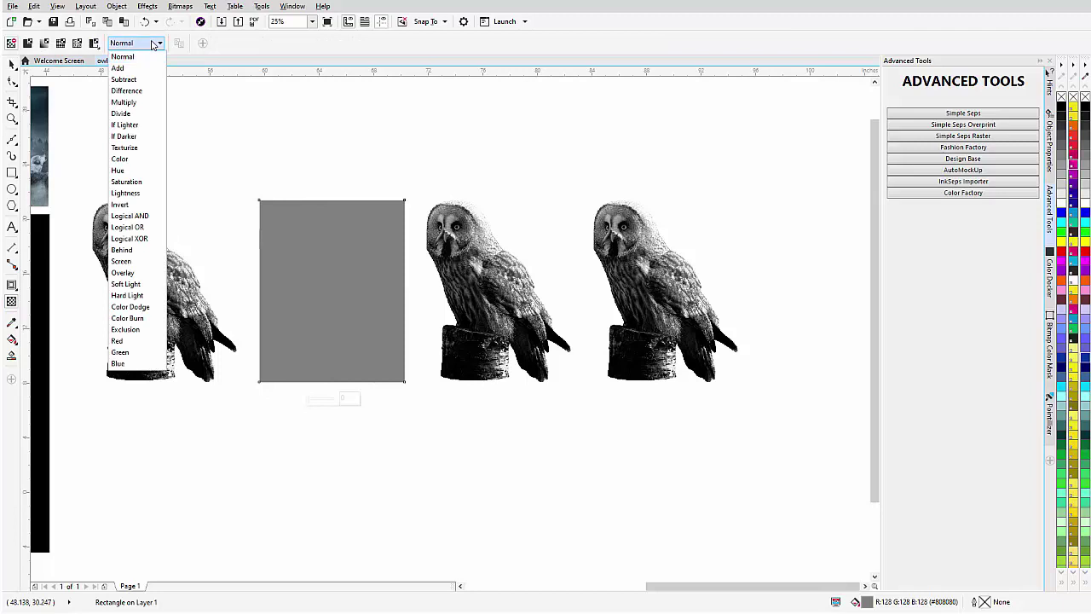
{"action": "left_click", "coordinate": [141, 119]}
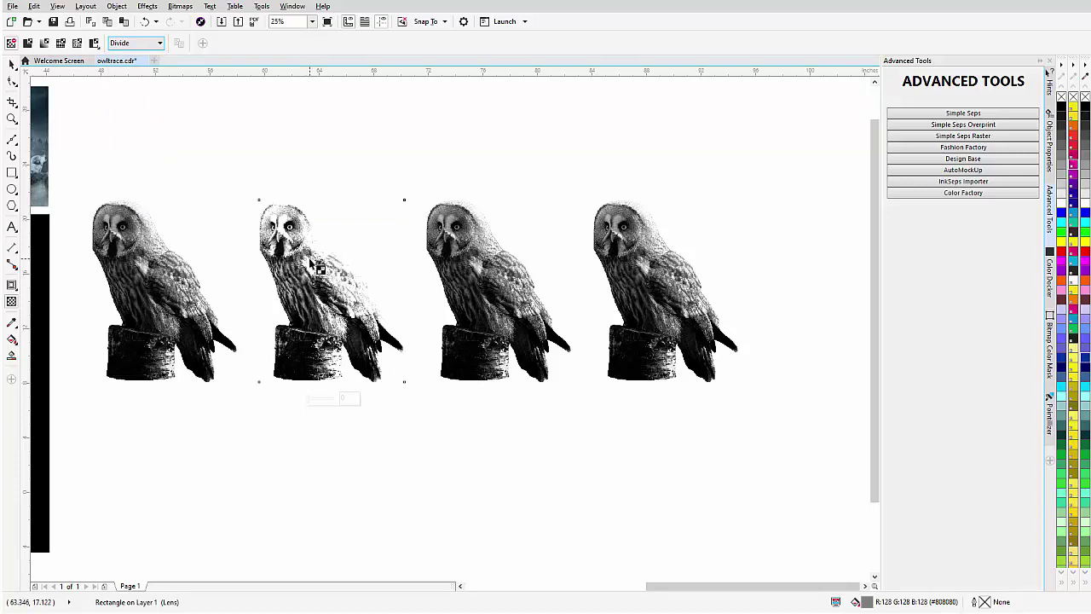
{"action": "left_click", "coordinate": [12, 65]}
Step: Copy the lensed owl below and convert it to a 300 dpi grayscale bitmap without anti-aliasing or transparent background
{"action": "left_click_drag", "start_coordinate": [435, 149], "coordinate": [227, 443]}
{"action": "left_click_drag", "start_coordinate": [305, 339], "coordinate": [305, 477]}
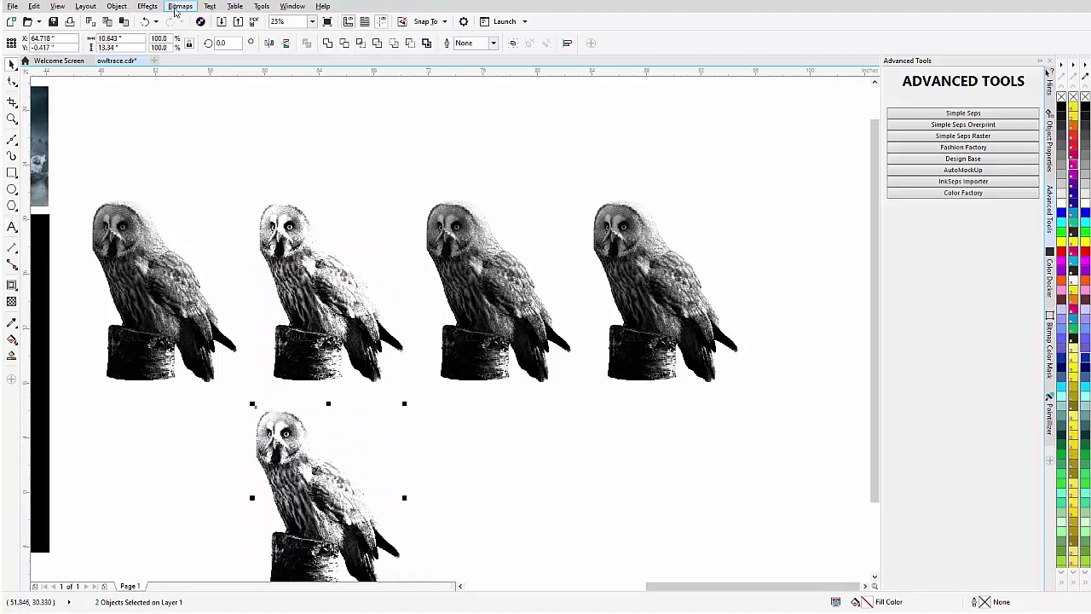
{"action": "left_click", "coordinate": [180, 6]}
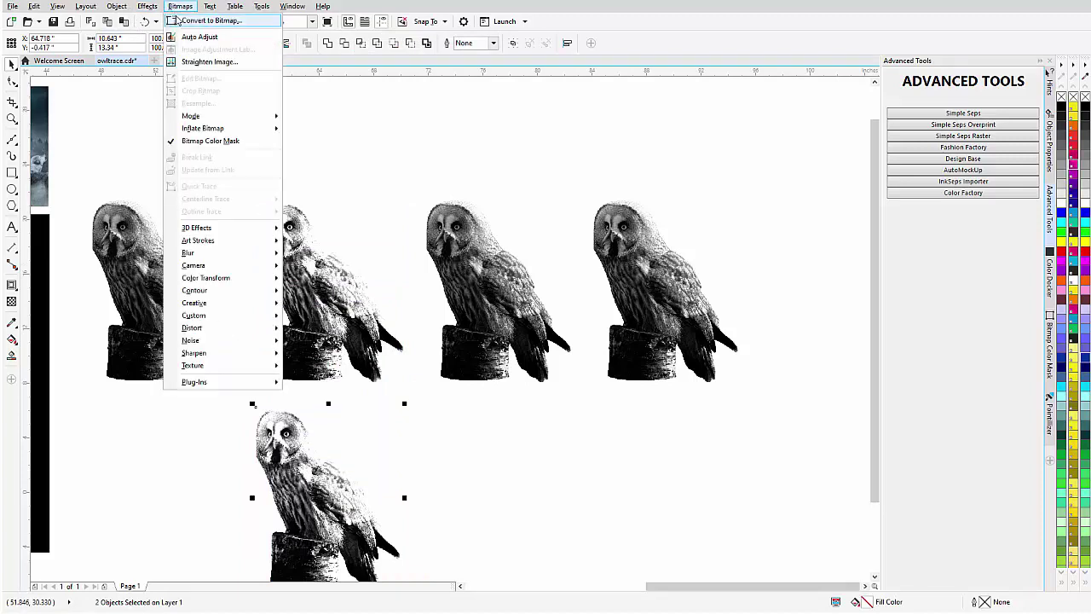
{"action": "left_click", "coordinate": [204, 19]}
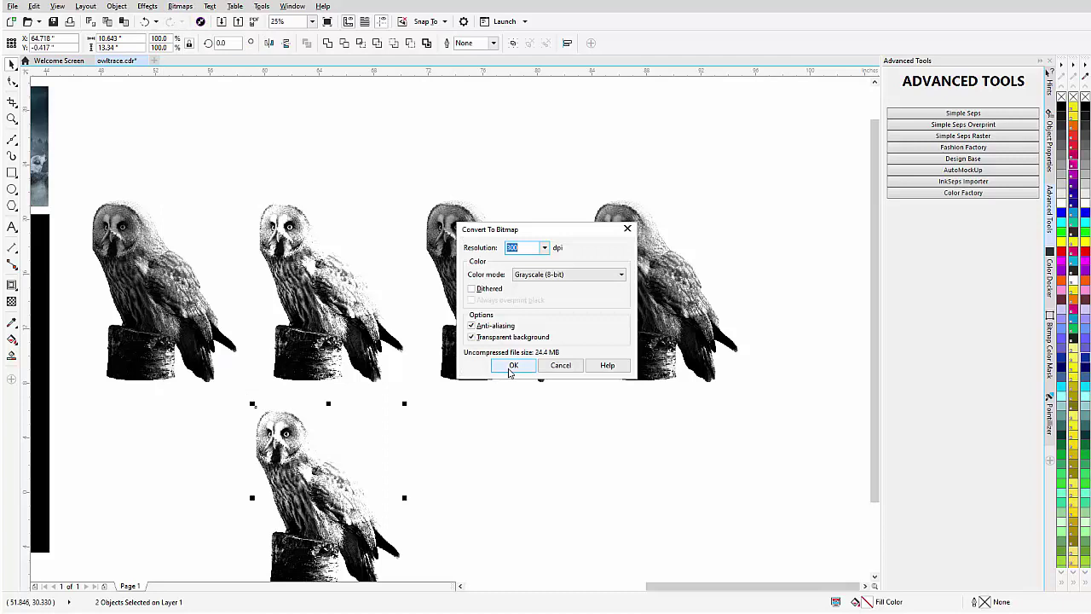
{"action": "left_click", "coordinate": [492, 326]}
{"action": "left_click", "coordinate": [505, 340]}
{"action": "left_click", "coordinate": [511, 365]}
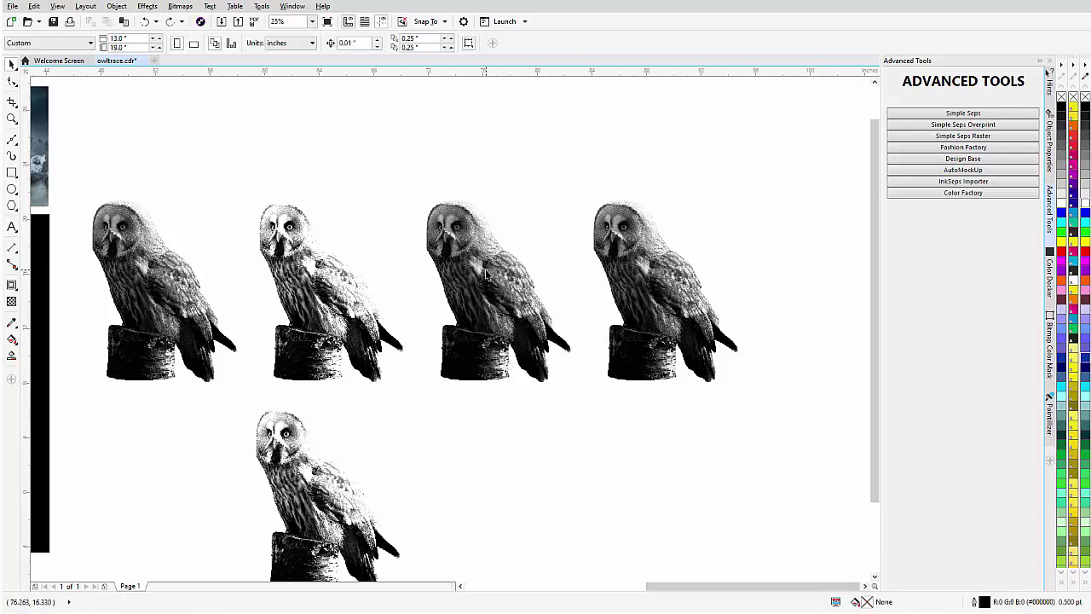
Step: Copy an owl into the bottom row and align it right and bottom with its neighbour
{"action": "left_click_drag", "start_coordinate": [492, 269], "coordinate": [500, 480]}
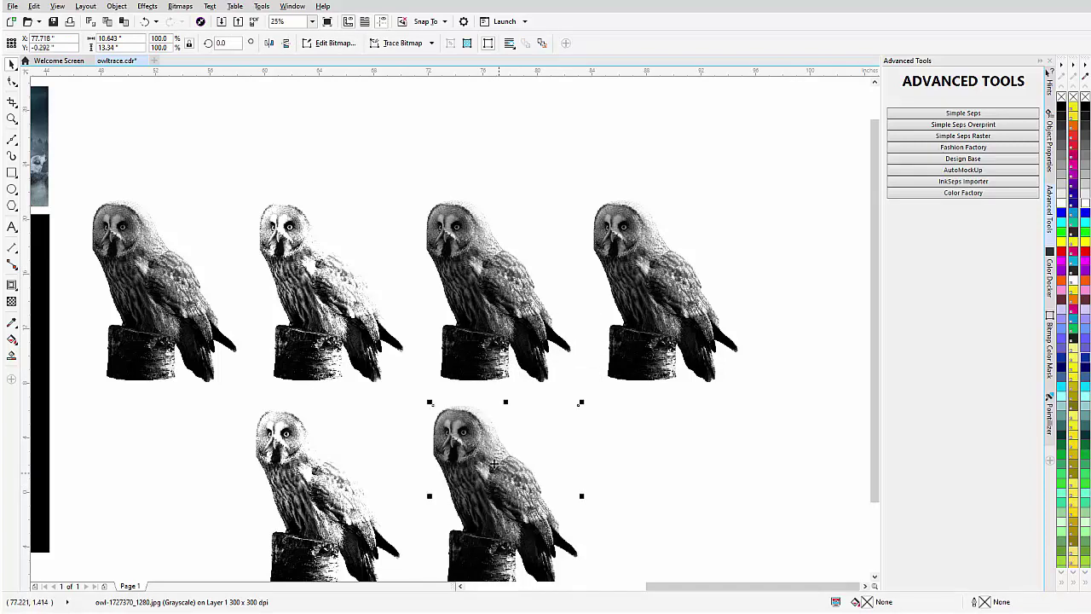
{"action": "left_click", "coordinate": [302, 478]}
{"action": "left_click_drag", "start_coordinate": [302, 477], "coordinate": [444, 468]}
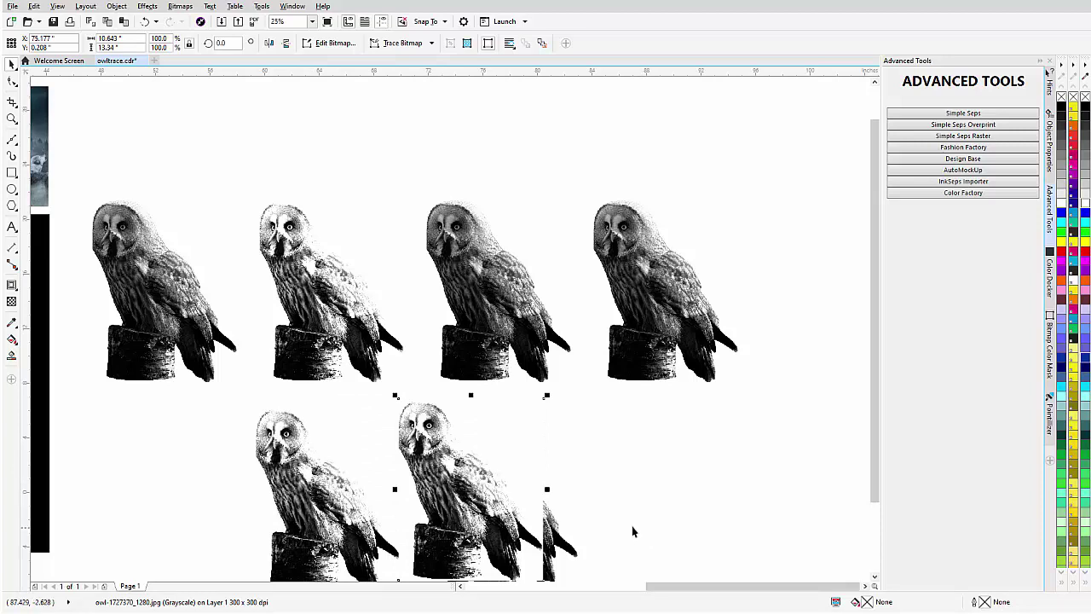
{"action": "left_click", "coordinate": [555, 532], "text": "shift"}
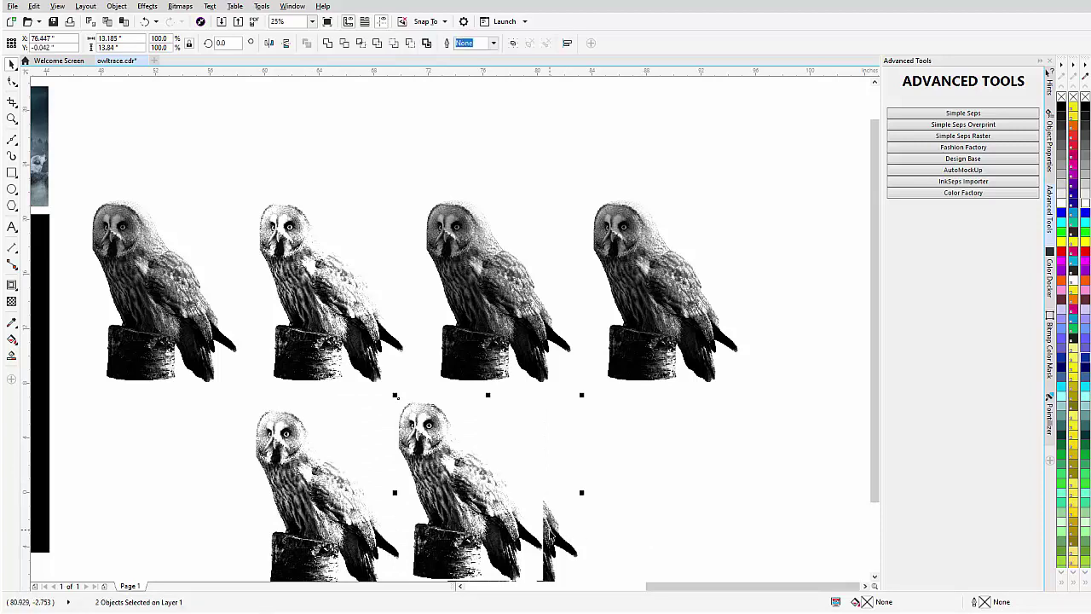
{"action": "key", "text": "r"}
{"action": "key", "text": "e"}
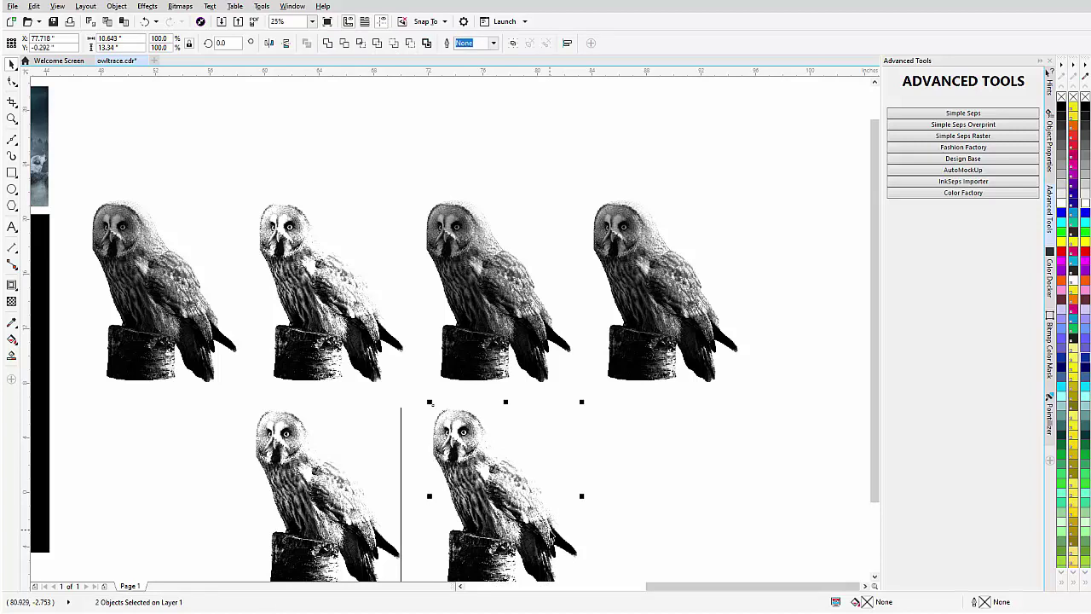
{"action": "left_click", "coordinate": [640, 482]}
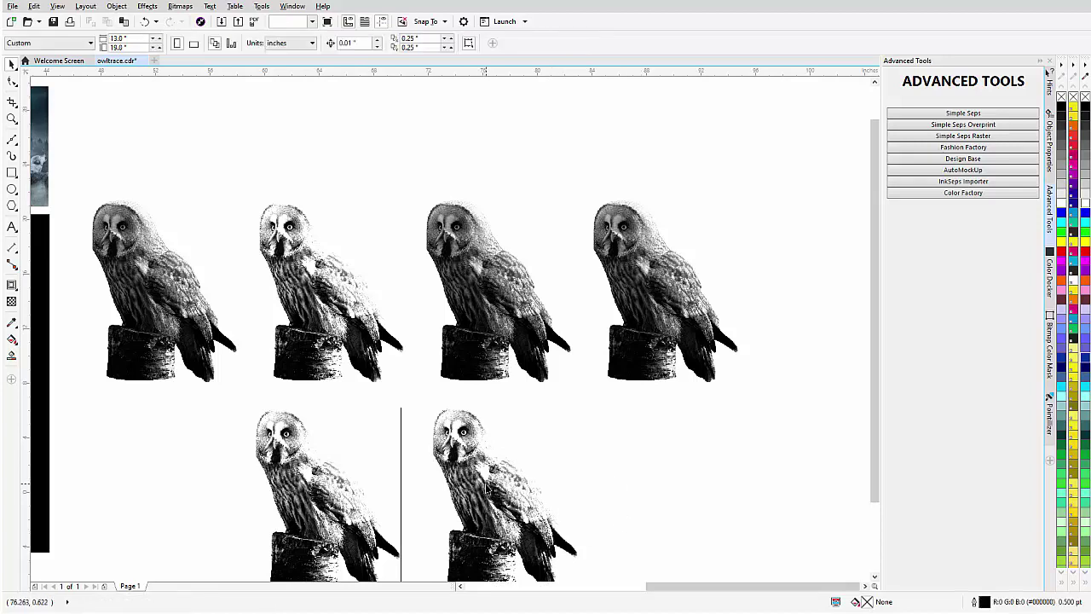
Step: Invert the colours of the second owl in the bottom row
{"action": "left_click", "coordinate": [485, 488]}
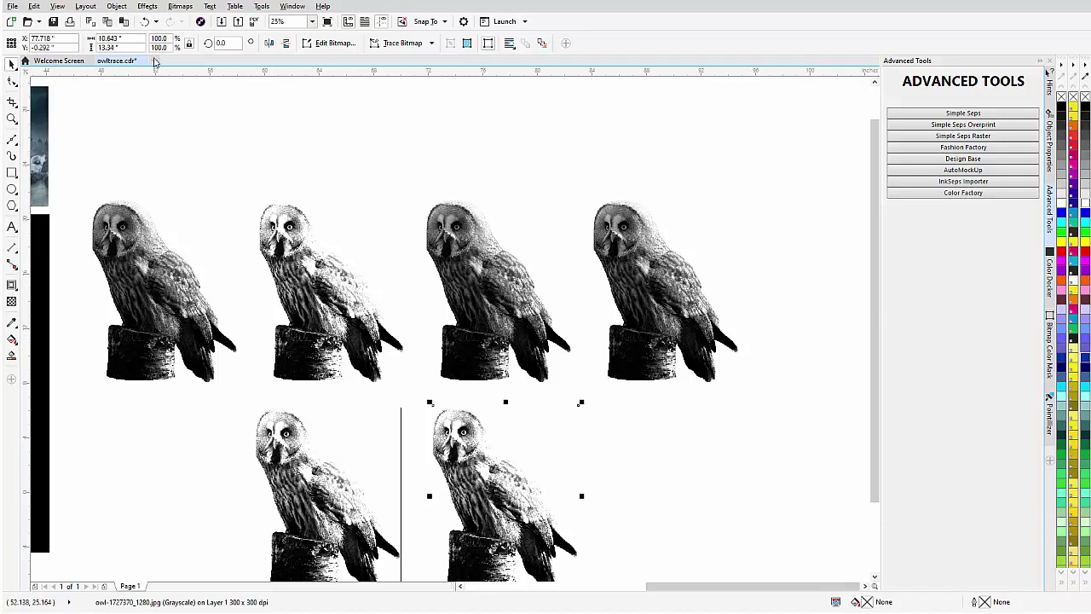
{"action": "left_click", "coordinate": [147, 6]}
{"action": "mouse_move", "coordinate": [154, 32]}
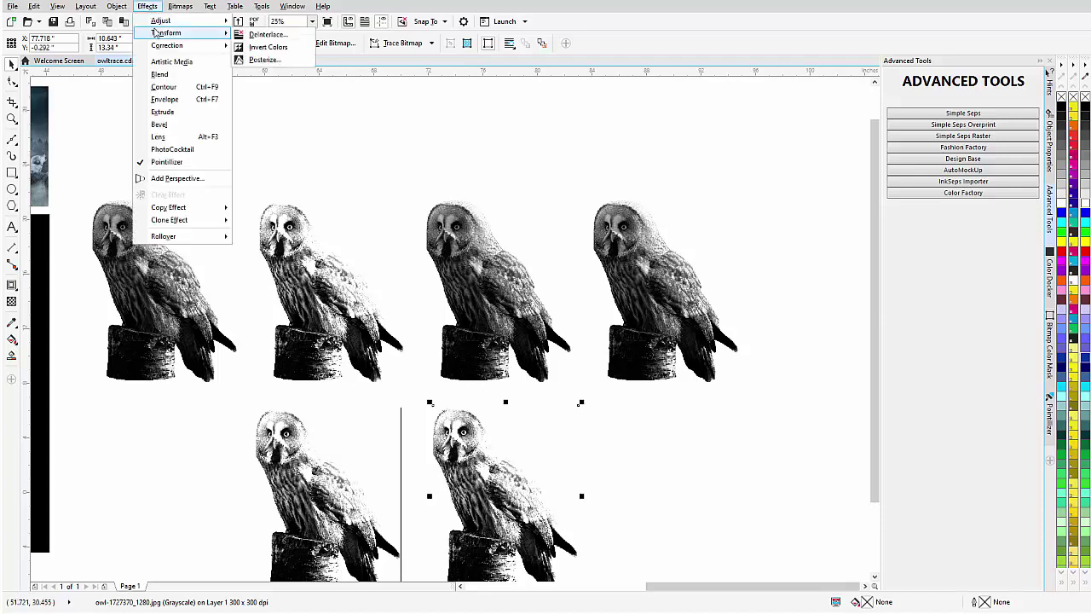
{"action": "left_click", "coordinate": [255, 47]}
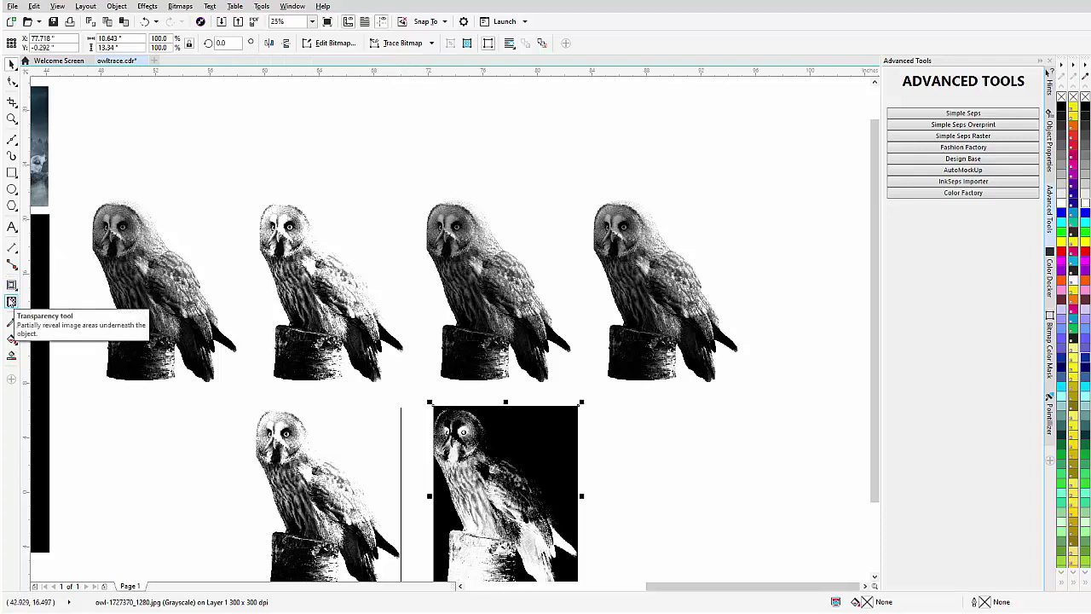
Step: Set the inverted owl's transparency merge mode to Screen
{"action": "left_click", "coordinate": [11, 301]}
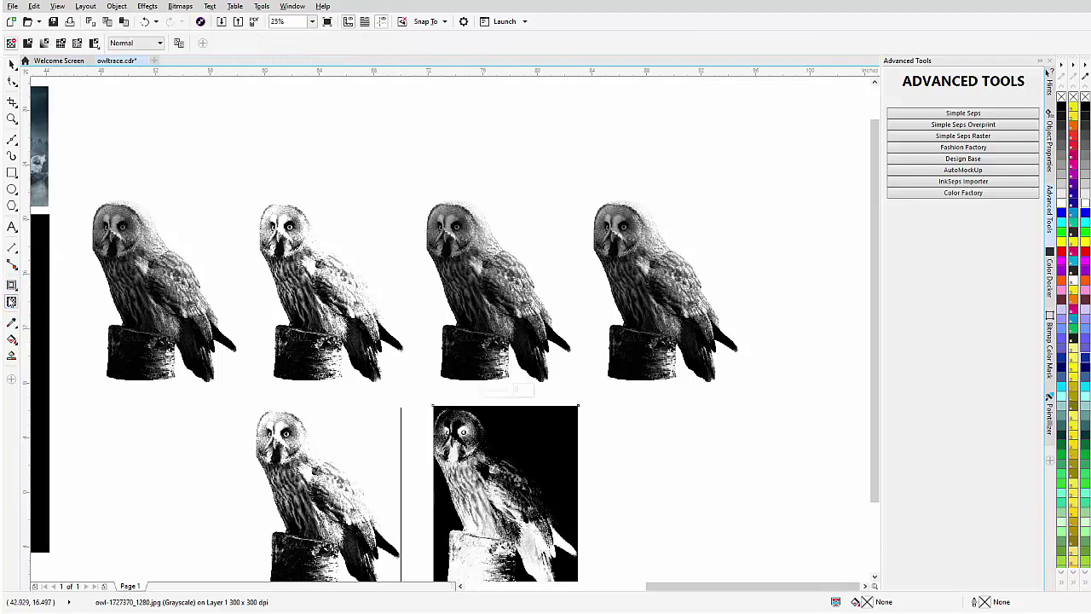
{"action": "left_click", "coordinate": [159, 43]}
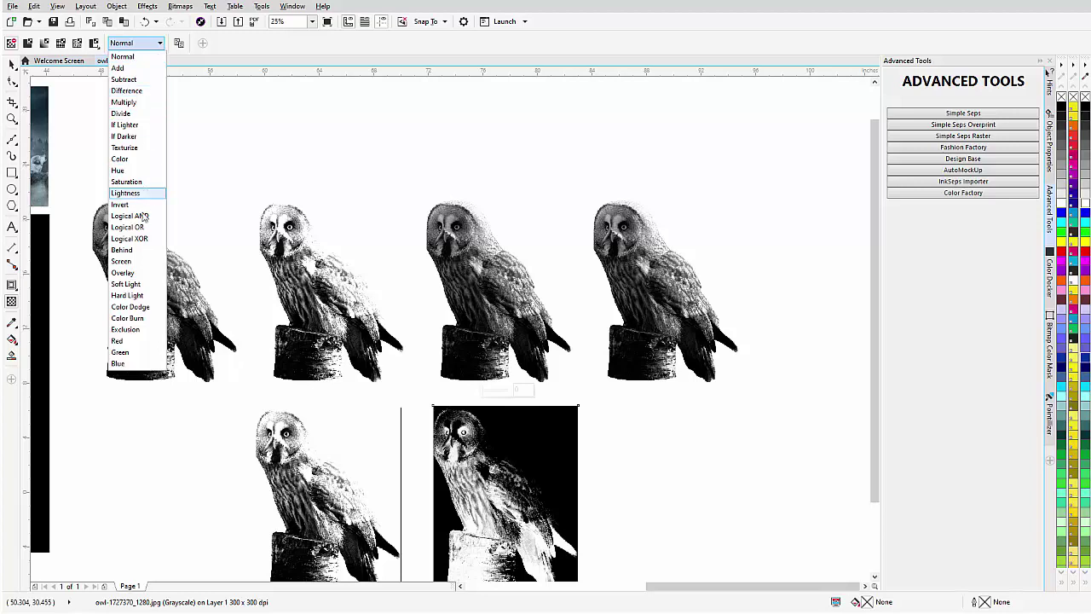
{"action": "left_click", "coordinate": [142, 266]}
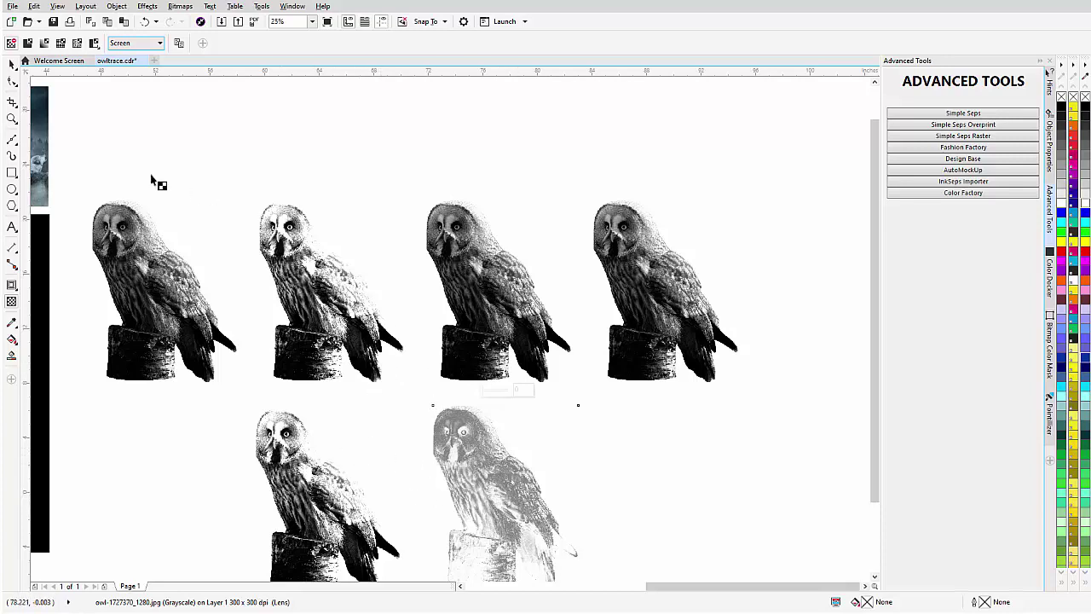
{"action": "left_click", "coordinate": [12, 65]}
{"action": "left_click", "coordinate": [643, 269]}
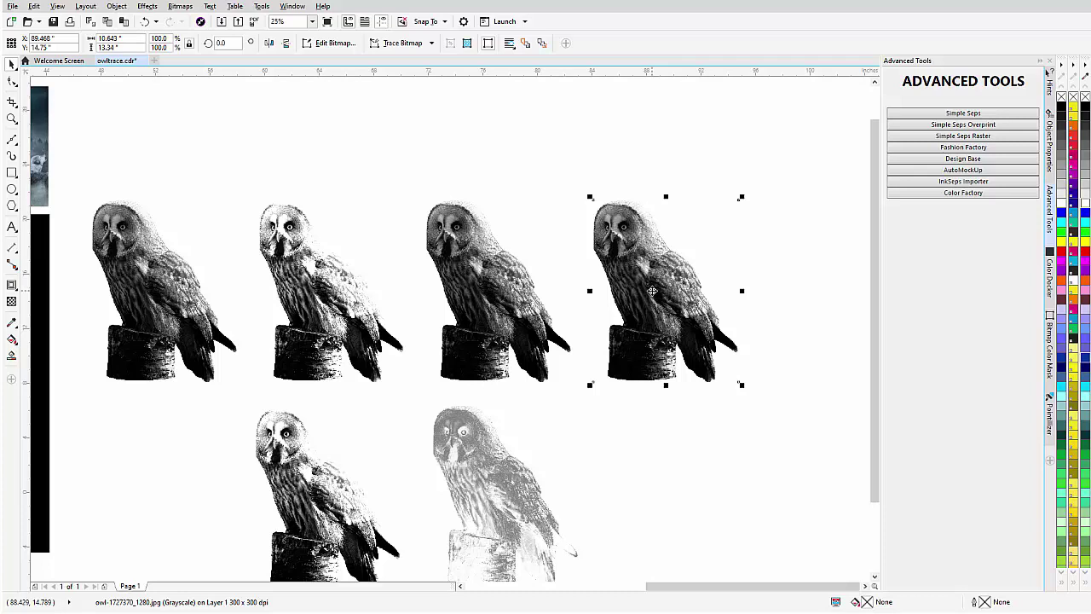
Step: Copy the fourth top owl to the end of the bottom row and invert its colours
{"action": "left_click_drag", "start_coordinate": [652, 290], "coordinate": [664, 499]}
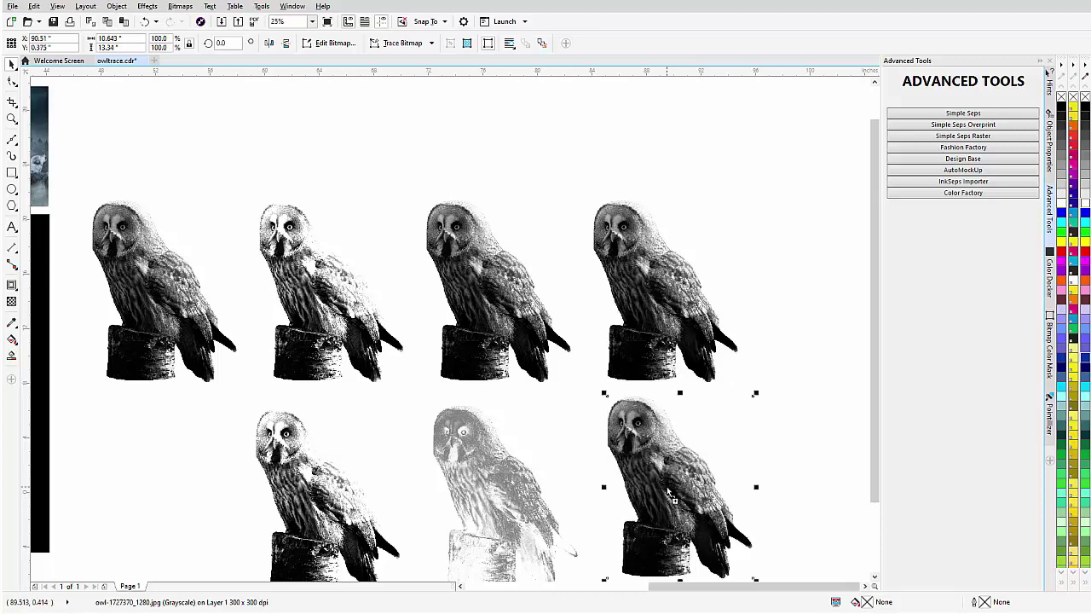
{"action": "left_click", "coordinate": [146, 6]}
{"action": "mouse_move", "coordinate": [149, 33]}
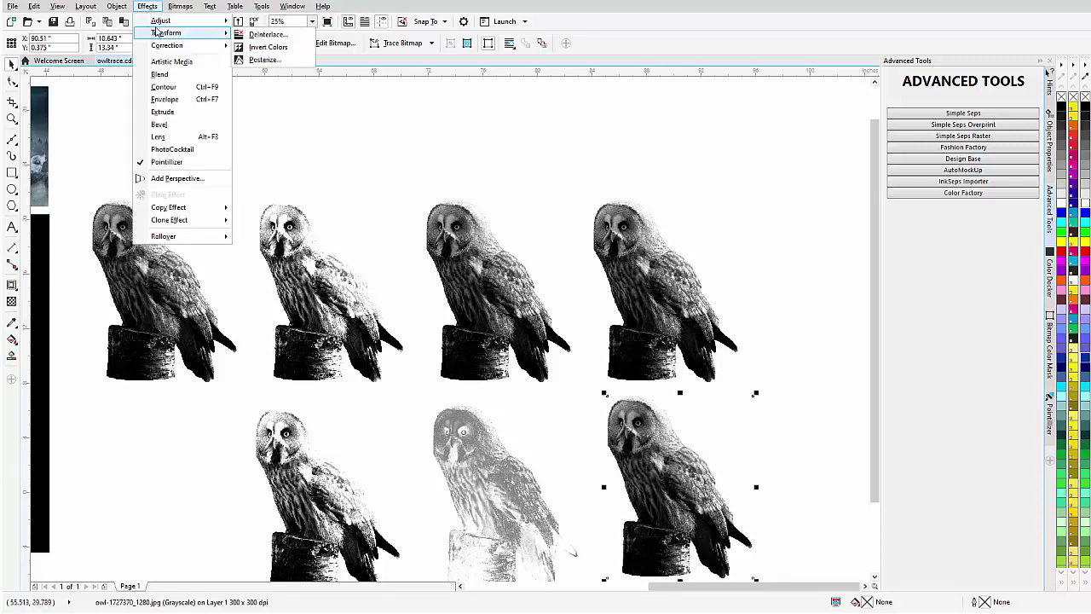
{"action": "left_click", "coordinate": [254, 43]}
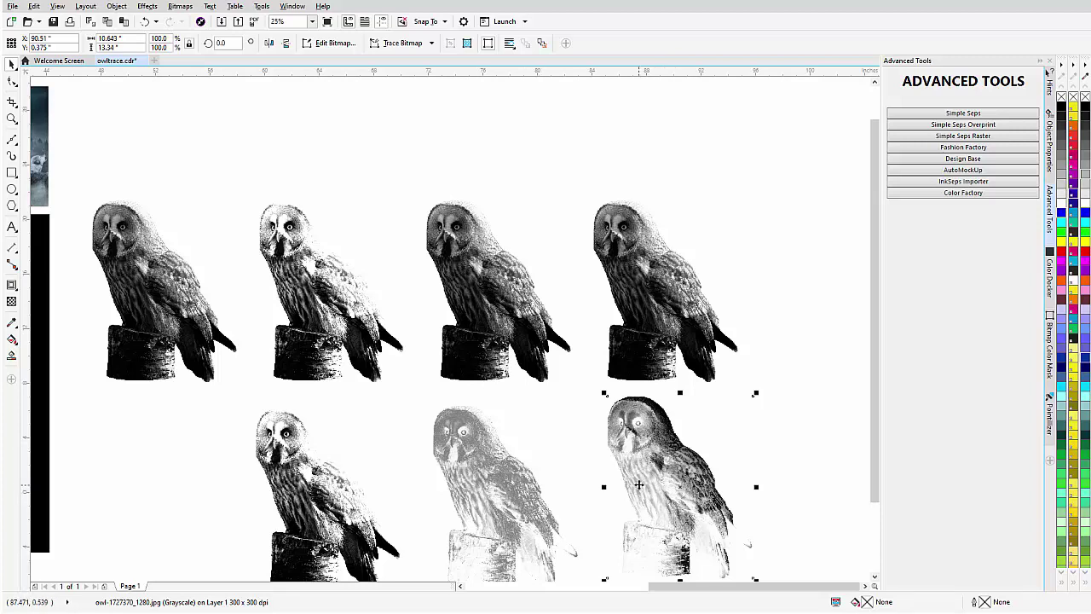
Step: Flatten the Screen-blended owl into one grayscale bitmap and nudge the right-hand owl lower
{"action": "scroll", "coordinate": [602, 480], "scroll_direction": "down", "scroll_amount": 2}
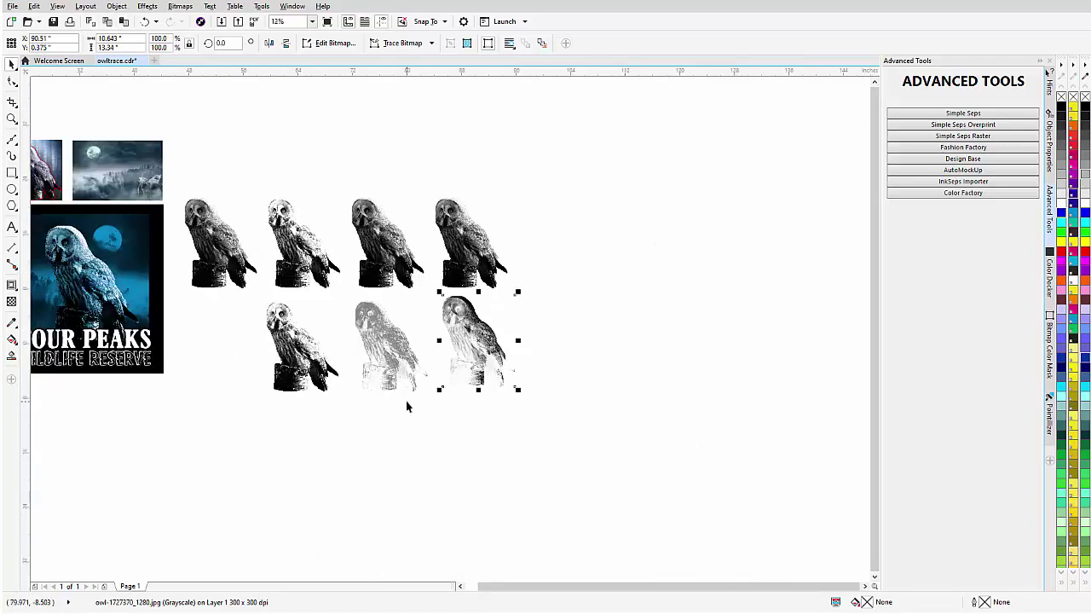
{"action": "left_click_drag", "start_coordinate": [452, 444], "coordinate": [337, 286]}
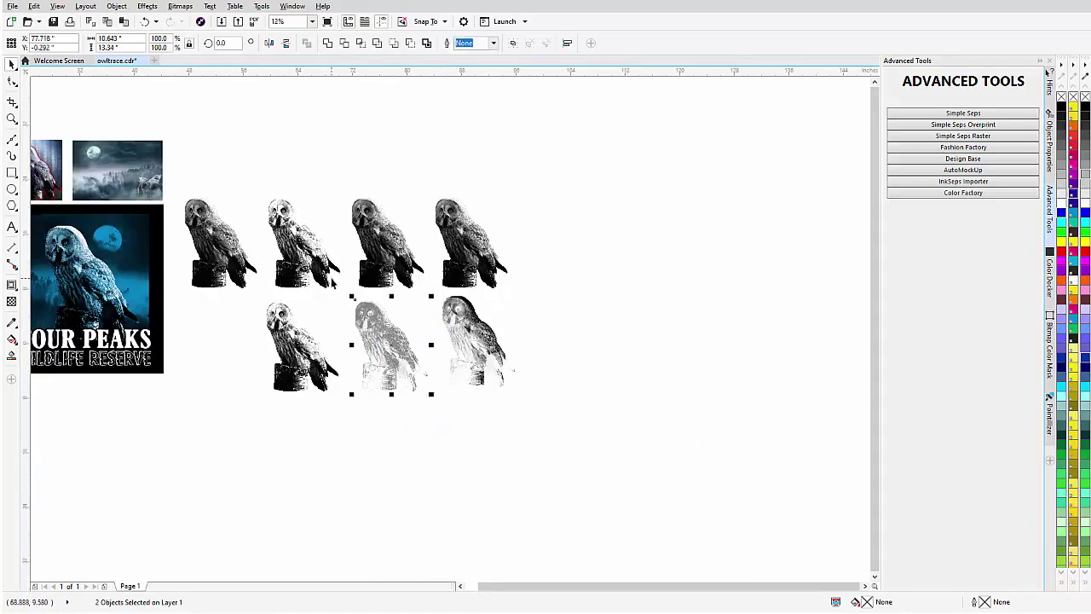
{"action": "left_click", "coordinate": [181, 7]}
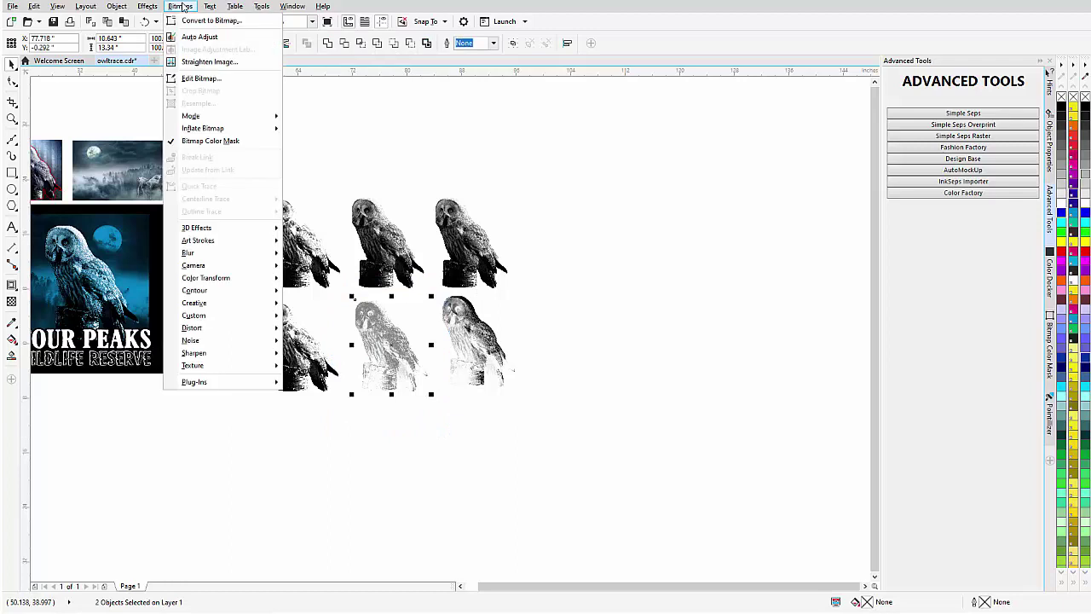
{"action": "left_click", "coordinate": [205, 20]}
{"action": "left_click", "coordinate": [515, 367]}
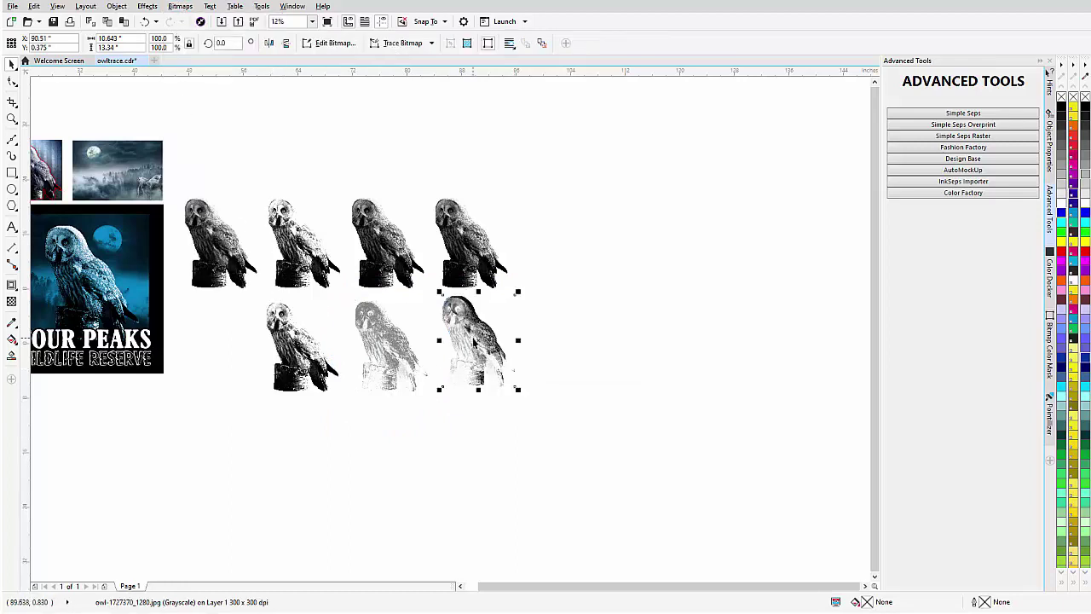
{"action": "left_click_drag", "start_coordinate": [472, 338], "coordinate": [471, 343]}
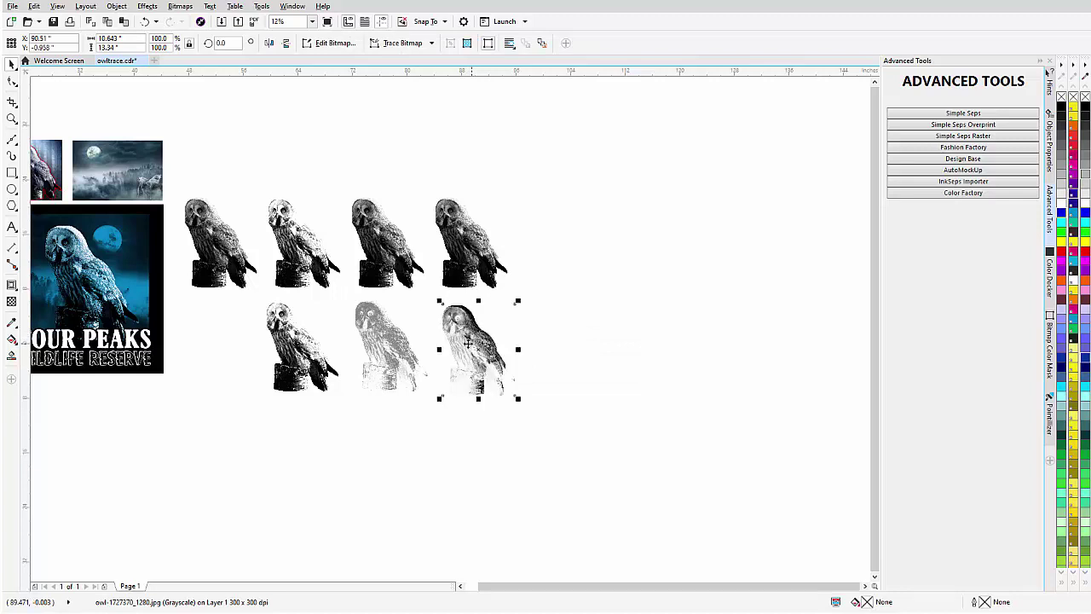
{"action": "left_click", "coordinate": [307, 347]}
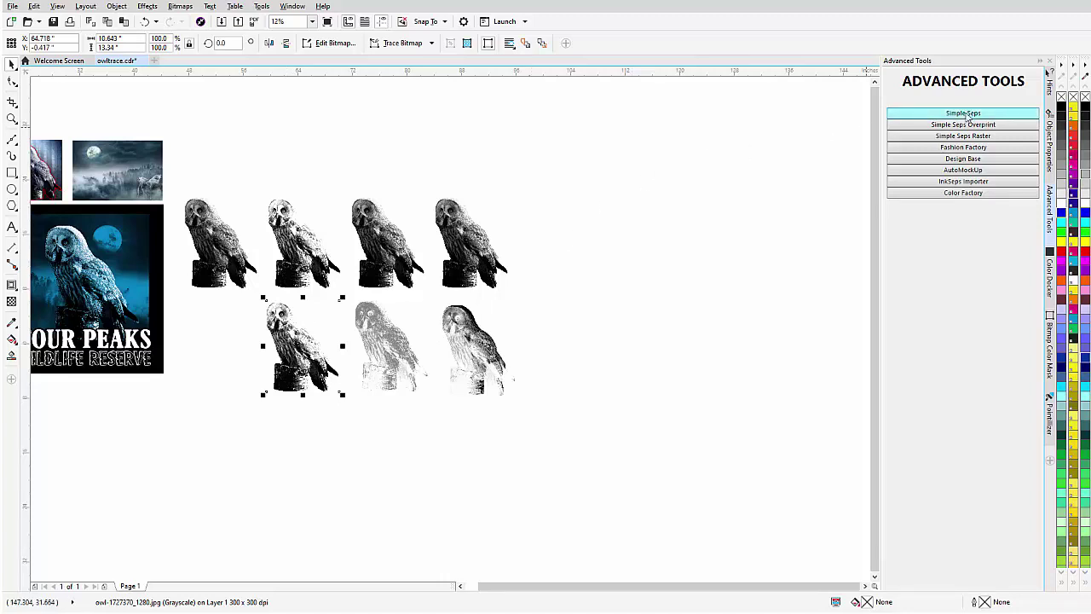
Step: Launch Simple Seps, dismiss the up-to-date notice, and show its halftone and conversion tools
{"action": "left_click", "coordinate": [911, 118]}
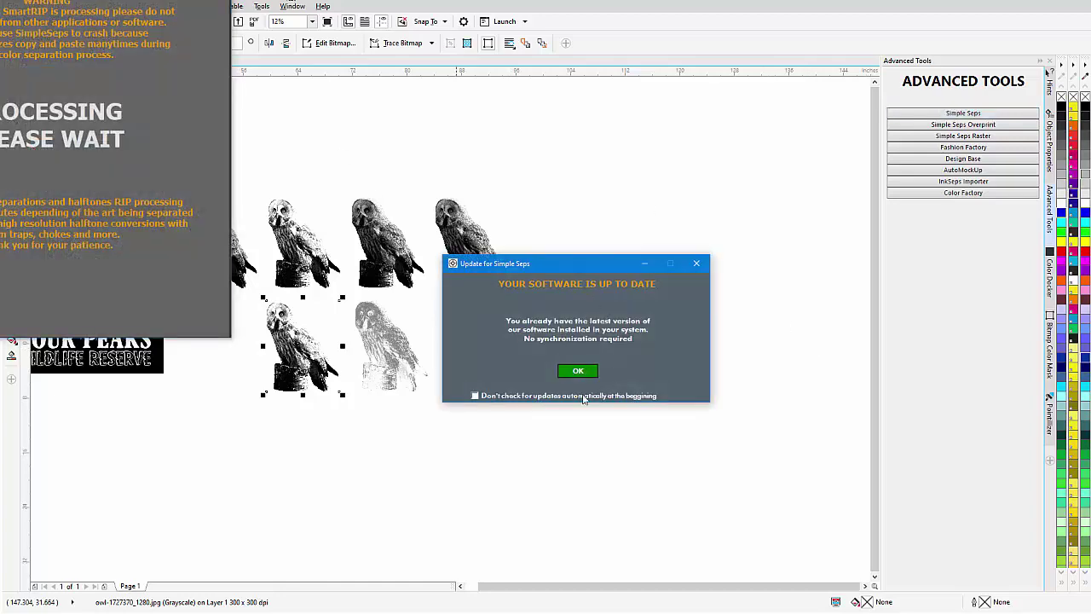
{"action": "left_click", "coordinate": [580, 372]}
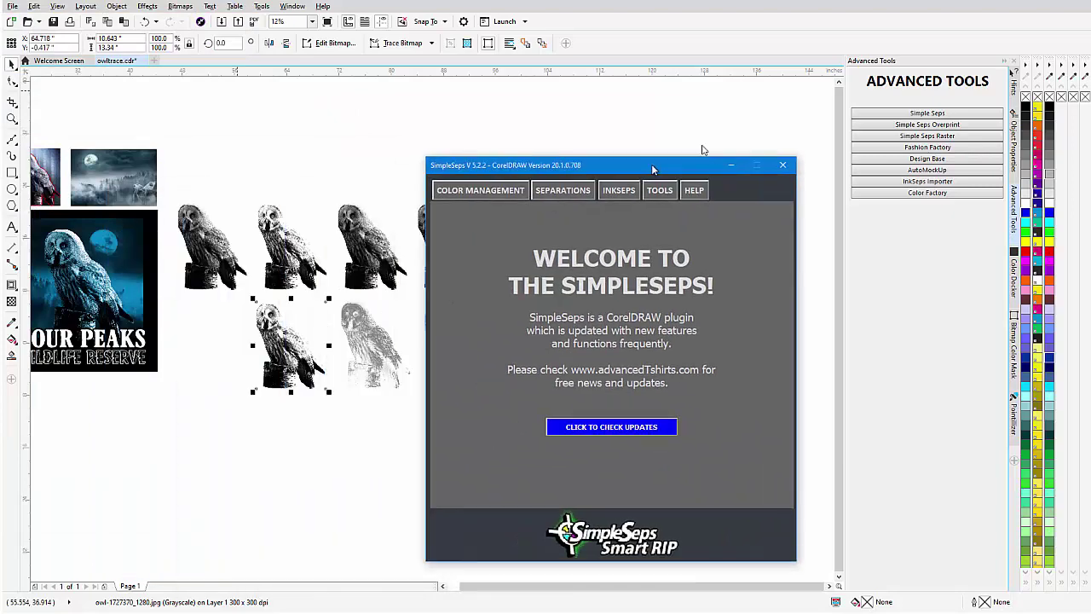
{"action": "left_click_drag", "start_coordinate": [653, 168], "coordinate": [731, 128]}
{"action": "left_click", "coordinate": [743, 155]}
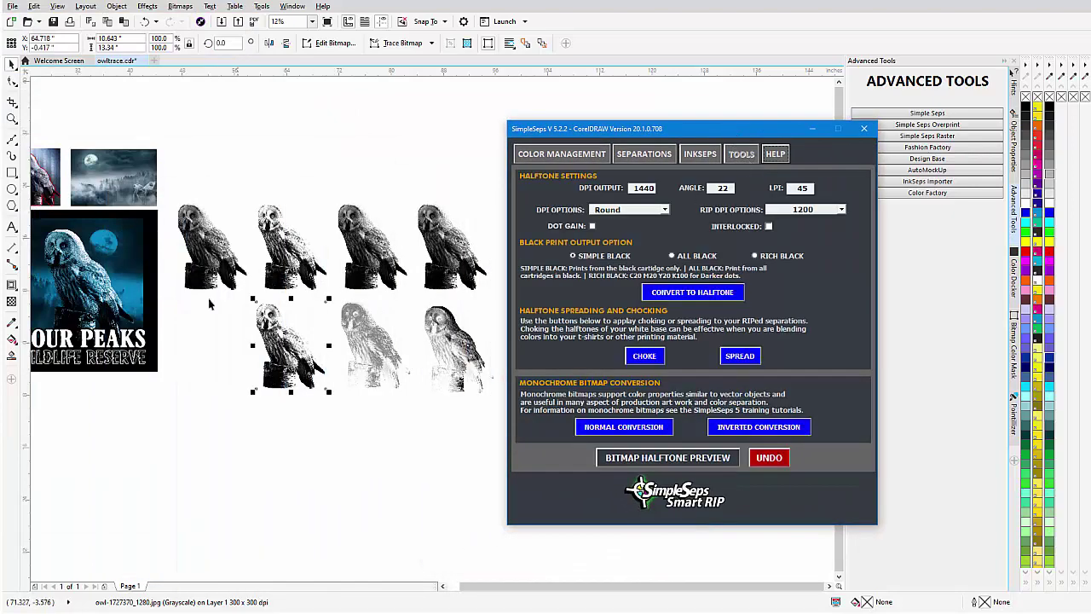
Step: Move the three lower owls down-left and convert the first one with SimpleSeps Normal Conversion
{"action": "left_click_drag", "start_coordinate": [188, 431], "coordinate": [517, 305]}
{"action": "left_click_drag", "start_coordinate": [371, 333], "coordinate": [307, 412]}
{"action": "left_click", "coordinate": [237, 428]}
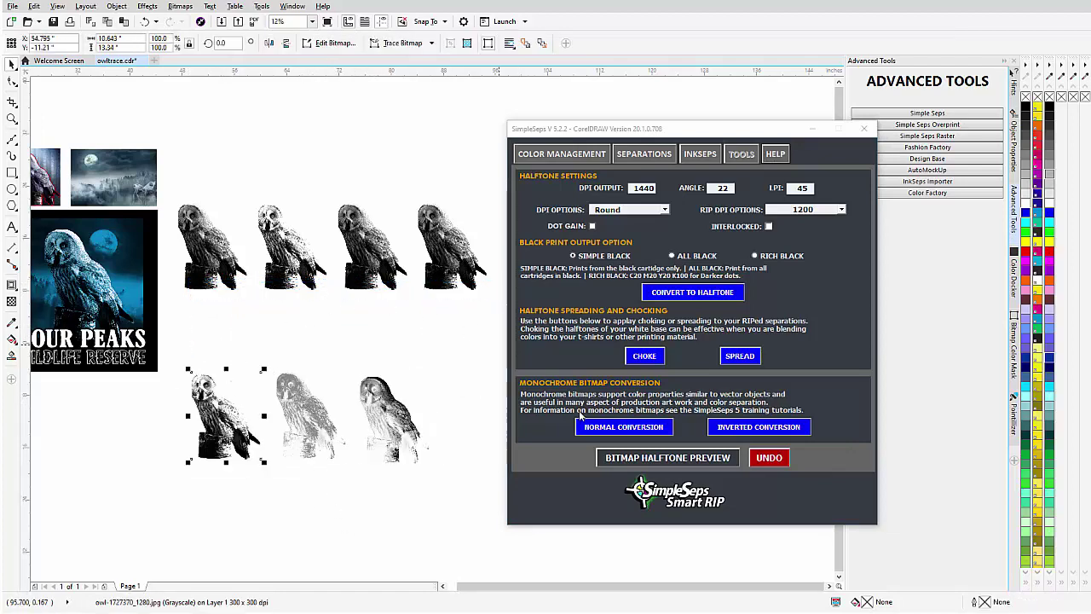
{"action": "left_click", "coordinate": [625, 424]}
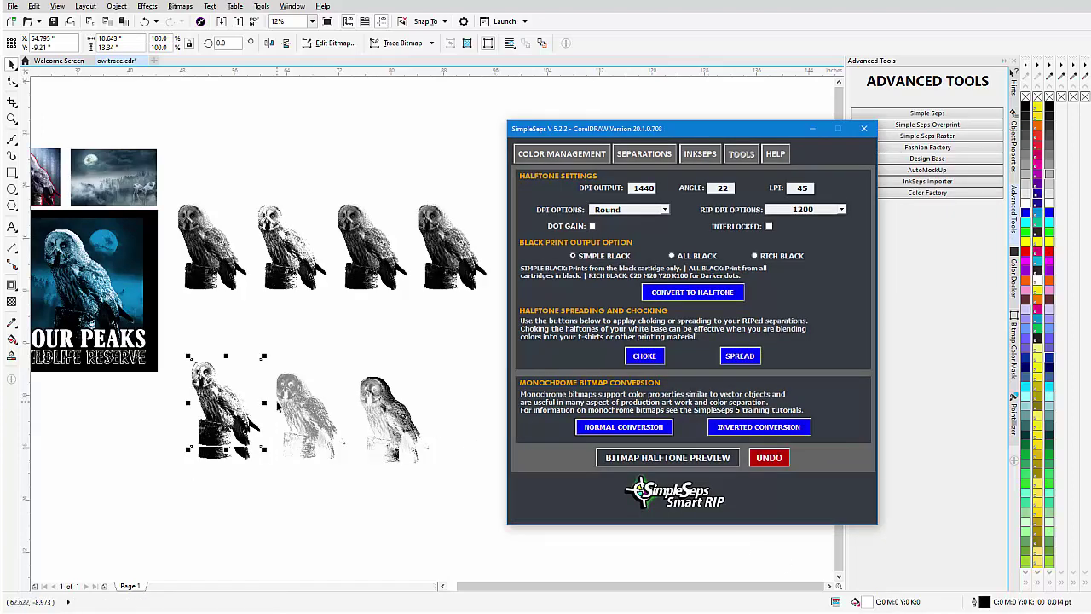
Step: Convert the third owl to a 600 dpi monochrome bitmap and move it below the others
{"action": "left_click", "coordinate": [298, 410]}
{"action": "left_click", "coordinate": [622, 427]}
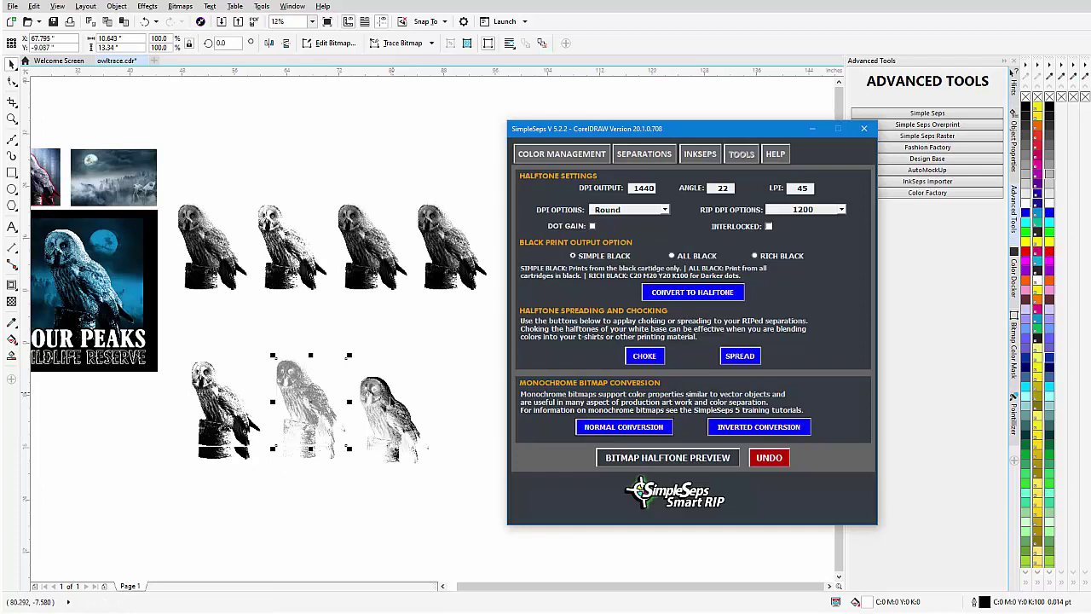
{"action": "left_click", "coordinate": [635, 428]}
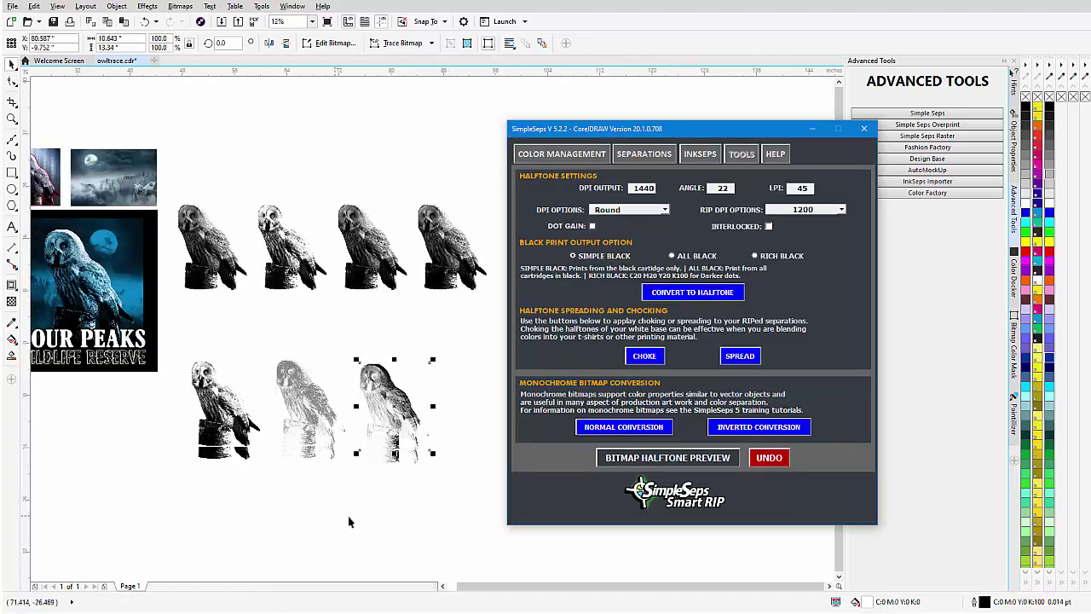
{"action": "left_click_drag", "start_coordinate": [395, 416], "coordinate": [451, 529]}
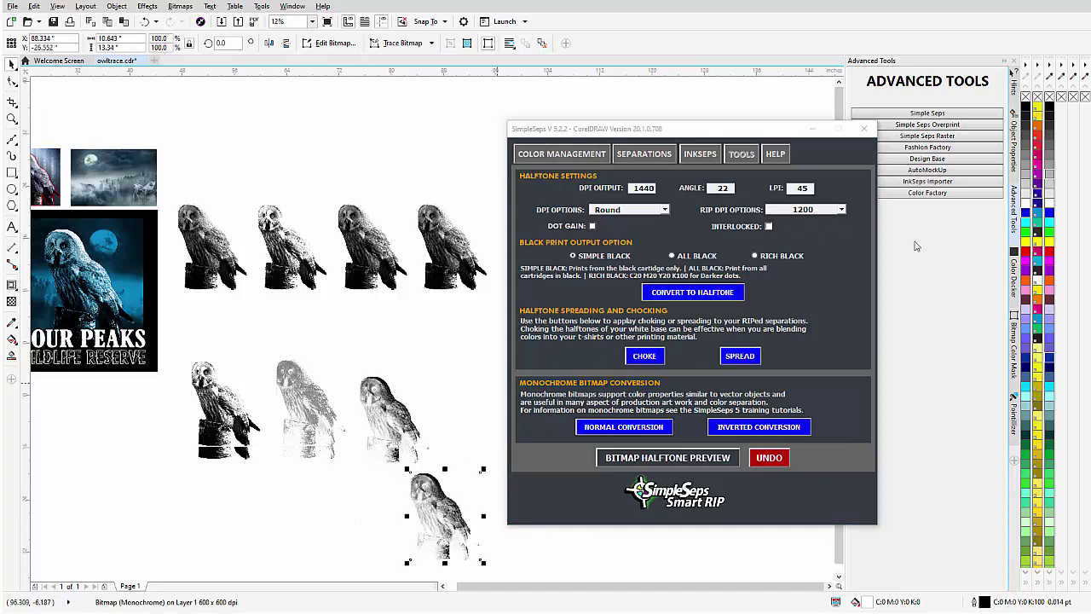
Step: Make one monochrome owl red without outline and stack a no-fill owl over it
{"action": "left_click", "coordinate": [1026, 252]}
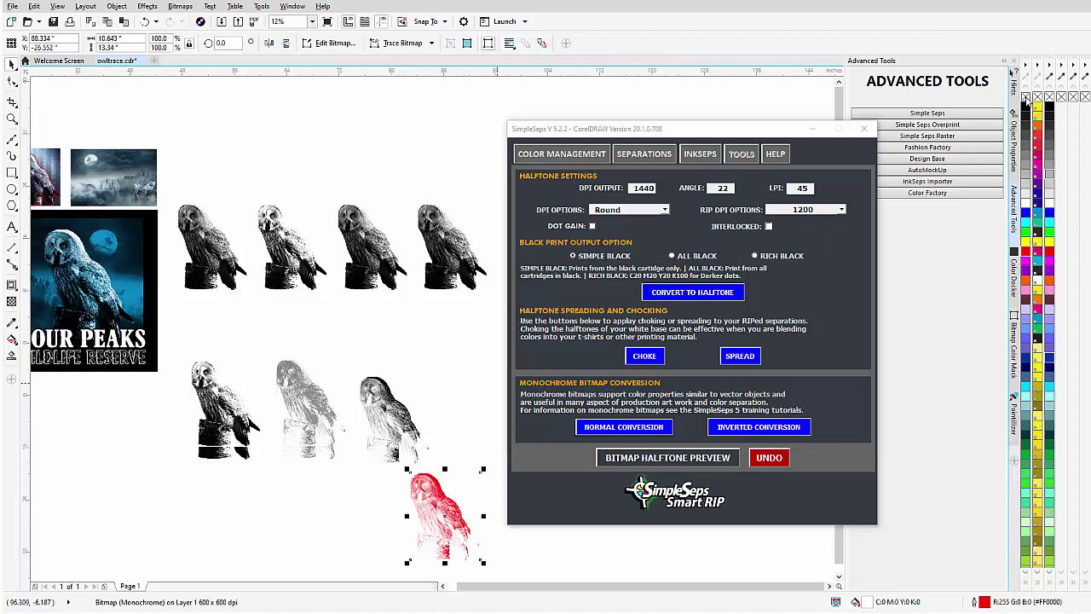
{"action": "right_click", "coordinate": [1026, 97]}
{"action": "left_click_drag", "start_coordinate": [294, 384], "coordinate": [352, 527]}
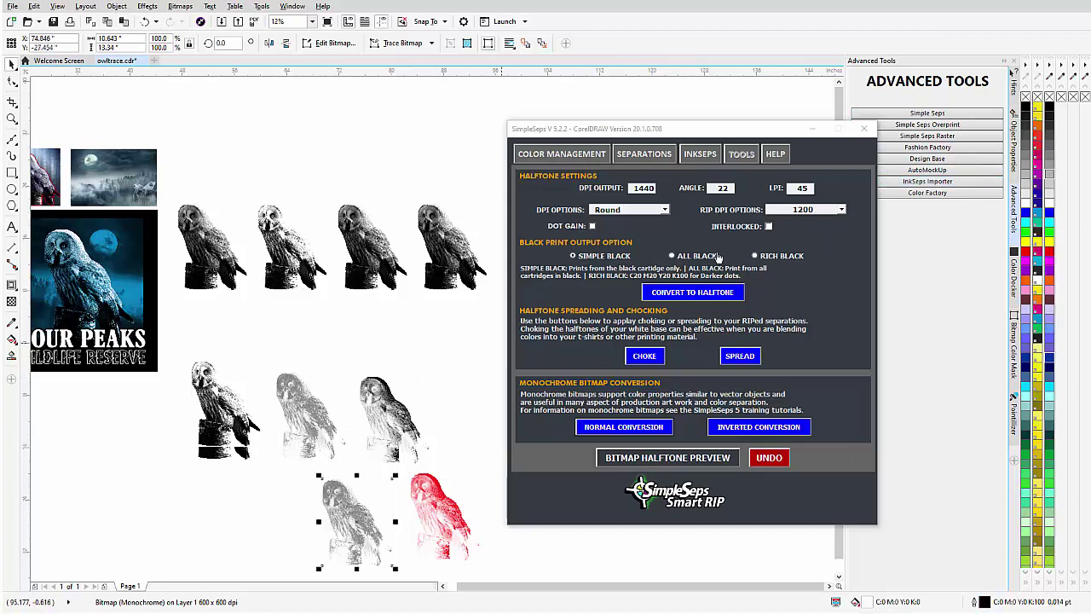
{"action": "left_click", "coordinate": [1026, 97]}
{"action": "left_click_drag", "start_coordinate": [354, 526], "coordinate": [428, 515]}
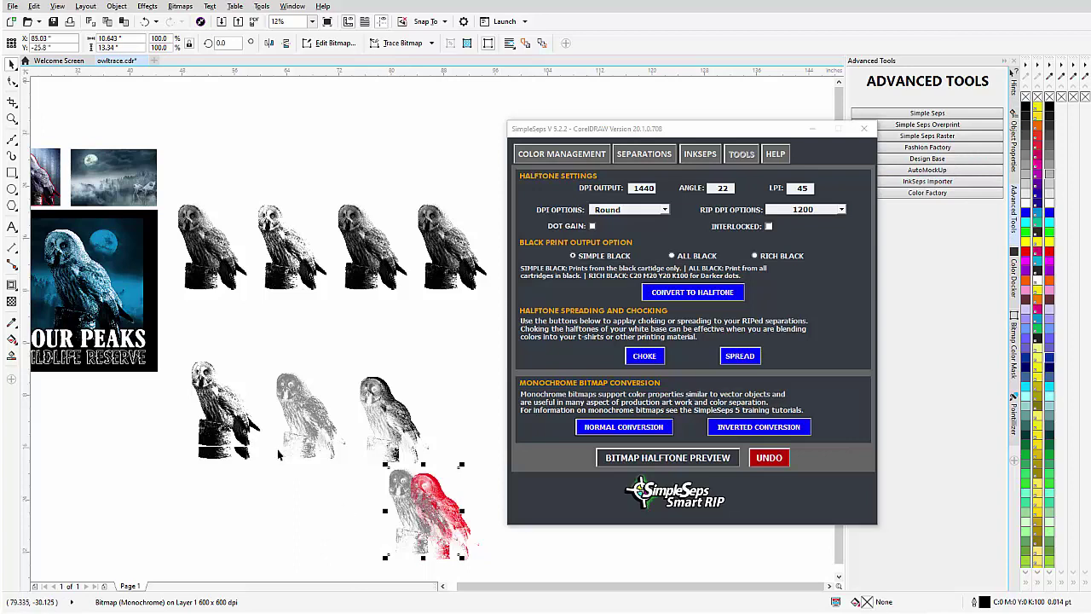
Step: Clear the fill of the third monochrome owl and place it over the red owl
{"action": "left_click", "coordinate": [214, 403]}
{"action": "left_click_drag", "start_coordinate": [220, 405], "coordinate": [286, 522]}
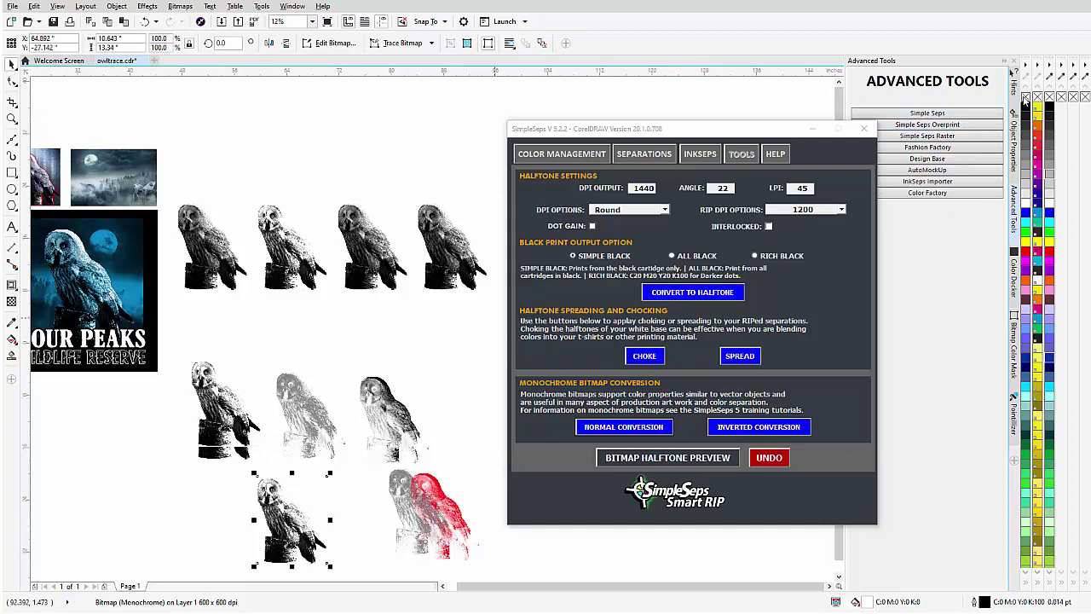
{"action": "left_click", "coordinate": [1026, 97]}
{"action": "left_click_drag", "start_coordinate": [274, 521], "coordinate": [381, 514]}
Step: Centre-align the three stacked owls into one owl and zoom to the selection
{"action": "left_click_drag", "start_coordinate": [486, 439], "coordinate": [332, 574]}
{"action": "key", "text": "c"}
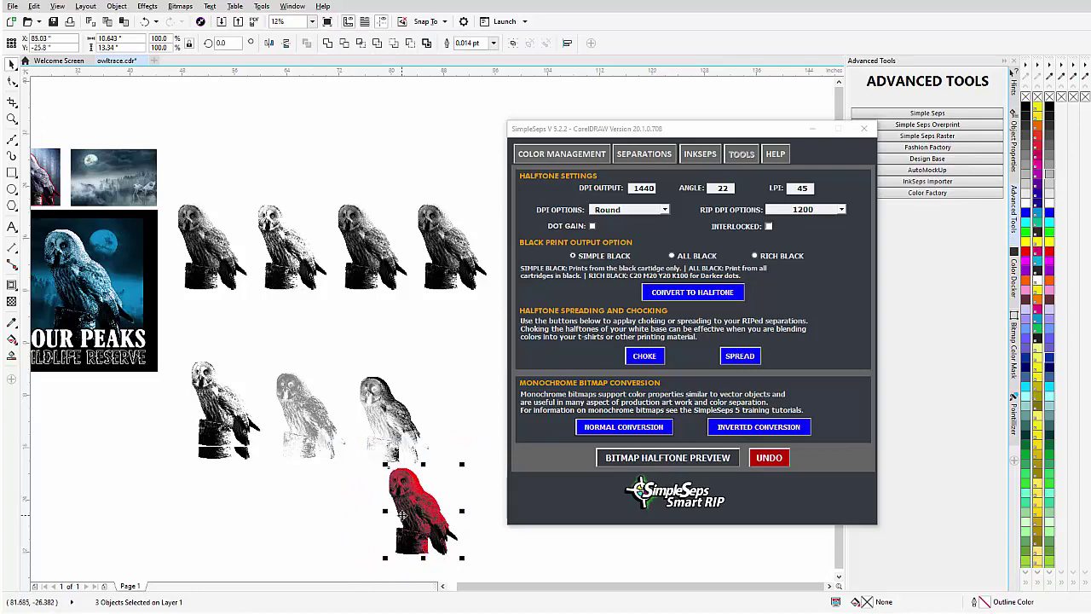
{"action": "left_click", "coordinate": [811, 132]}
{"action": "left_click_drag", "start_coordinate": [420, 512], "coordinate": [559, 378]}
{"action": "key", "text": "shift+F2"}
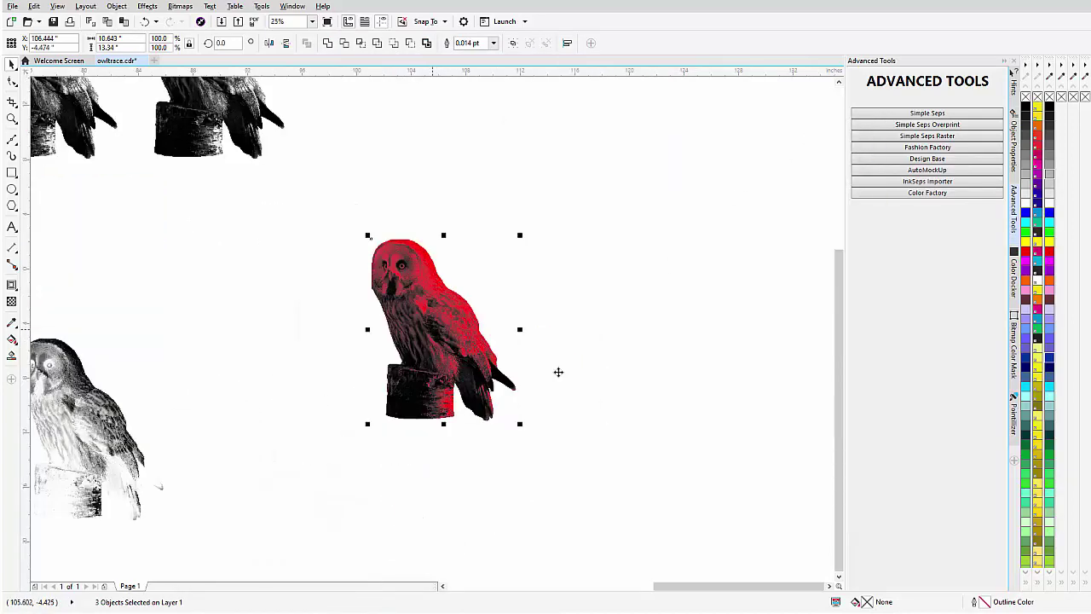
{"action": "scroll", "coordinate": [427, 299], "scroll_direction": "up", "scroll_amount": 1}
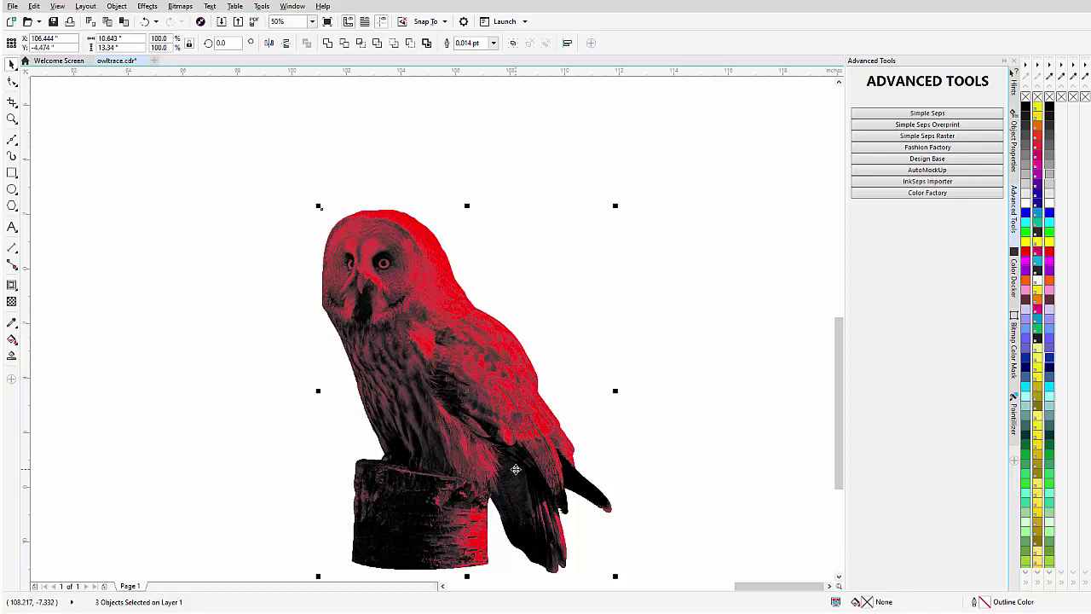
{"action": "left_click", "coordinate": [690, 311]}
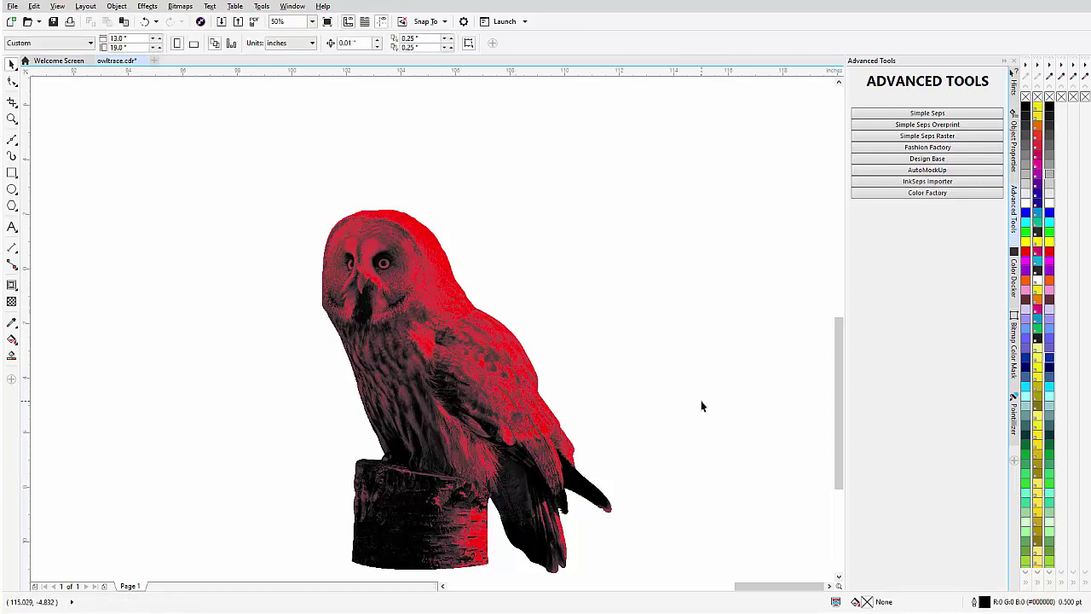
{"action": "left_click", "coordinate": [432, 381]}
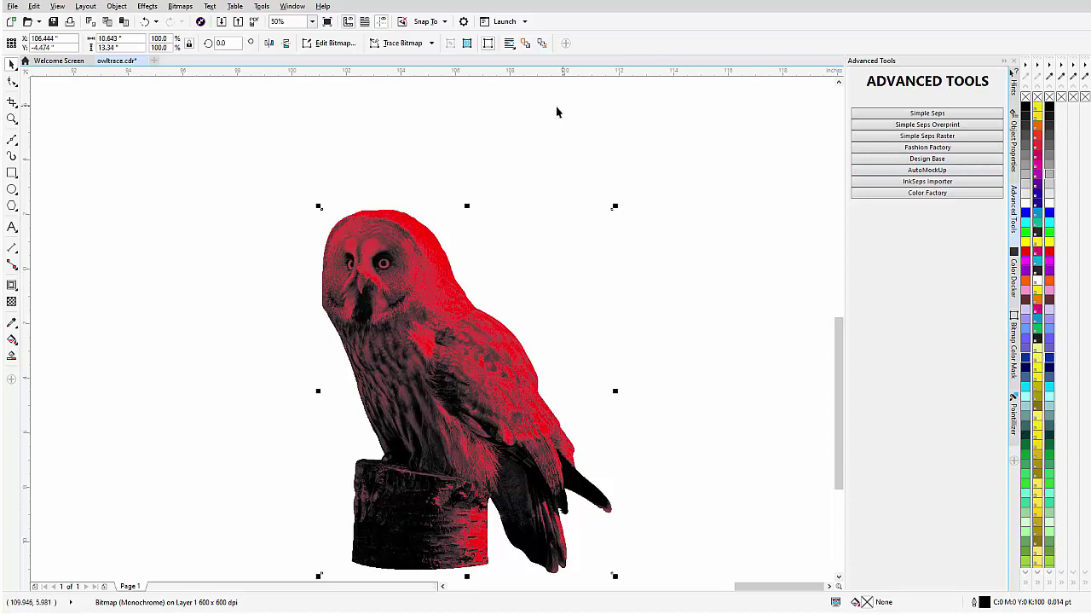
Step: Open the Object Manager and move the red owl bitmap lower in the stacking order
{"action": "left_click", "coordinate": [293, 6]}
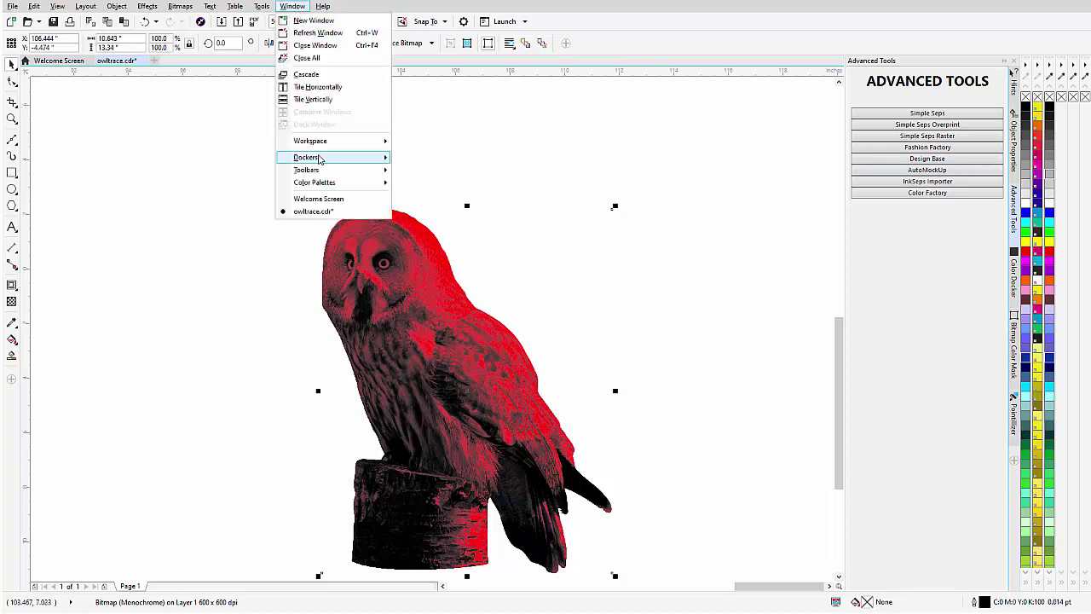
{"action": "mouse_move", "coordinate": [319, 159]}
{"action": "left_click", "coordinate": [433, 171]}
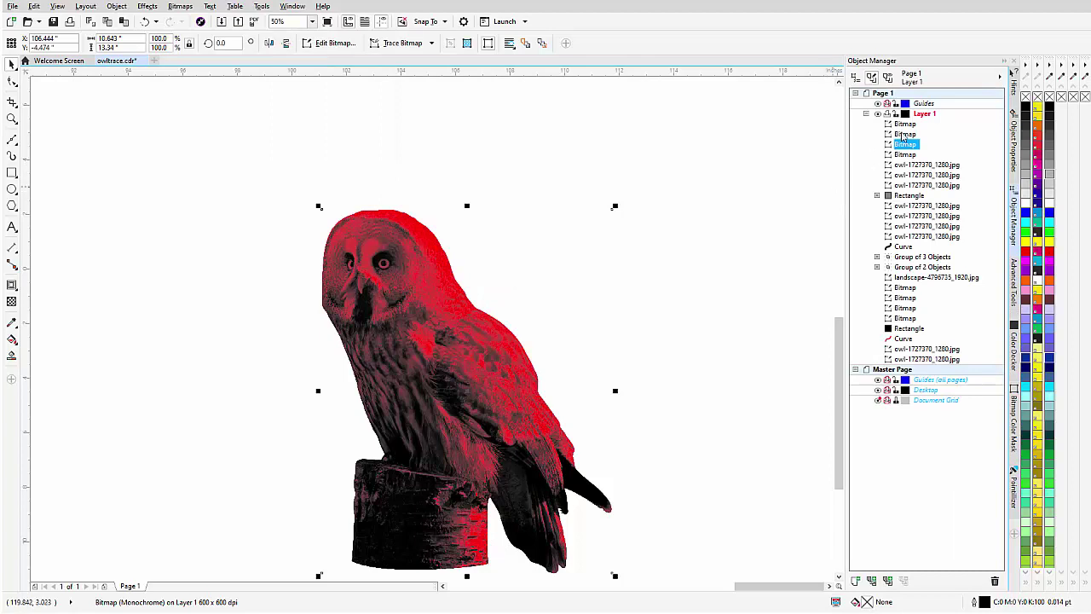
{"action": "left_click", "coordinate": [905, 125]}
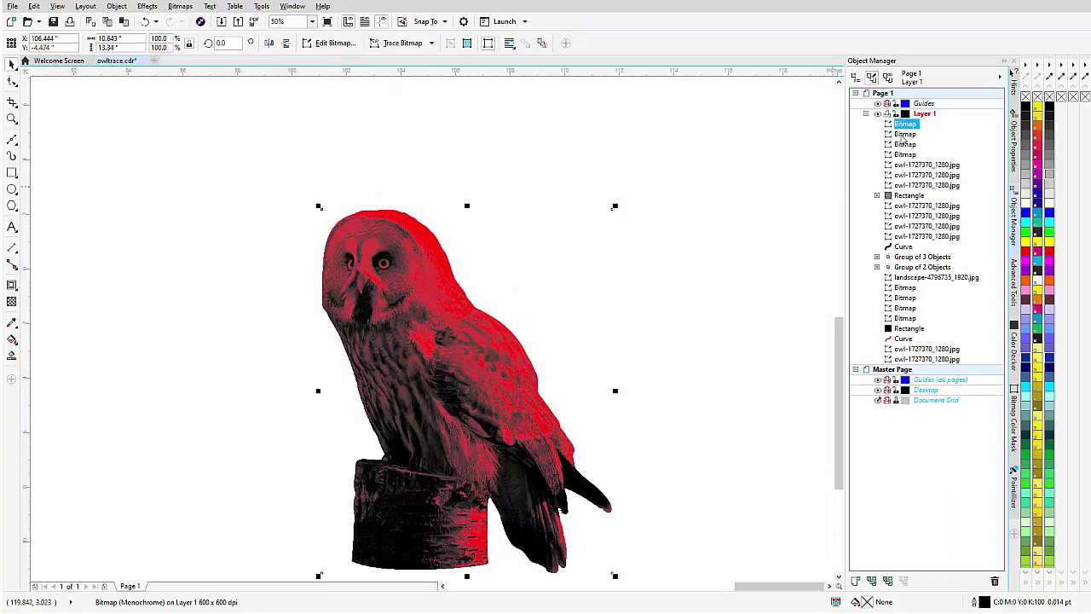
{"action": "left_click", "coordinate": [904, 135]}
{"action": "left_click", "coordinate": [904, 144]}
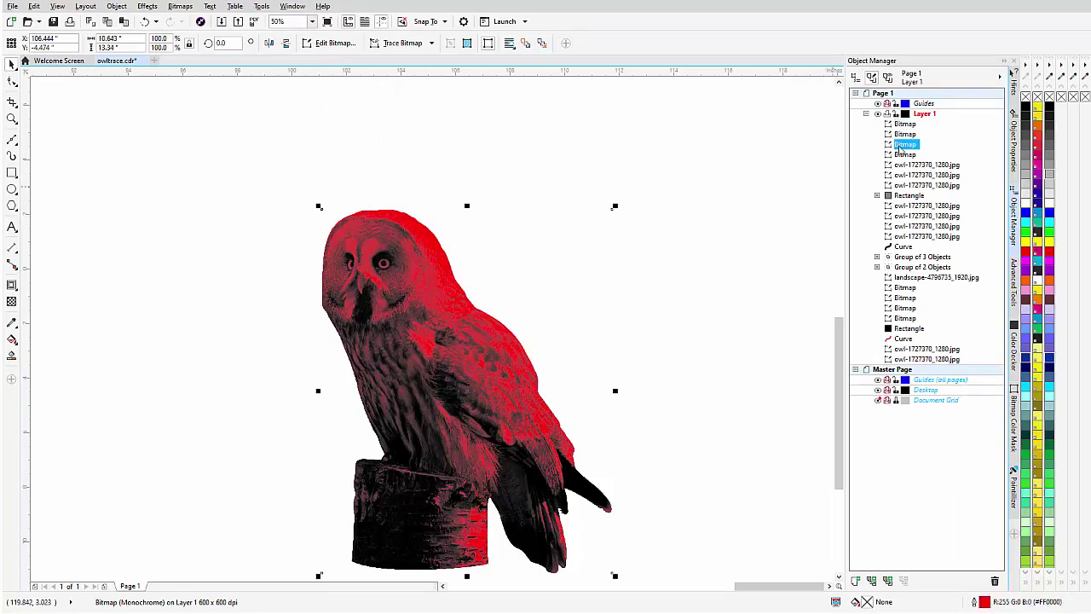
{"action": "left_click", "coordinate": [904, 135]}
{"action": "left_click_drag", "start_coordinate": [905, 134], "coordinate": [902, 154]}
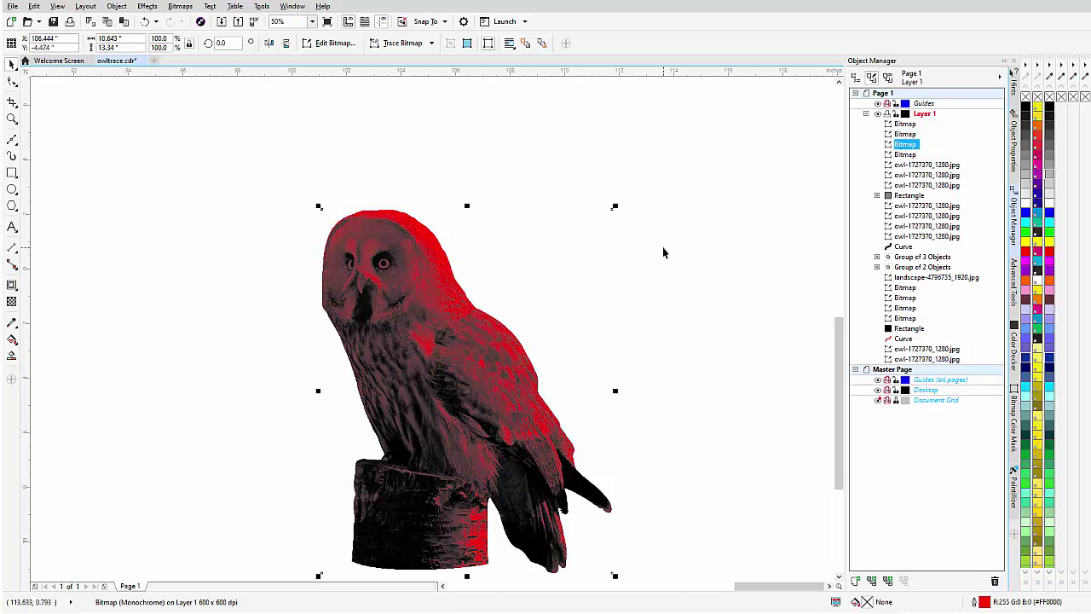
Step: Colour the red owl layer white and another owl layer 50% black
{"action": "left_click", "coordinate": [1030, 203]}
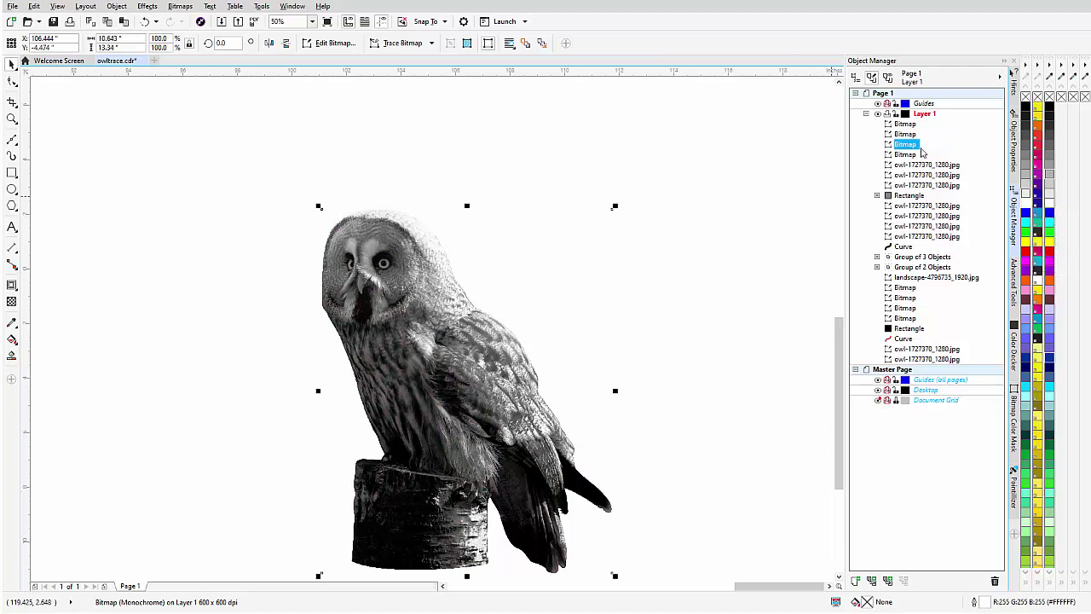
{"action": "left_click", "coordinate": [903, 135]}
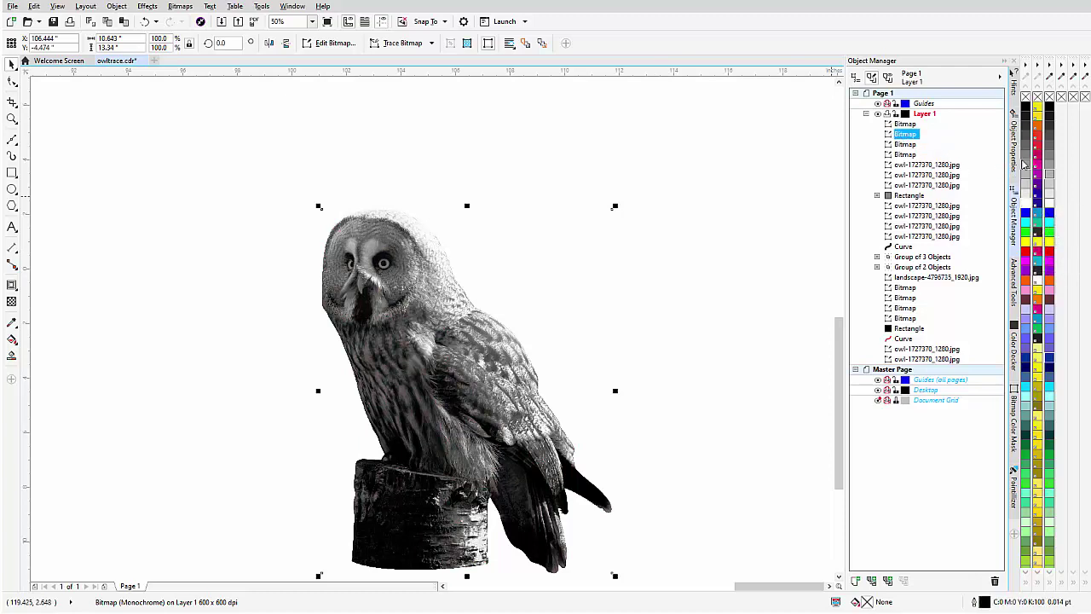
{"action": "left_click", "coordinate": [1026, 166]}
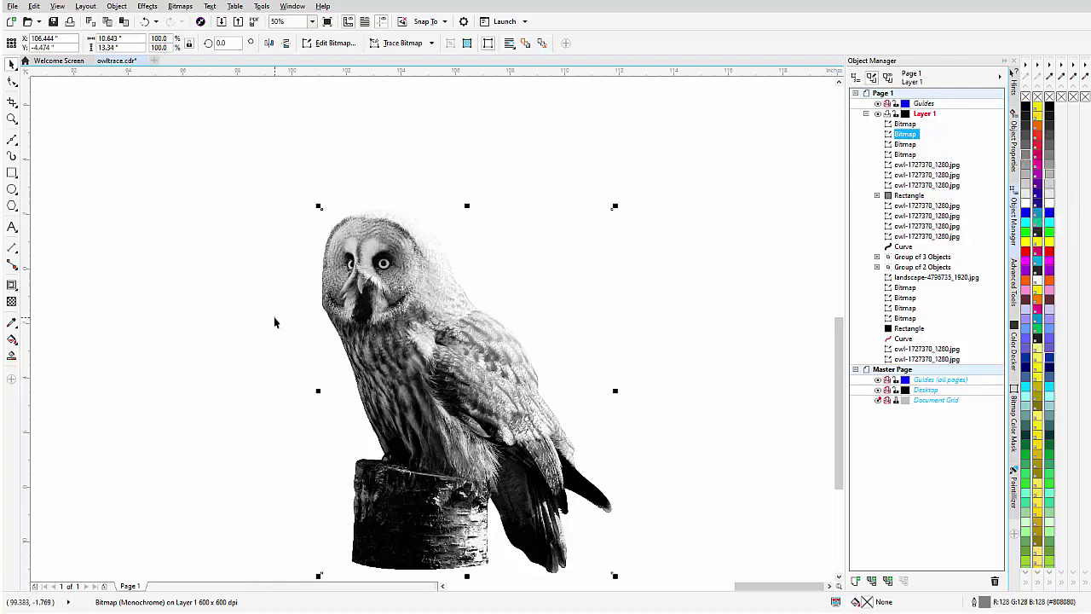
Step: Zoom out and copy the whole Four Peaks poster to the right of the stacked owl
{"action": "key", "text": "F3"}
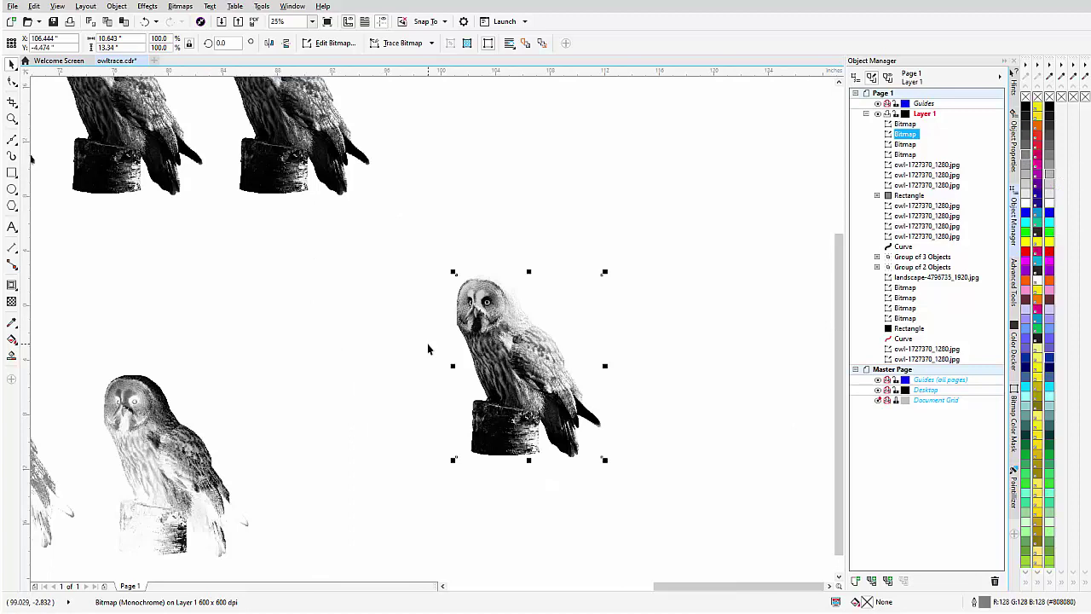
{"action": "key", "text": "F3"}
{"action": "key", "text": "F3"}
{"action": "left_click_drag", "start_coordinate": [158, 246], "coordinate": [255, 359]}
{"action": "left_click_drag", "start_coordinate": [200, 300], "coordinate": [531, 351]}
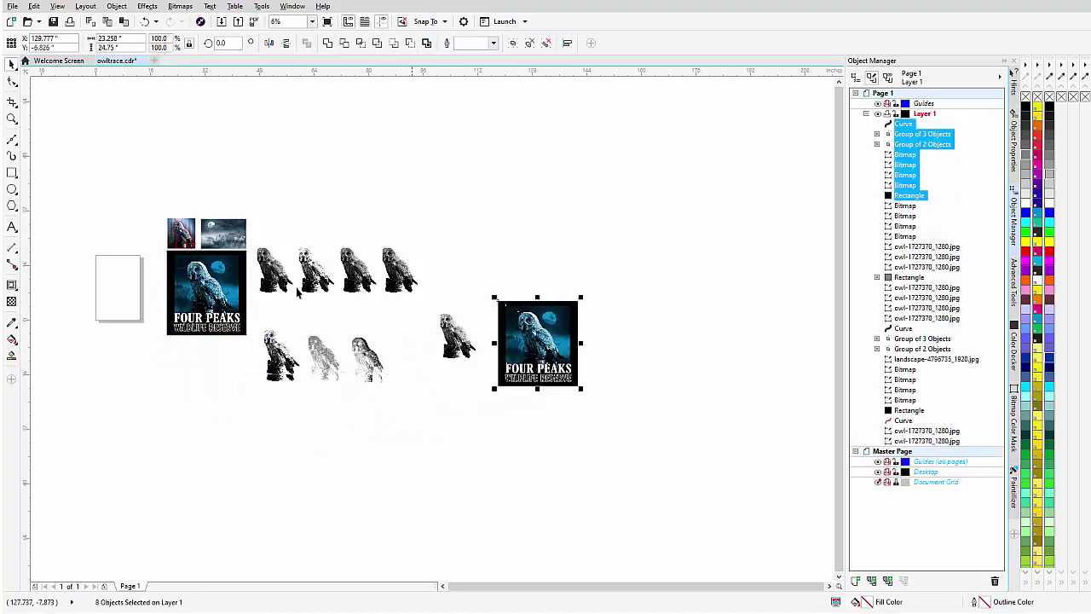
Step: Move the small landscape photo above the poster copy and zoom back in
{"action": "left_click", "coordinate": [211, 234]}
{"action": "left_click_drag", "start_coordinate": [211, 230], "coordinate": [511, 286]}
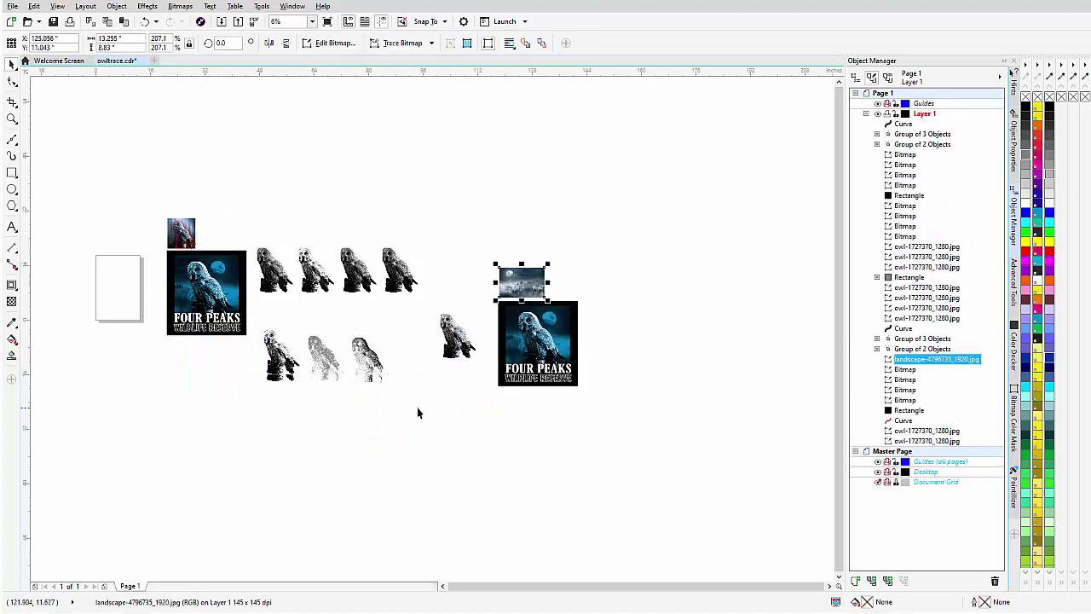
{"action": "scroll", "coordinate": [424, 414], "scroll_direction": "right", "scroll_amount": 1}
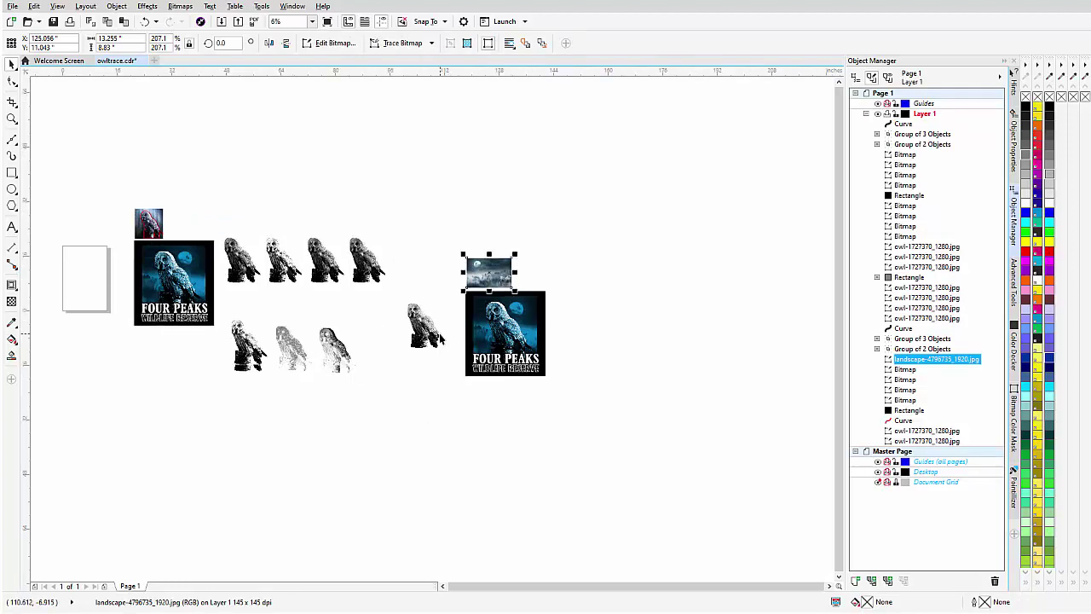
{"action": "scroll", "coordinate": [435, 337], "scroll_direction": "up", "scroll_amount": 1}
{"action": "scroll", "coordinate": [412, 329], "scroll_direction": "up", "scroll_amount": 1}
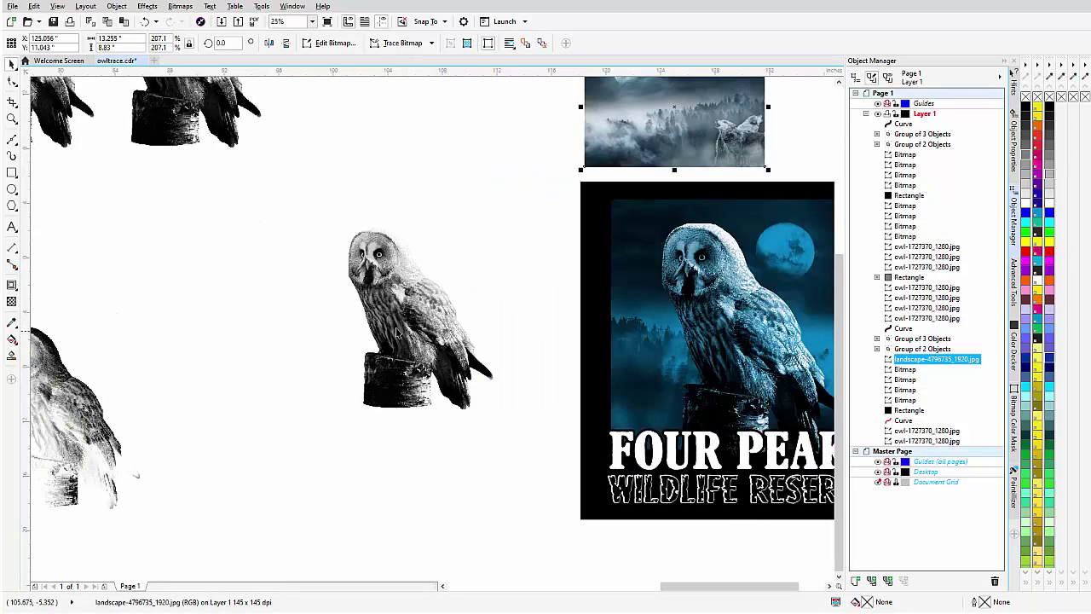
Step: Draw a black-filled rectangle around the stacked owl
{"action": "left_click", "coordinate": [12, 172]}
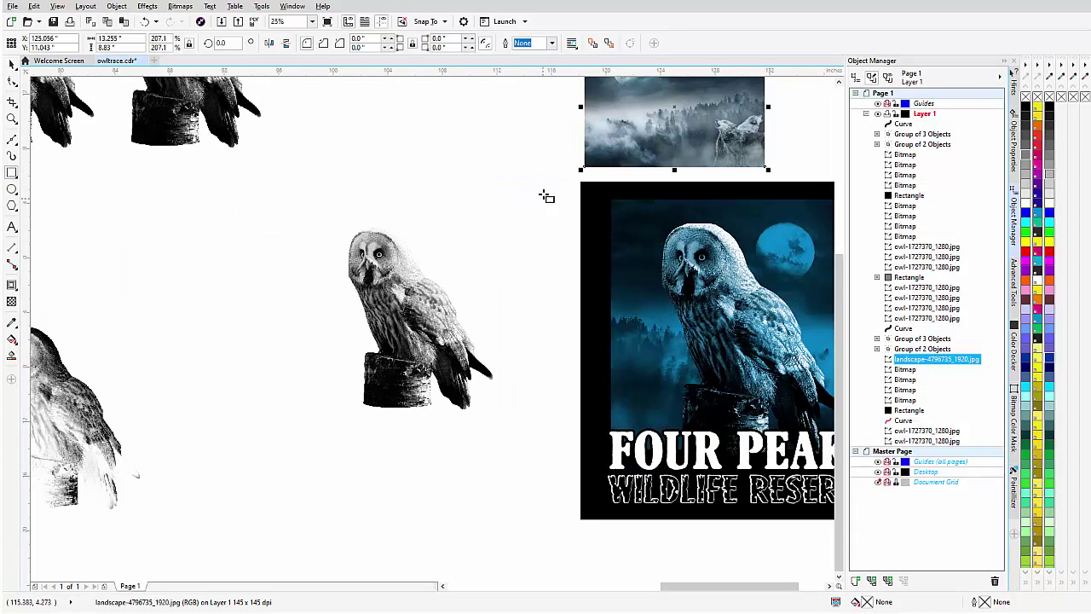
{"action": "mouse_move", "coordinate": [531, 180]}
{"action": "left_mouse_down"}
{"action": "mouse_move", "coordinate": [410, 411]}
{"action": "mouse_move", "coordinate": [277, 456]}
{"action": "left_mouse_up"}
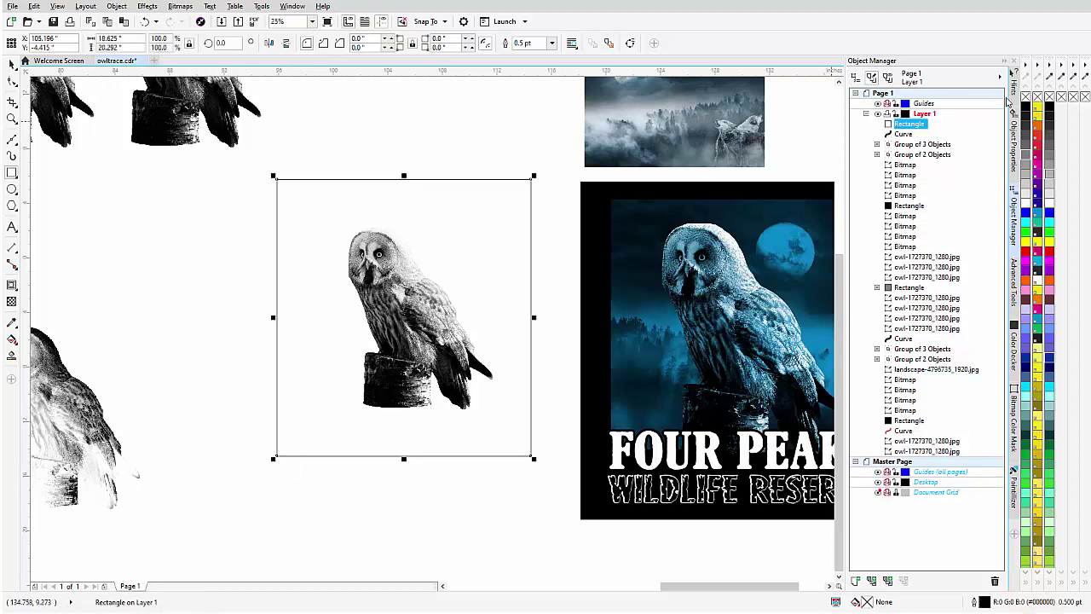
{"action": "left_click", "coordinate": [1026, 107]}
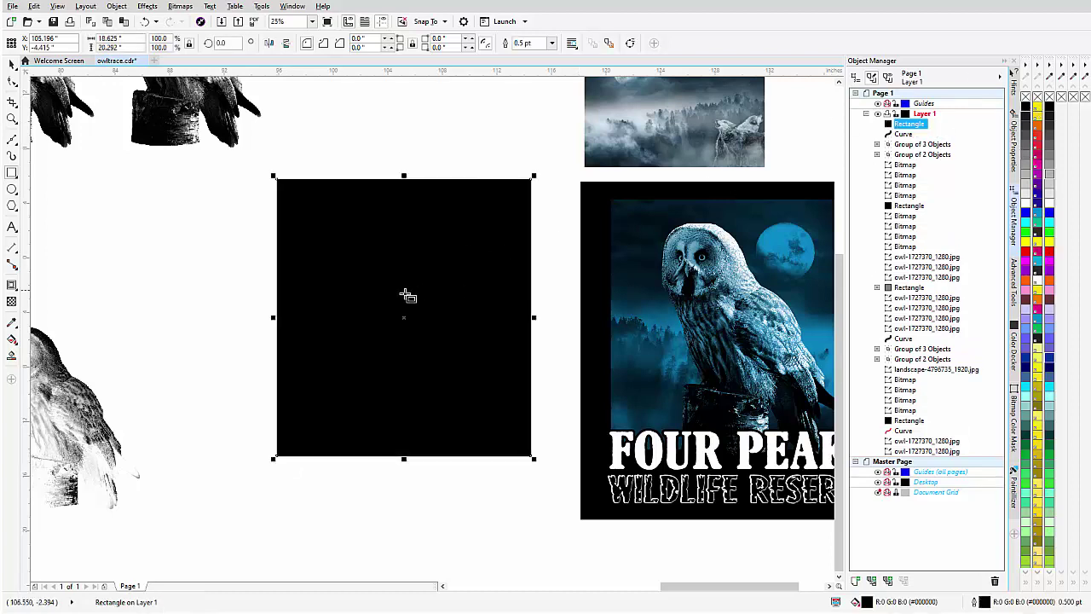
Step: Send the black rectangle to the back of the page, behind the owl
{"action": "right_click", "coordinate": [405, 294]}
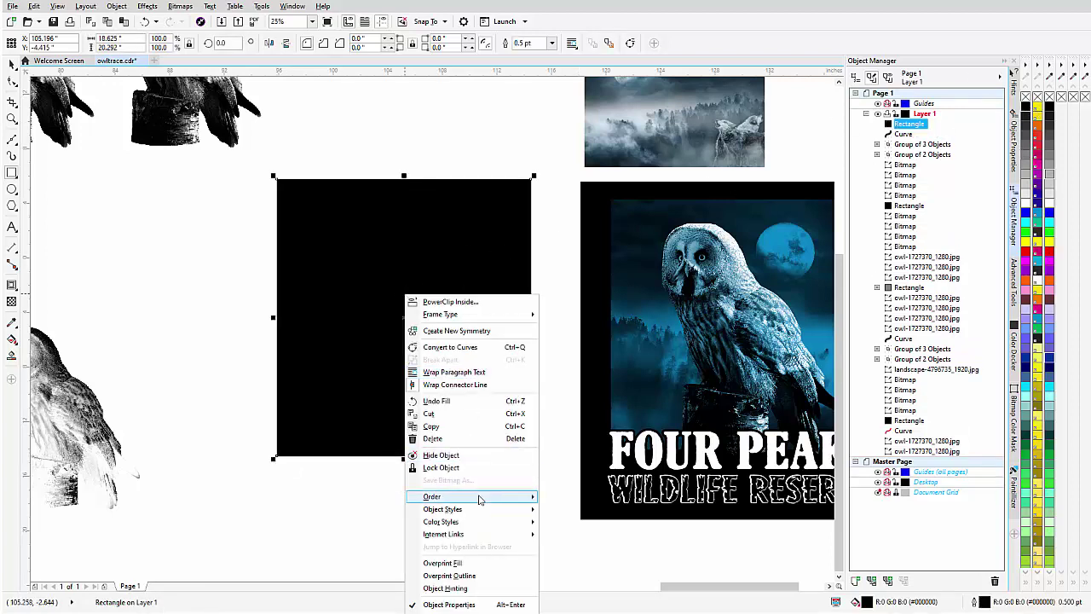
{"action": "mouse_move", "coordinate": [489, 498]}
{"action": "left_click", "coordinate": [580, 510]}
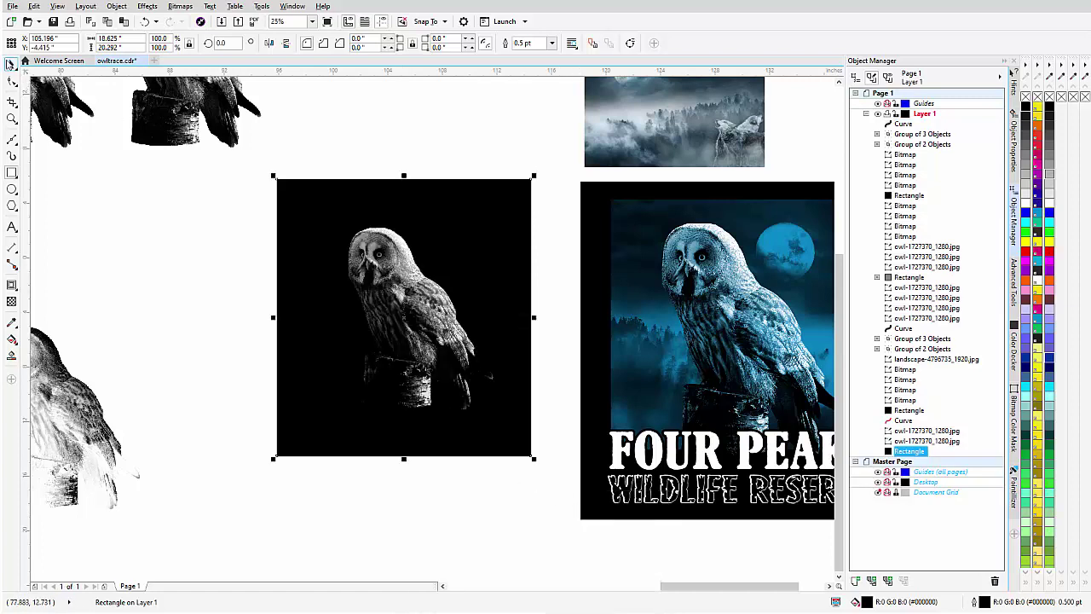
{"action": "left_click", "coordinate": [738, 137]}
Step: Move the landscape photo onto the black rectangle and enlarge it
{"action": "left_click_drag", "start_coordinate": [646, 125], "coordinate": [372, 343]}
{"action": "left_click_drag", "start_coordinate": [488, 254], "coordinate": [559, 206]}
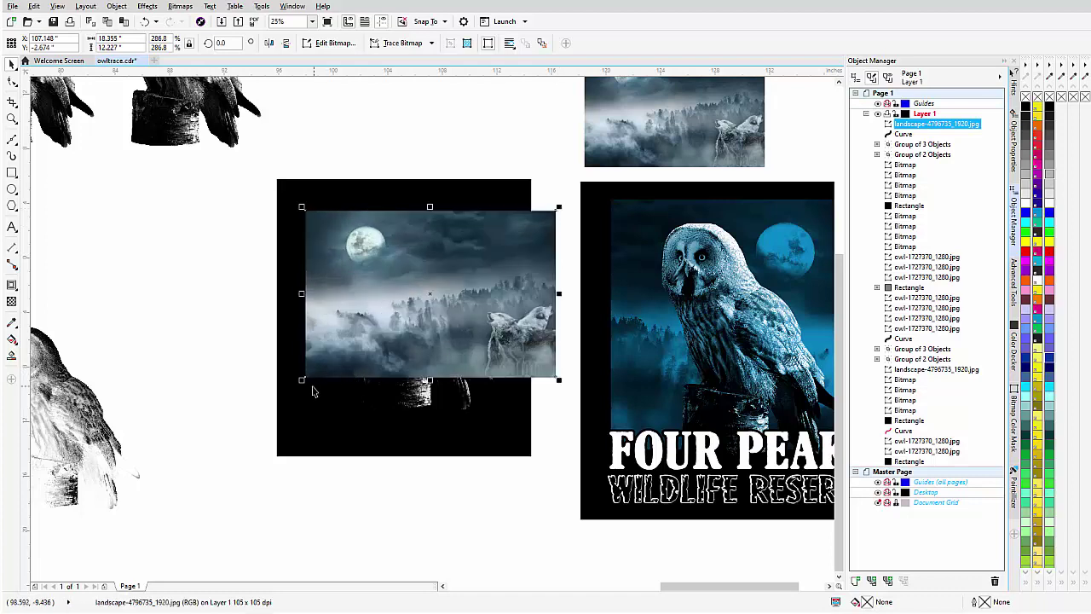
{"action": "left_click_drag", "start_coordinate": [301, 380], "coordinate": [260, 407]}
{"action": "left_click_drag", "start_coordinate": [489, 299], "coordinate": [486, 331]}
Step: Send the landscape to the back of the layer, behind the owl
{"action": "right_click", "coordinate": [486, 331]}
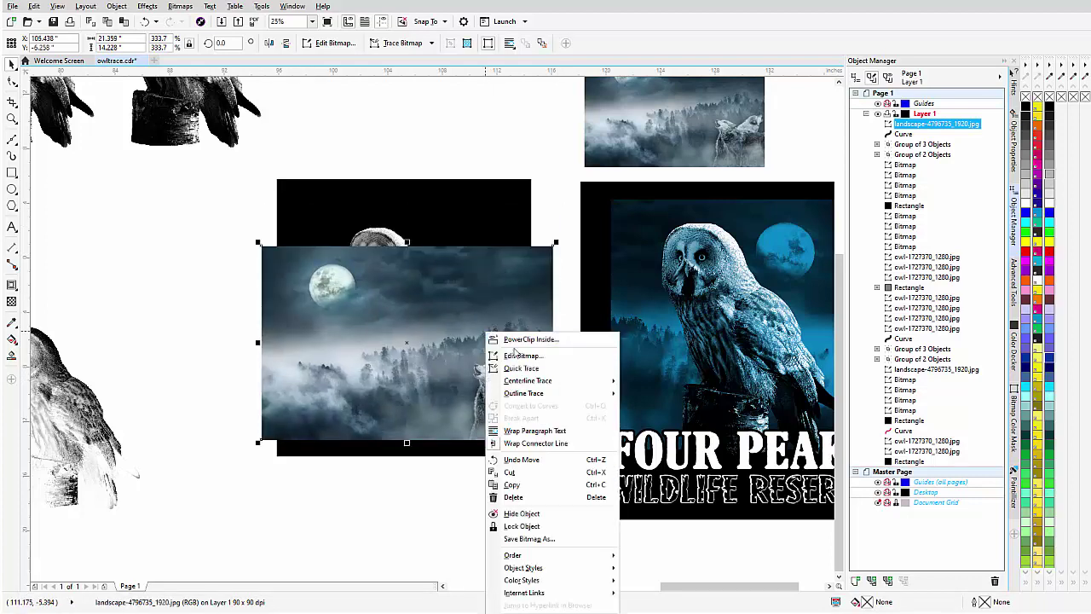
{"action": "mouse_move", "coordinate": [610, 560]}
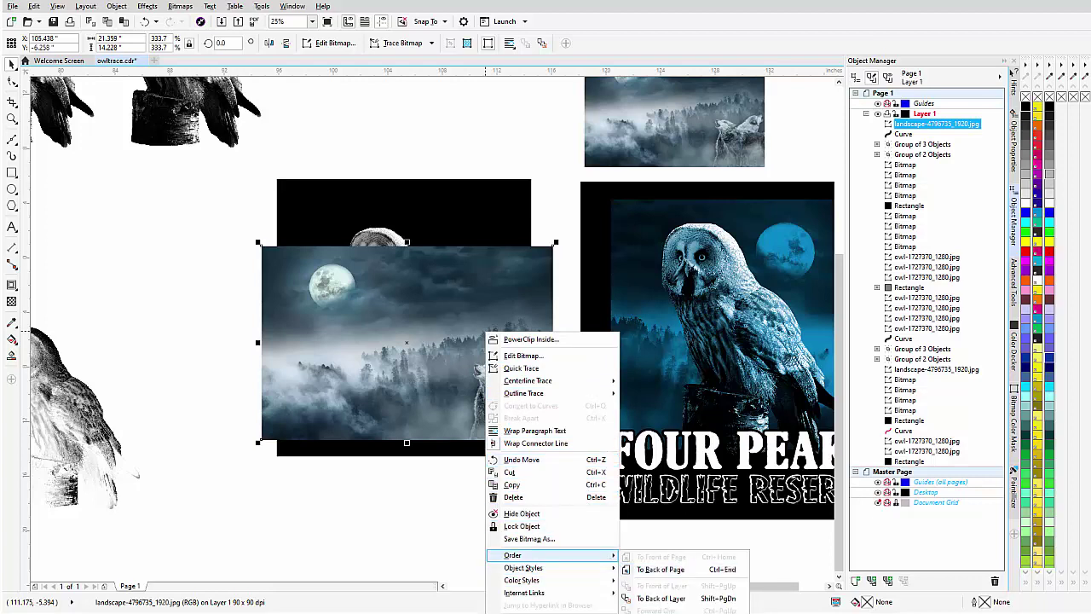
{"action": "key", "text": "Escape"}
{"action": "key", "text": "shift+Page_Down"}
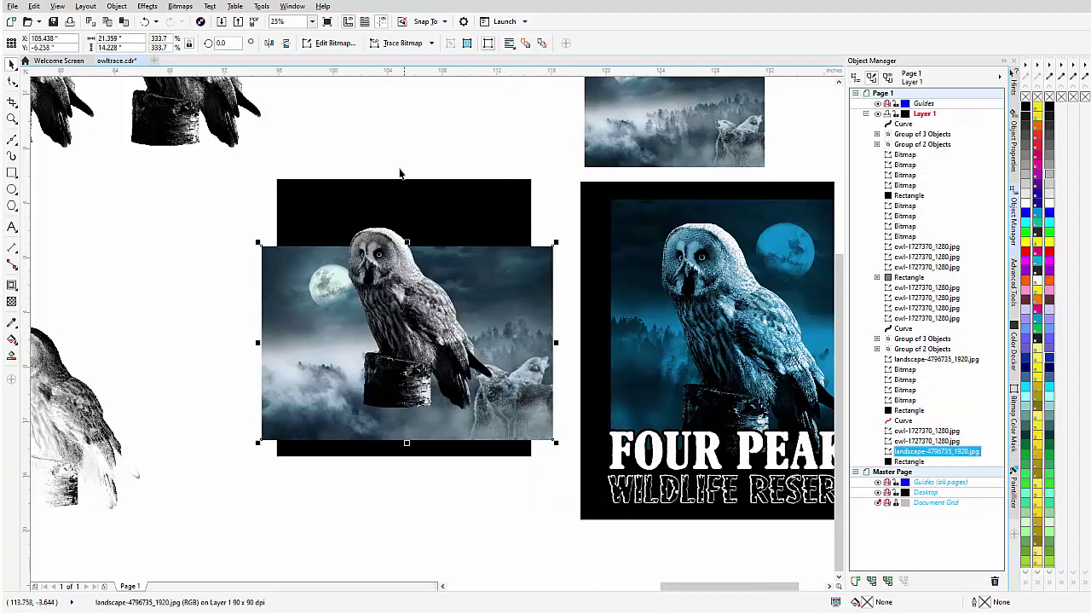
Step: Mirror the landscape horizontally so the moon sits on the right, and adjust its position
{"action": "left_click", "coordinate": [270, 43]}
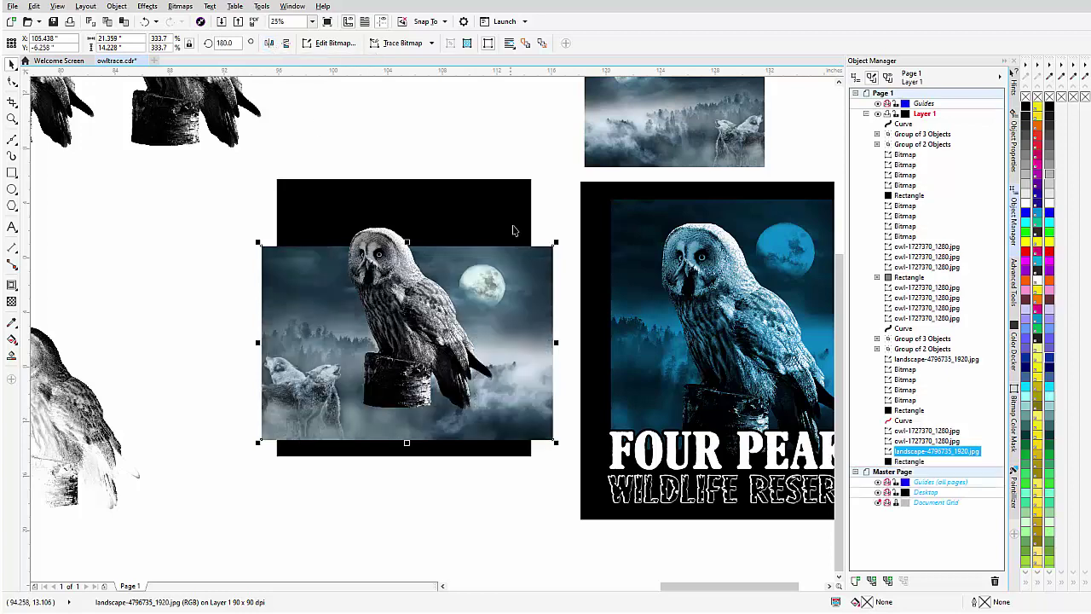
{"action": "mouse_move", "coordinate": [509, 251]}
{"action": "left_mouse_down"}
{"action": "mouse_move", "coordinate": [506, 268]}
{"action": "mouse_move", "coordinate": [509, 257]}
{"action": "left_mouse_up"}
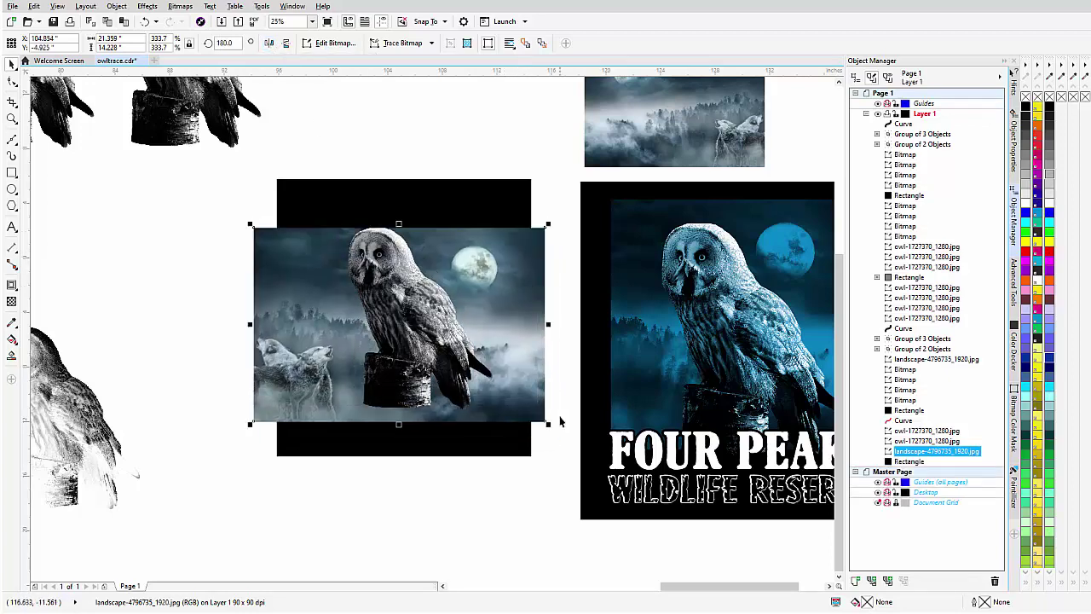
{"action": "left_click_drag", "start_coordinate": [549, 424], "coordinate": [529, 415]}
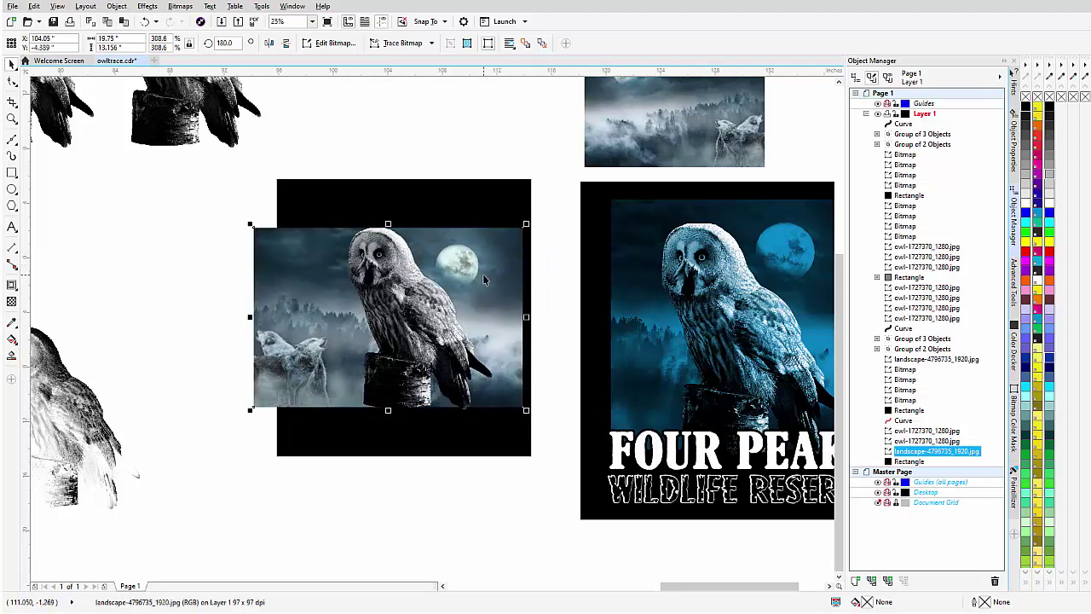
Step: Scale the landscape up to about 395.8% so it fills most of the black rectangle
{"action": "left_click", "coordinate": [483, 270]}
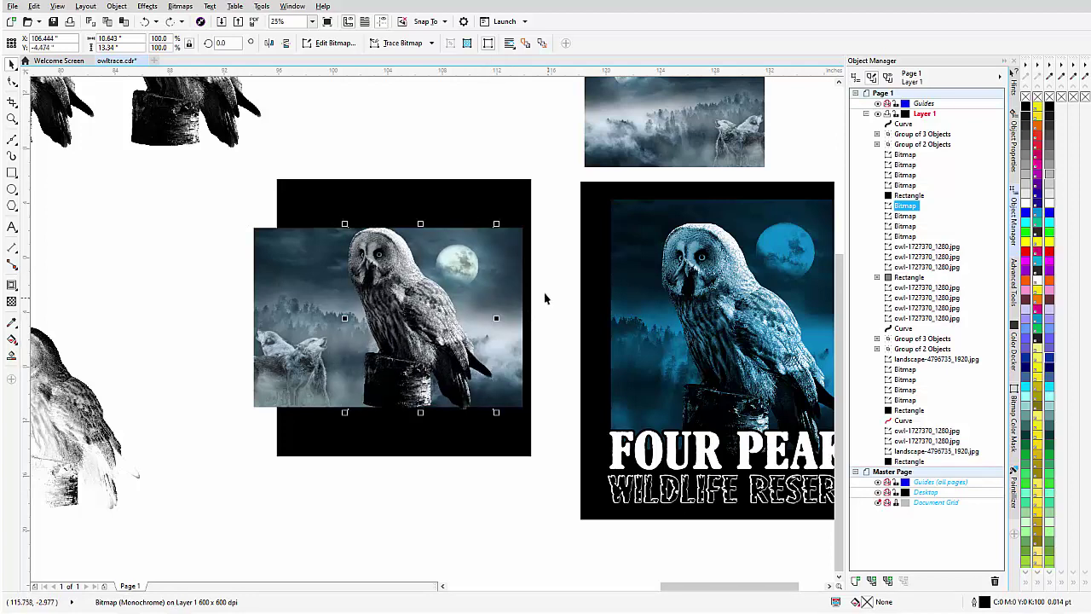
{"action": "left_click", "coordinate": [525, 265]}
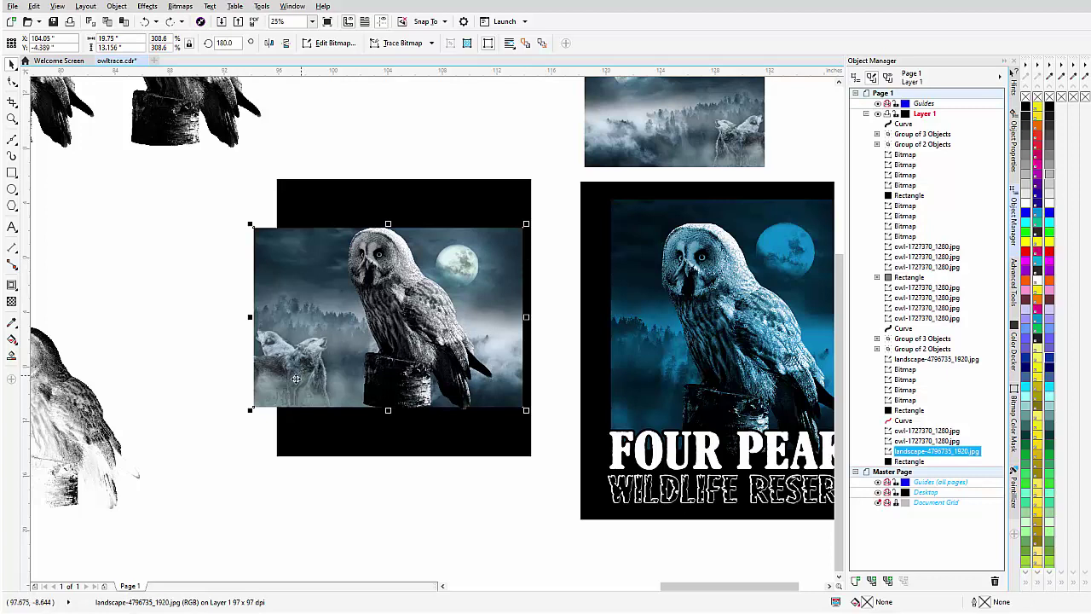
{"action": "left_click_drag", "start_coordinate": [252, 410], "coordinate": [253, 409]}
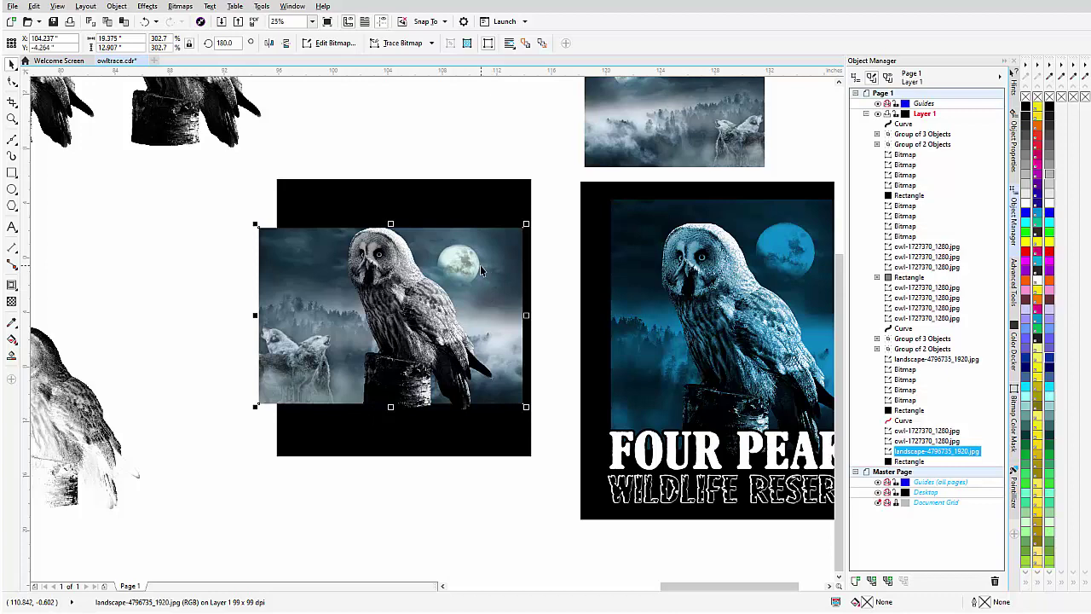
{"action": "left_click_drag", "start_coordinate": [256, 407], "coordinate": [184, 457]}
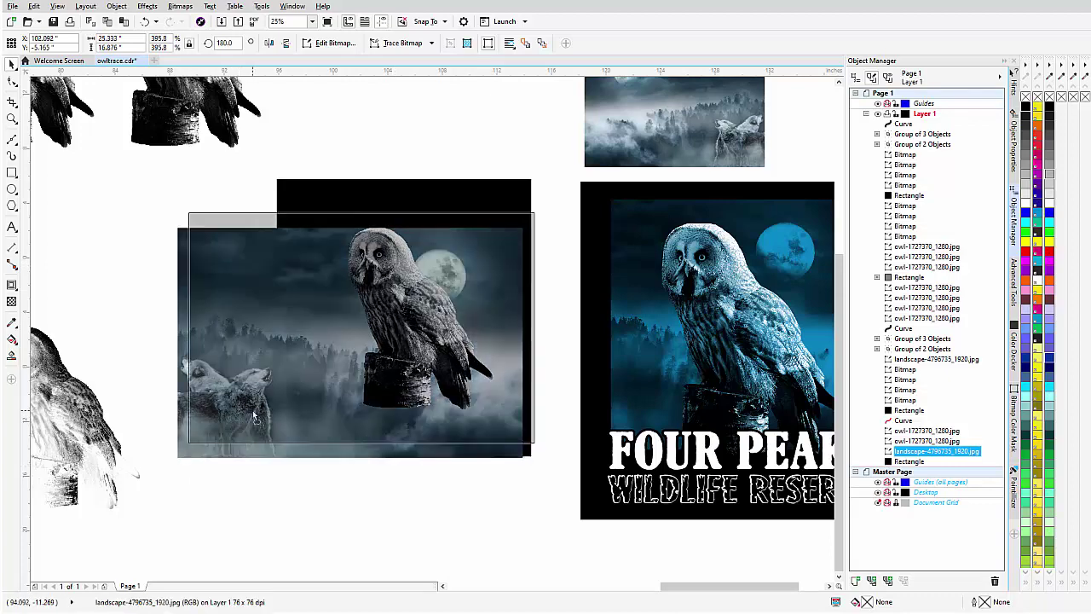
{"action": "left_click_drag", "start_coordinate": [253, 411], "coordinate": [251, 404]}
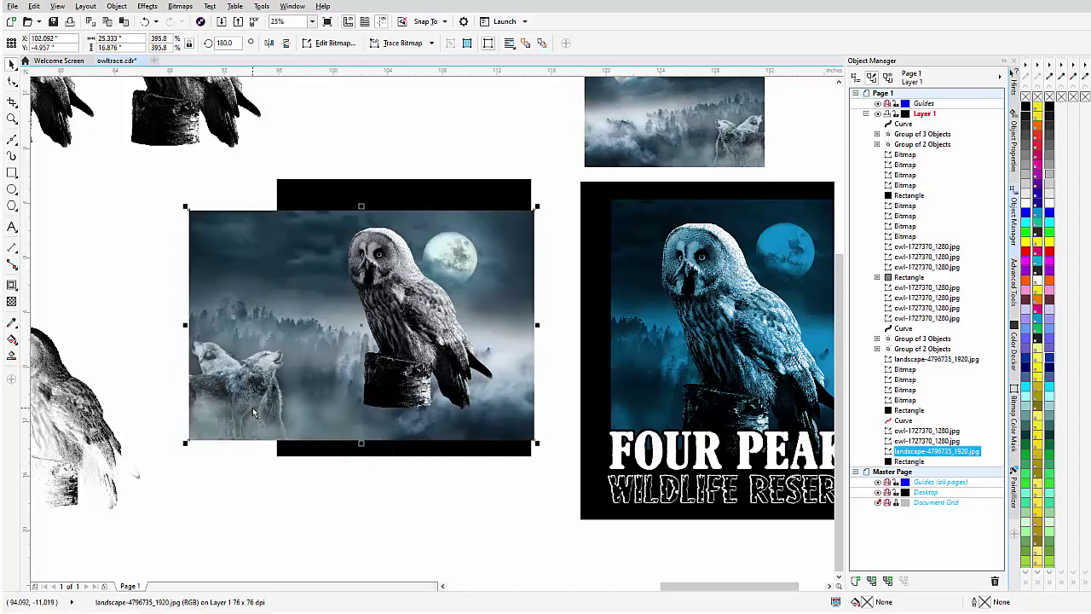
Step: Crop the landscape to a panel around the owl and moon, trimming the top and bottom edges
{"action": "left_click", "coordinate": [12, 102]}
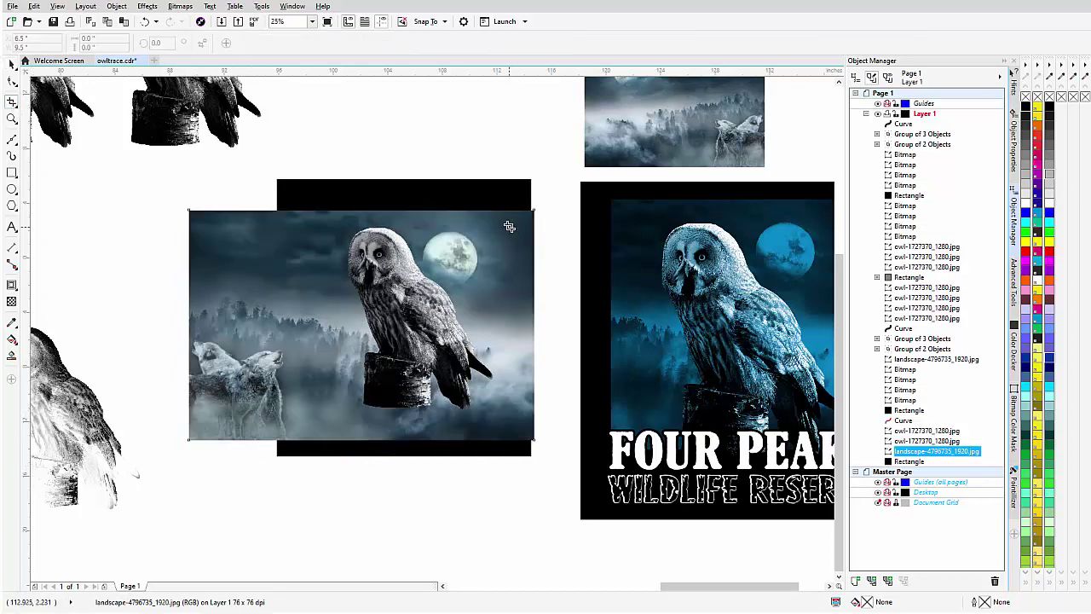
{"action": "left_click_drag", "start_coordinate": [509, 221], "coordinate": [310, 417]}
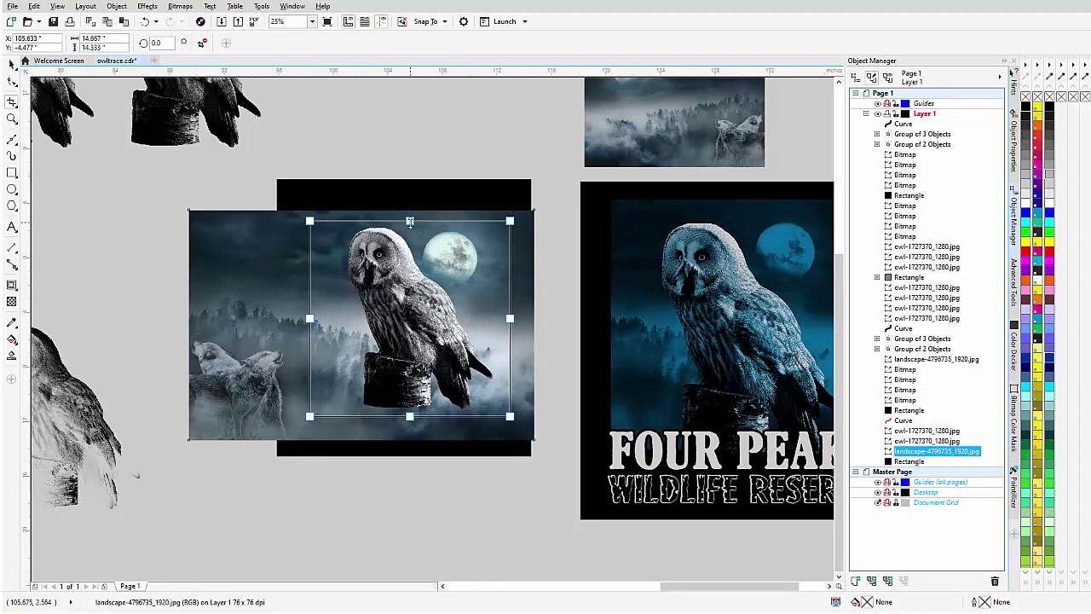
{"action": "left_click_drag", "start_coordinate": [410, 221], "coordinate": [410, 224]}
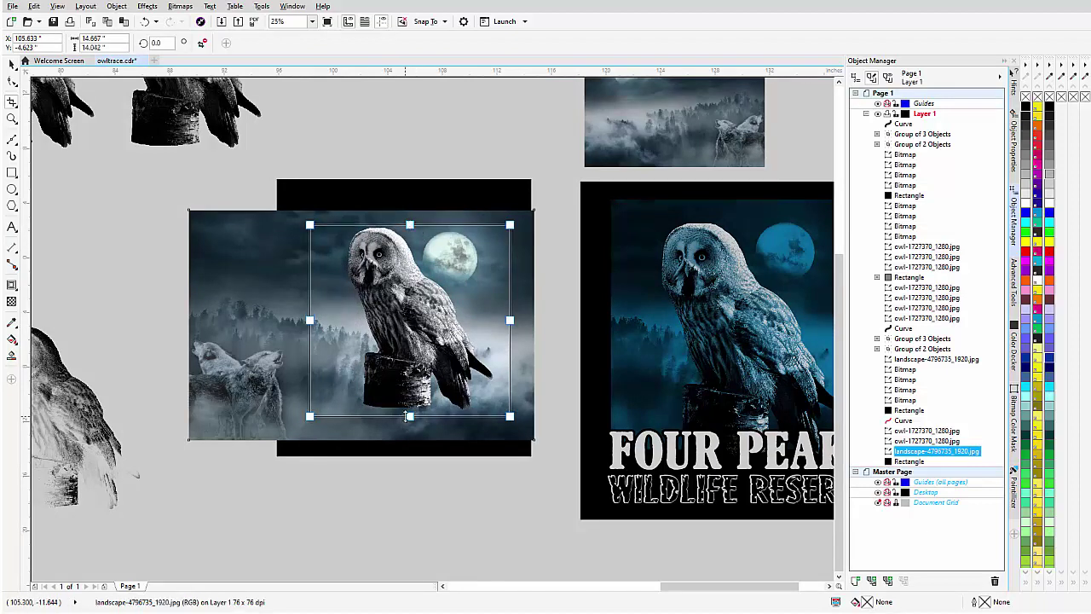
{"action": "left_click_drag", "start_coordinate": [410, 417], "coordinate": [410, 402]}
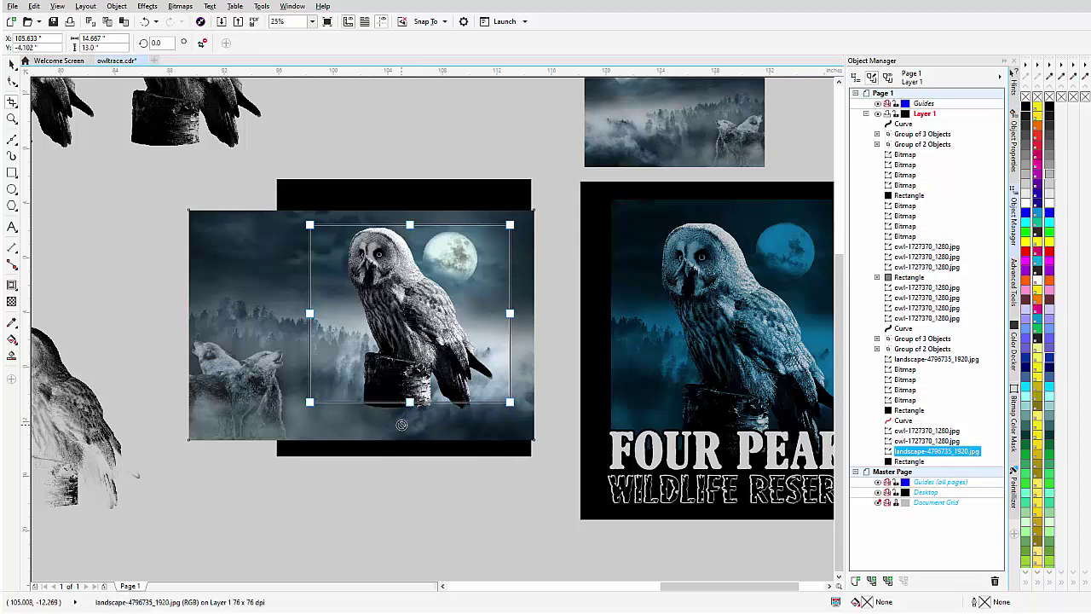
{"action": "double_click", "coordinate": [341, 349]}
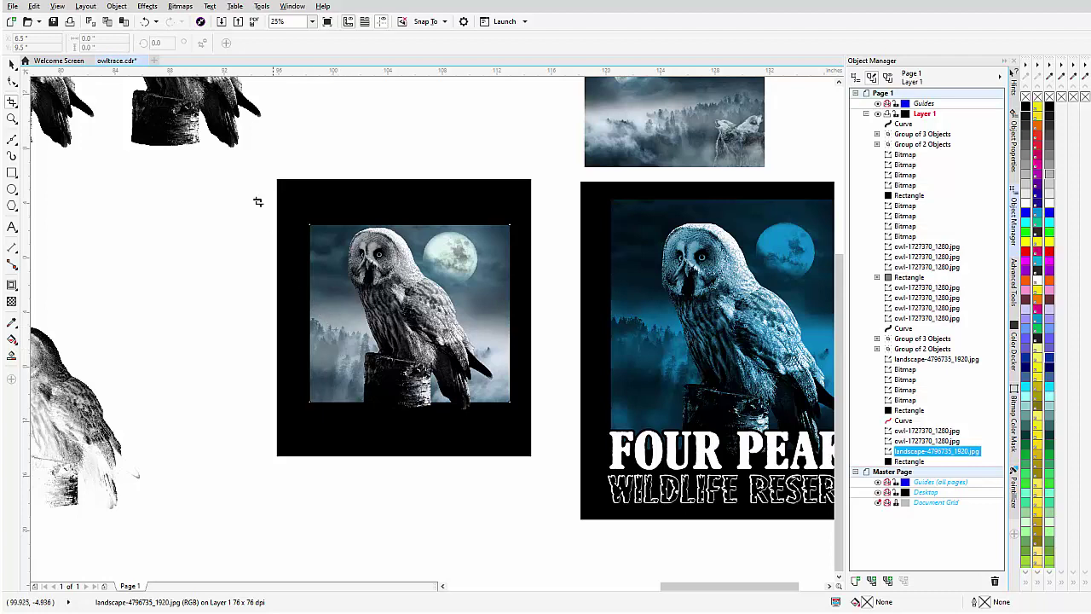
Step: Convert the landscape to 8-bit grayscale
{"action": "left_click", "coordinate": [180, 6]}
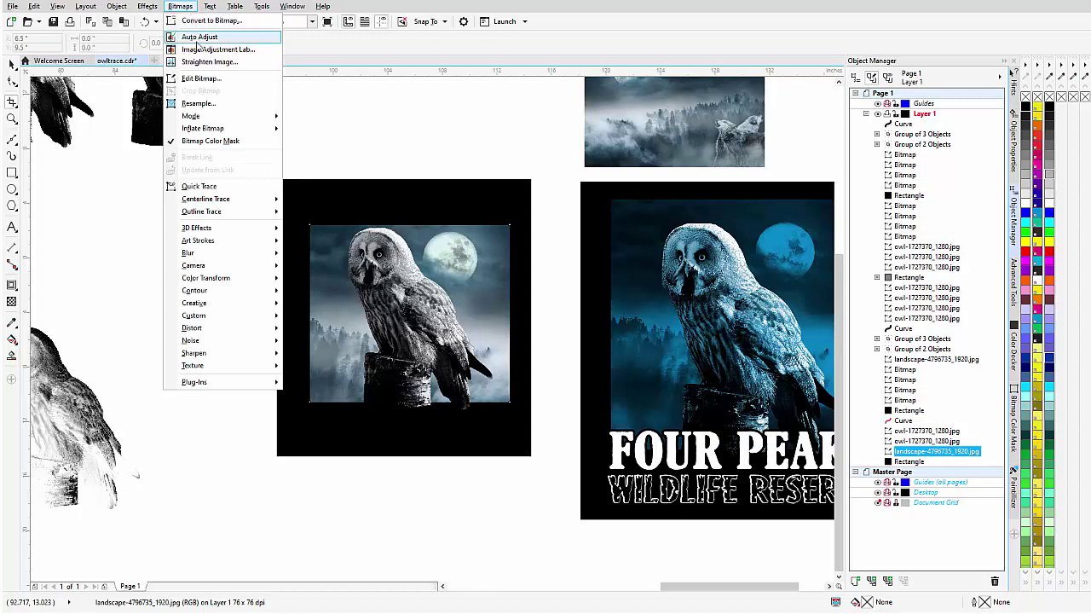
{"action": "mouse_move", "coordinate": [204, 120]}
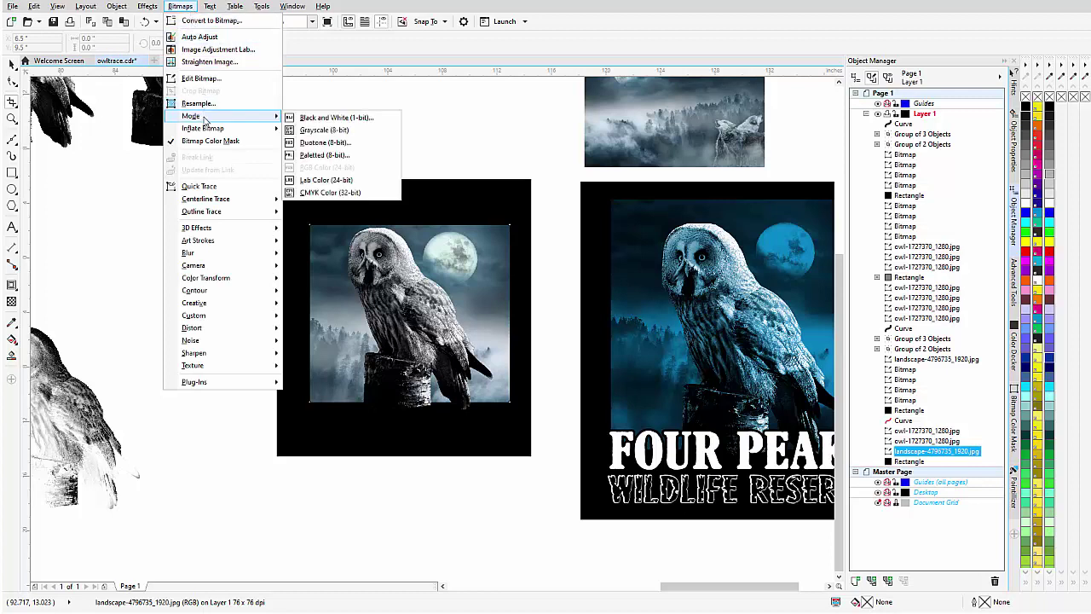
{"action": "left_click", "coordinate": [322, 131]}
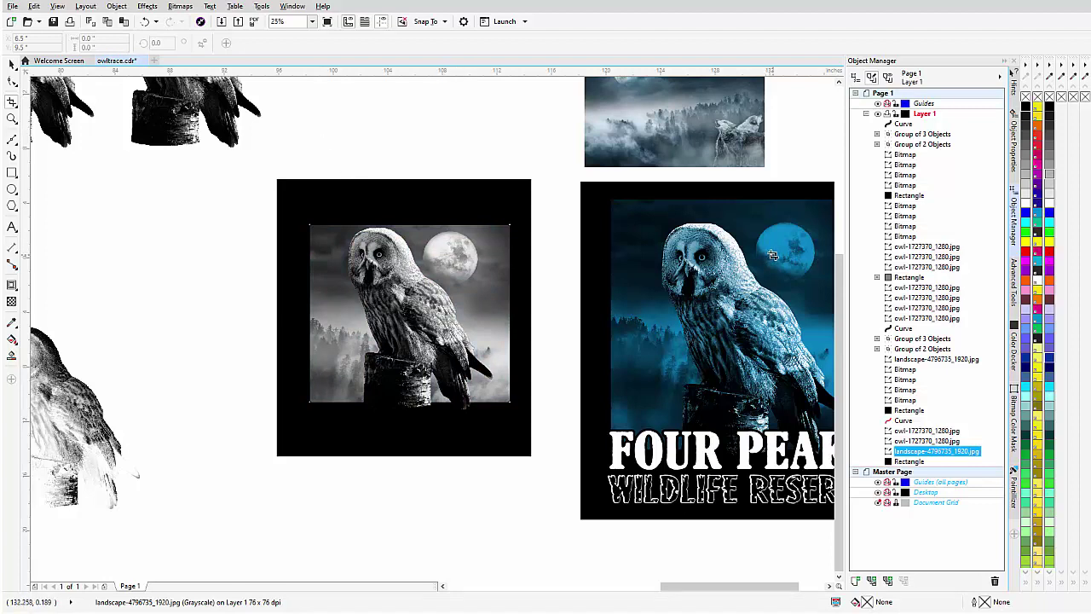
Step: Invert the landscape's colours so the moon turns dark against a pale sky
{"action": "left_click", "coordinate": [146, 6]}
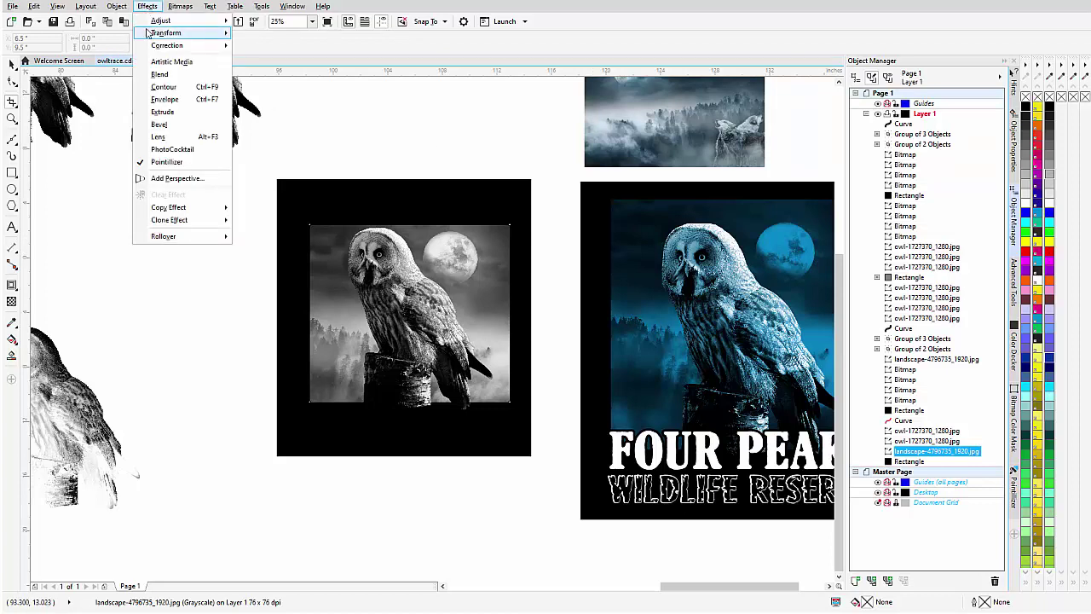
{"action": "mouse_move", "coordinate": [170, 32]}
{"action": "left_click", "coordinate": [260, 46]}
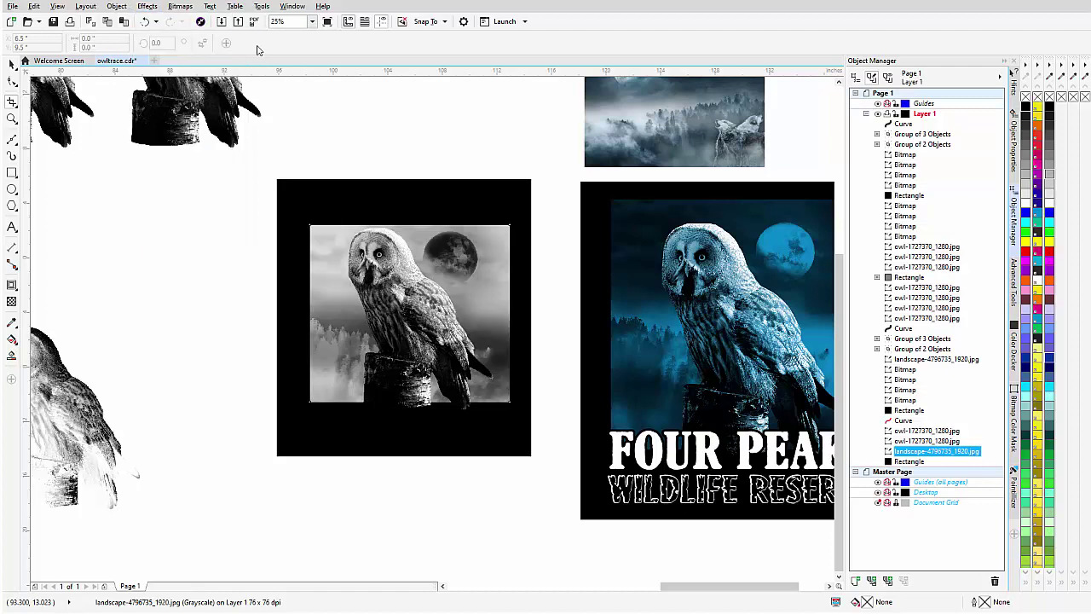
{"action": "left_click", "coordinate": [146, 6]}
Step: Apply a Tone Curve to the landscape, pulling the curve down to darken the midtones
{"action": "mouse_move", "coordinate": [152, 23]}
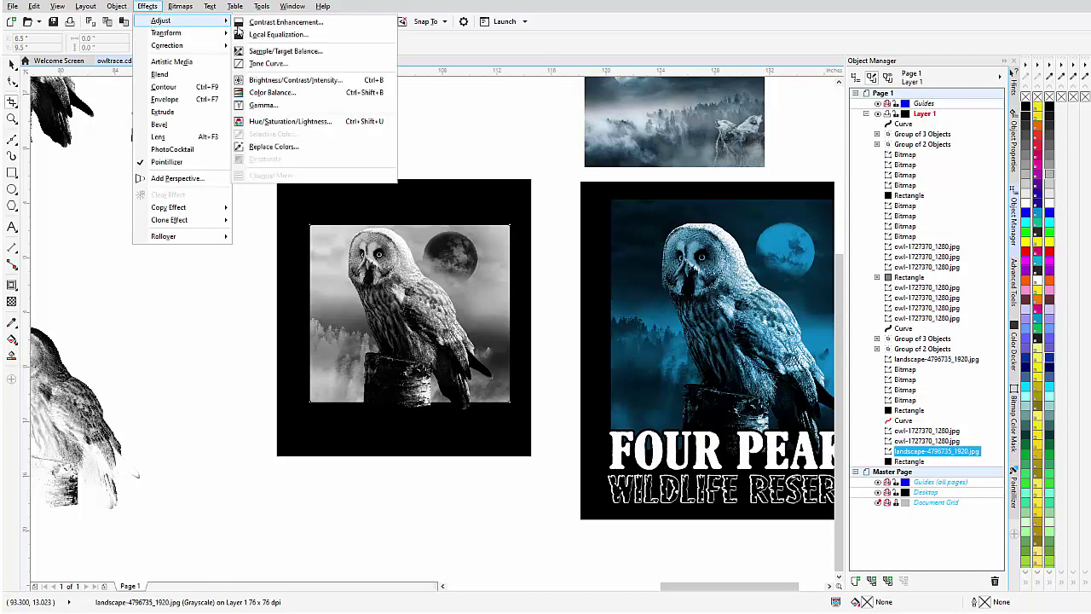
{"action": "left_click", "coordinate": [267, 63]}
{"action": "left_click_drag", "start_coordinate": [508, 175], "coordinate": [707, 177]}
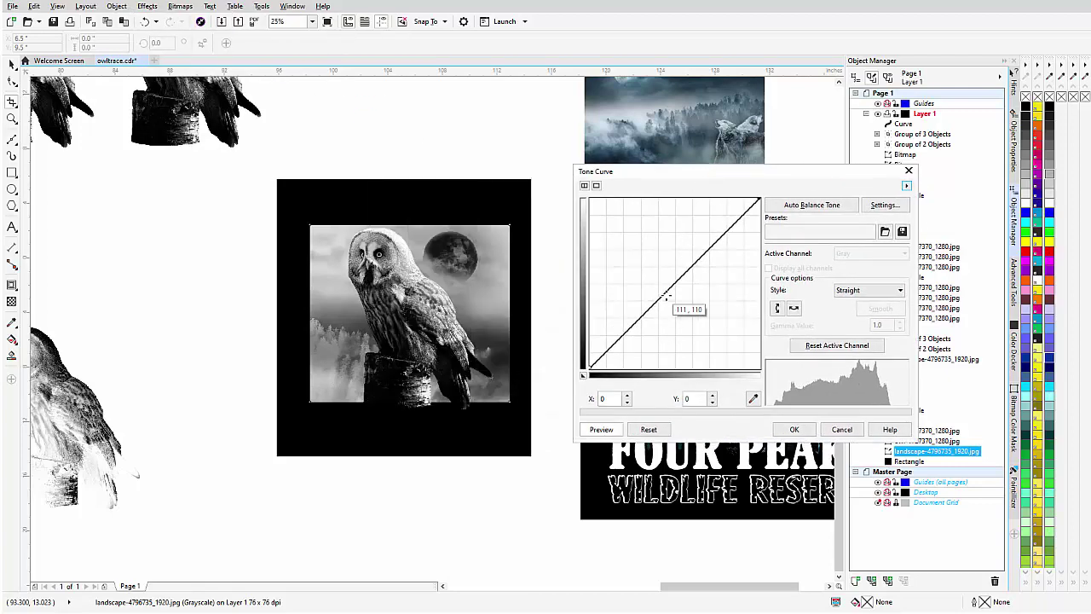
{"action": "left_click_drag", "start_coordinate": [676, 285], "coordinate": [687, 296]}
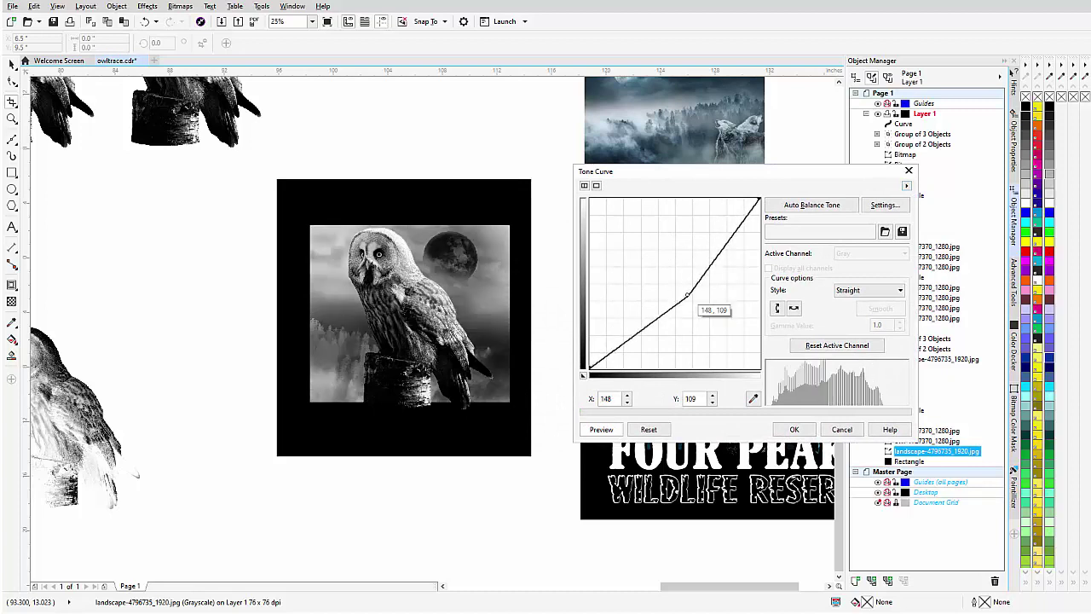
{"action": "left_click_drag", "start_coordinate": [695, 302], "coordinate": [696, 304]}
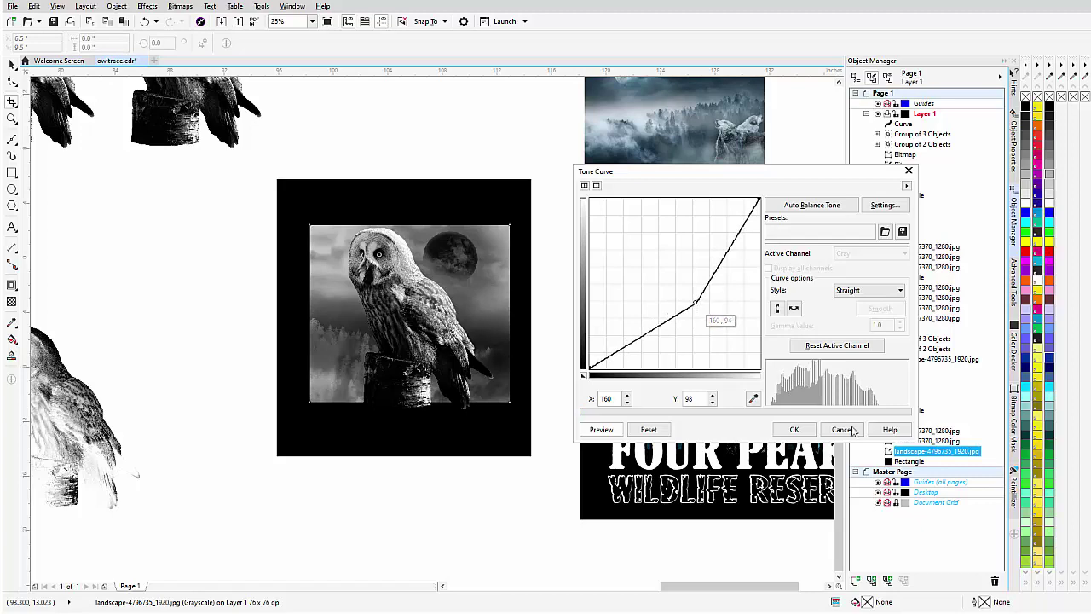
{"action": "left_click", "coordinate": [794, 430]}
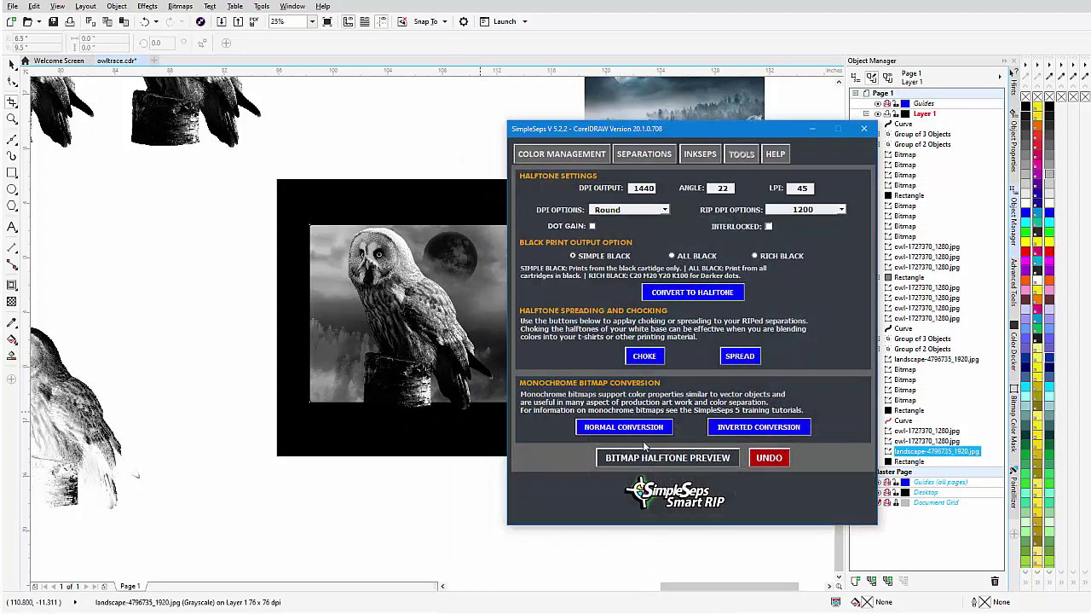
Step: Convert the landscape to a 600 dpi monochrome bitmap and close SimpleSeps
{"action": "left_click", "coordinate": [635, 429]}
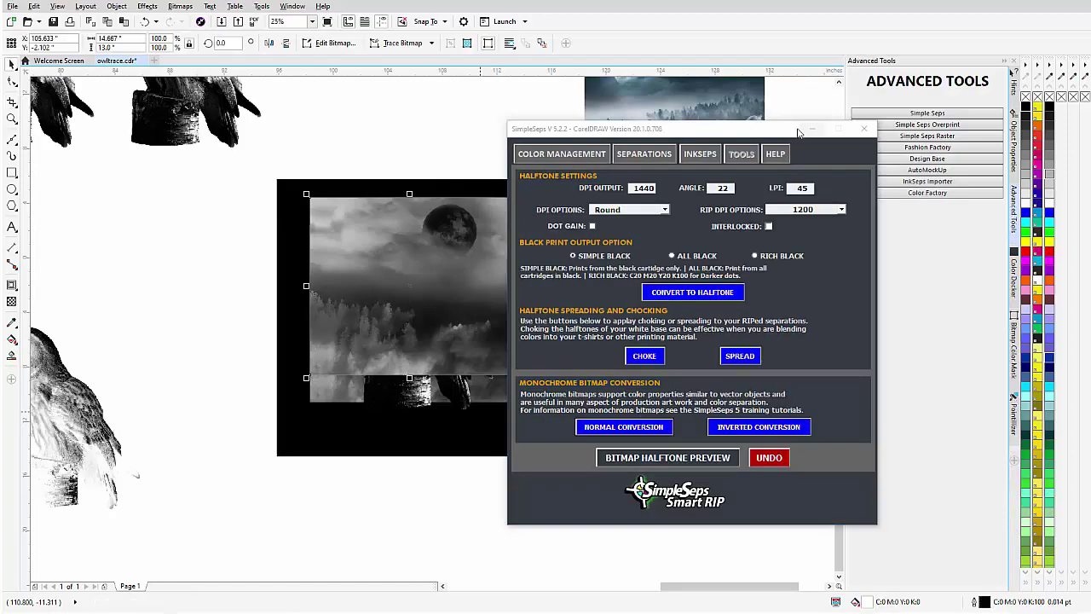
{"action": "left_click", "coordinate": [810, 130]}
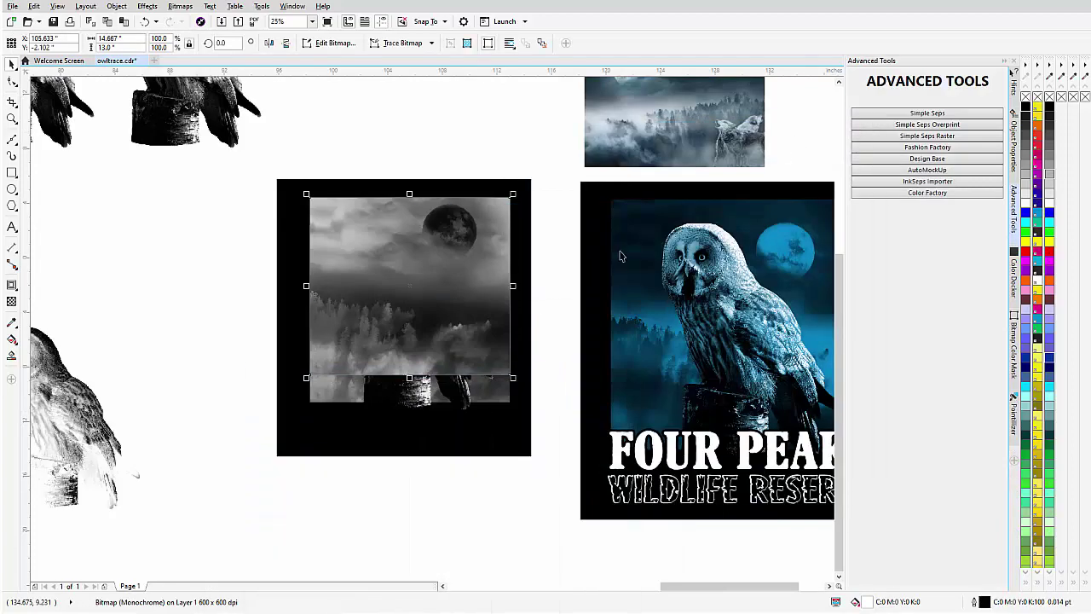
Step: Send the monochrome landscape back one behind the owl and shift it lower inside the rectangle
{"action": "left_click", "coordinate": [321, 400]}
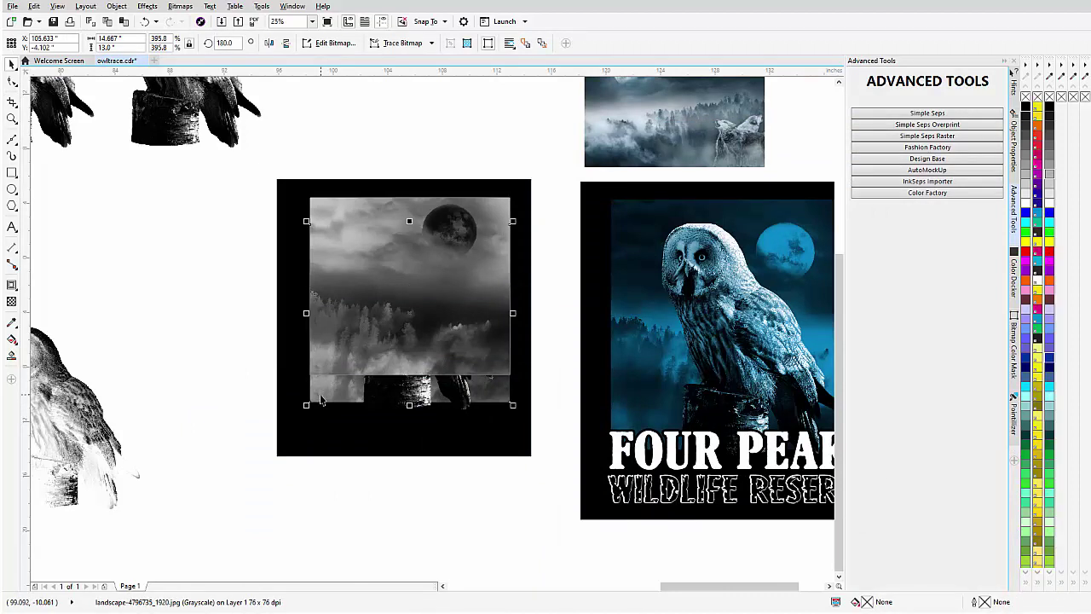
{"action": "key", "text": "Escape"}
{"action": "right_click", "coordinate": [319, 344]}
{"action": "mouse_move", "coordinate": [358, 551]}
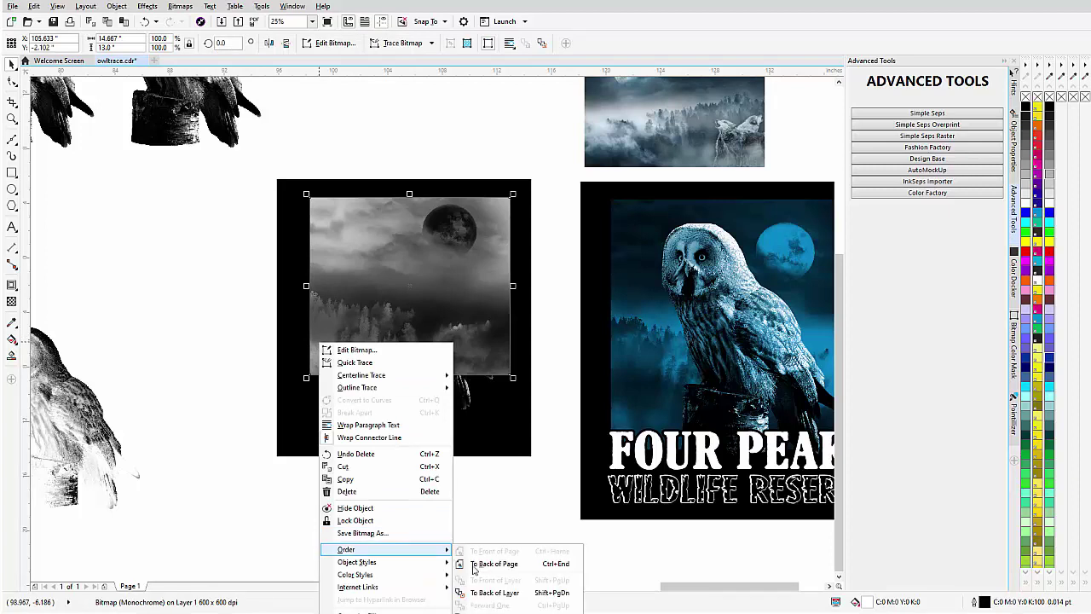
{"action": "key", "text": "Escape"}
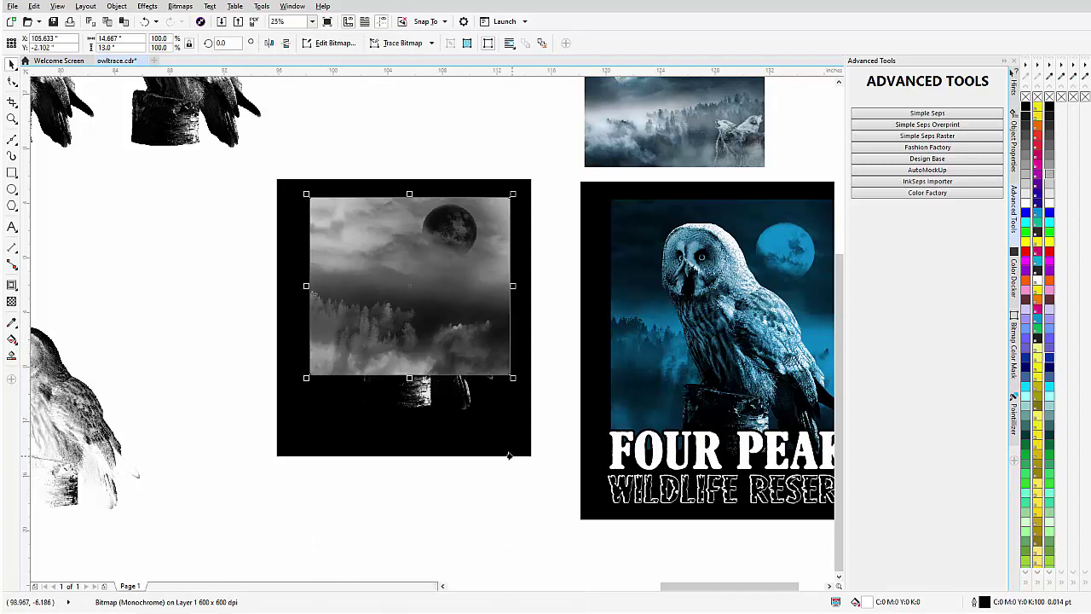
{"action": "key", "text": "ctrl+Page_Down"}
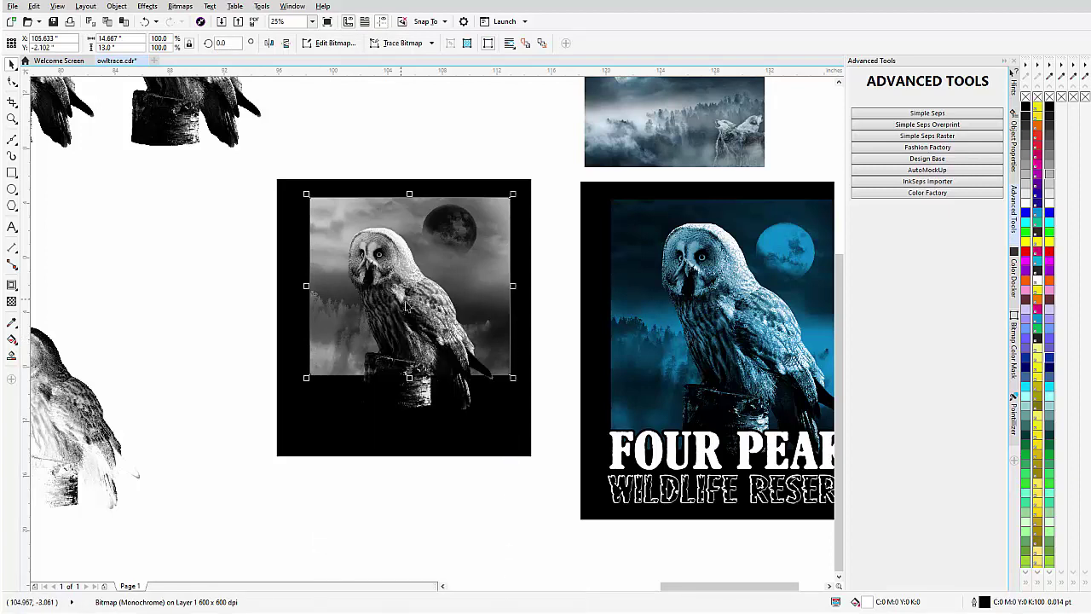
{"action": "left_click_drag", "start_coordinate": [411, 299], "coordinate": [415, 328]}
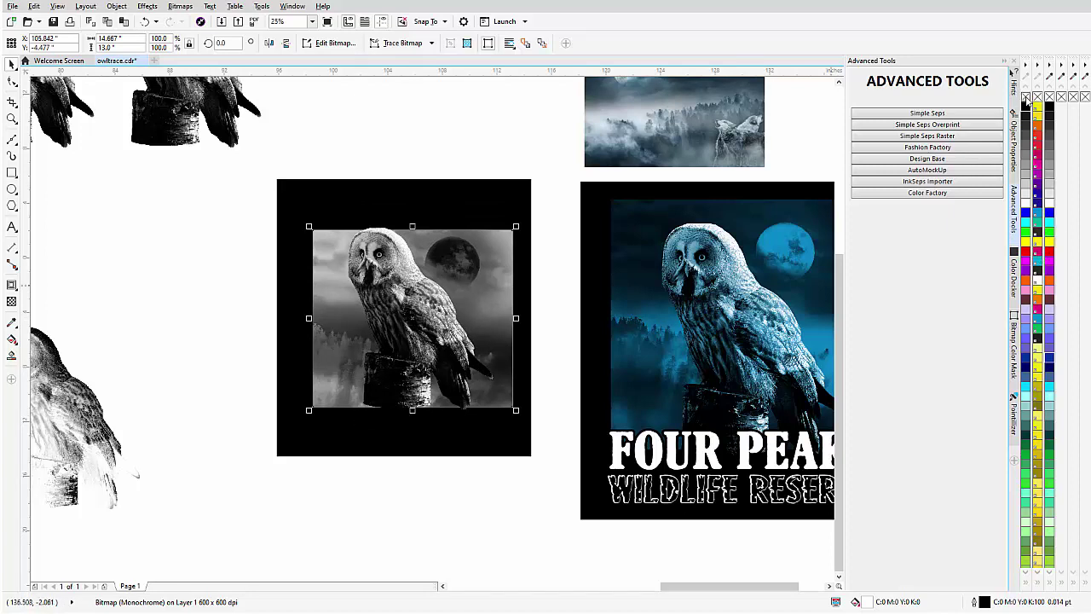
Step: Make the landscape's background transparent, tint it Sky Blue (#00CCFF), and float the colour palette
{"action": "left_click", "coordinate": [1027, 98]}
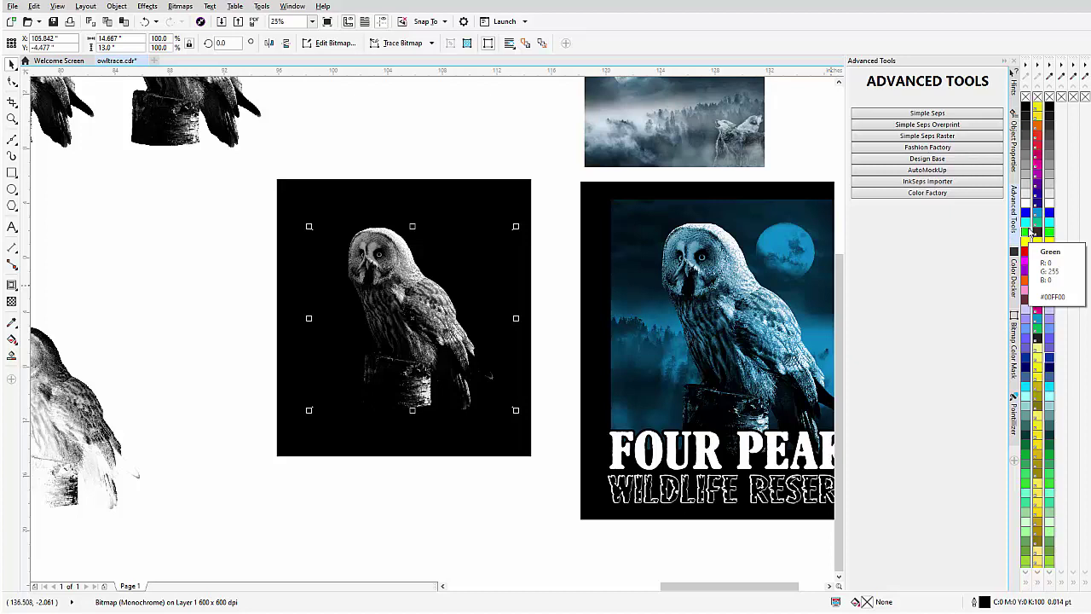
{"action": "left_click", "coordinate": [1027, 389]}
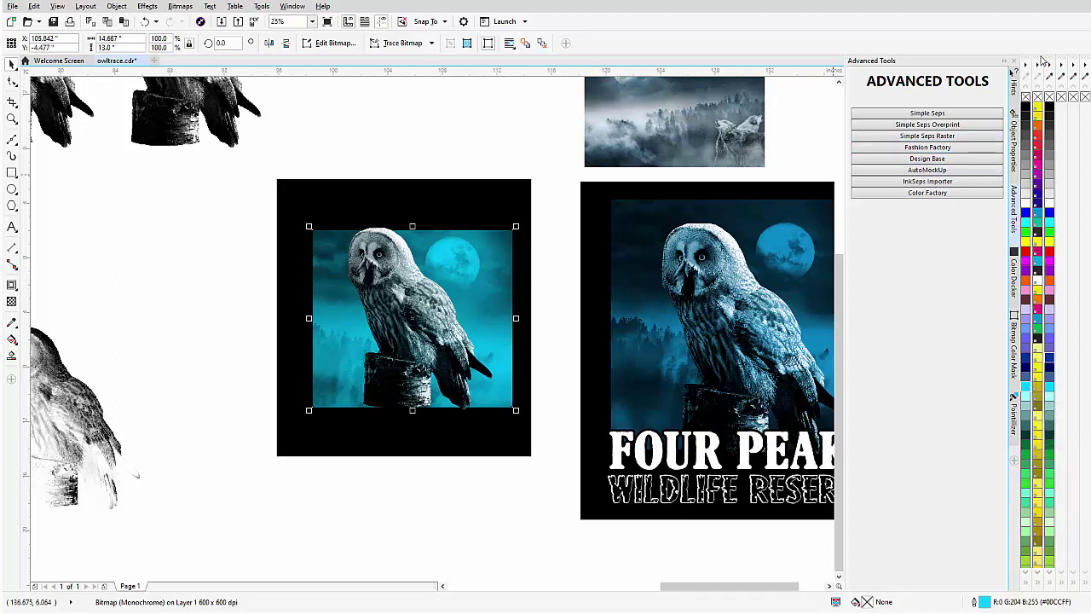
{"action": "left_click_drag", "start_coordinate": [1036, 59], "coordinate": [564, 92]}
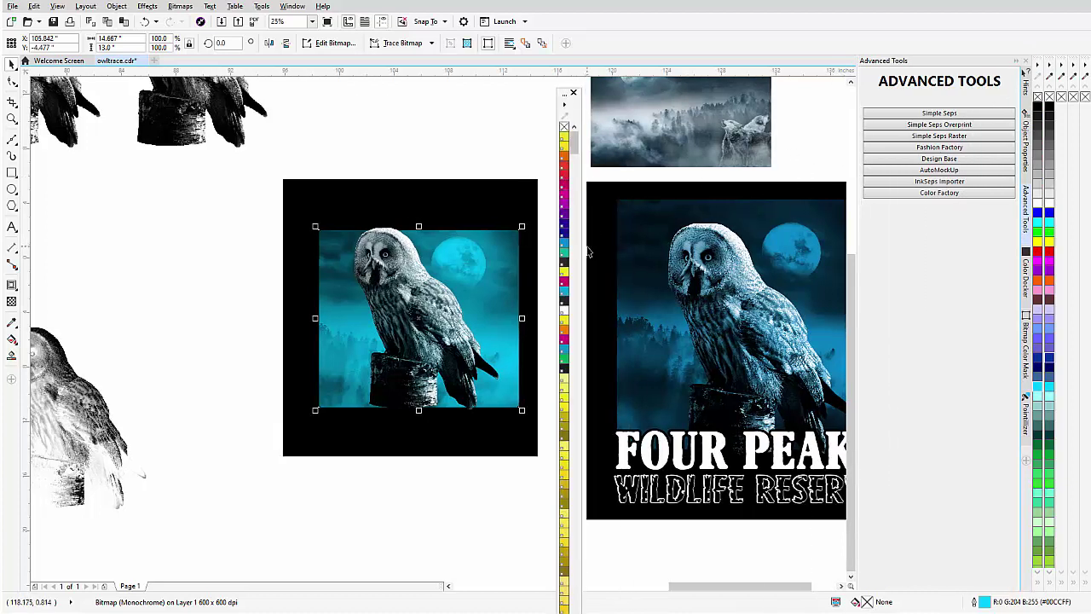
Step: Enlarge the floating palette to show PANTONE solid coated swatches and tint the landscape PANTONE 2925 C
{"action": "left_click_drag", "start_coordinate": [580, 247], "coordinate": [827, 224]}
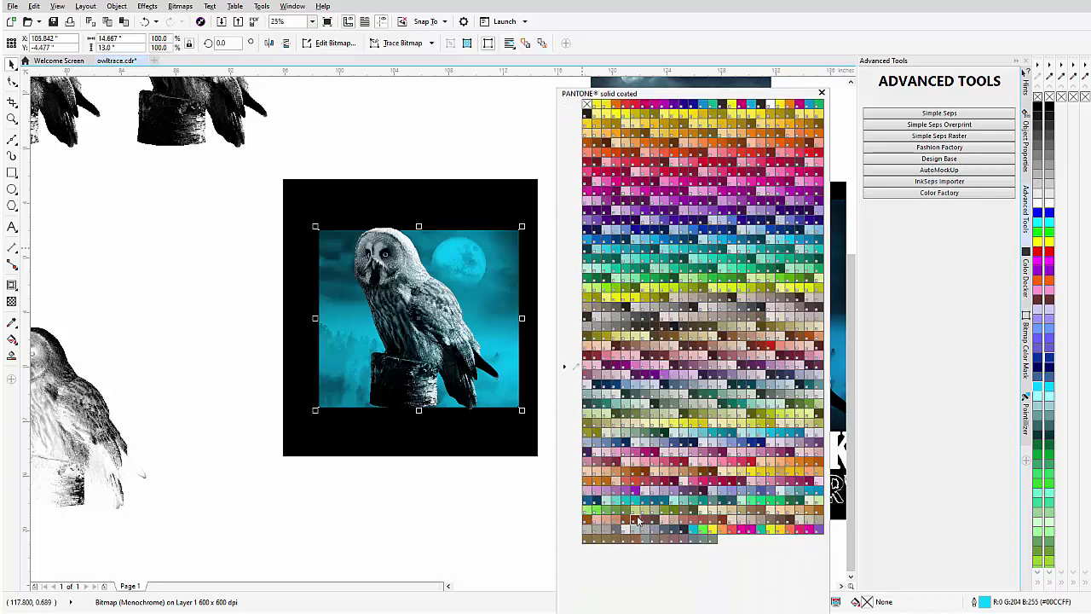
{"action": "left_click_drag", "start_coordinate": [700, 591], "coordinate": [714, 432]}
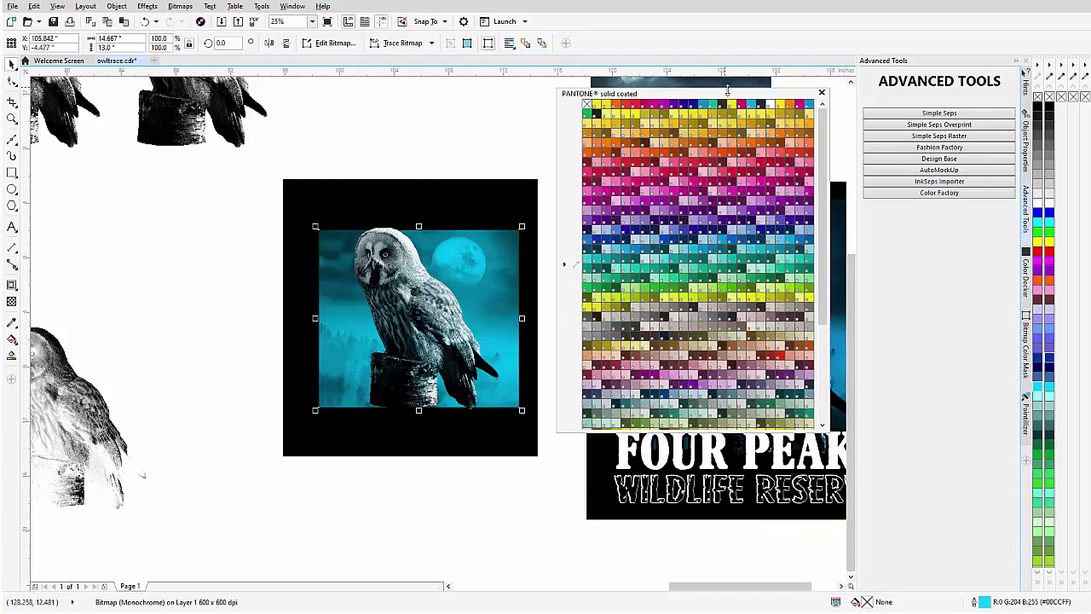
{"action": "left_click_drag", "start_coordinate": [715, 94], "coordinate": [166, 198]}
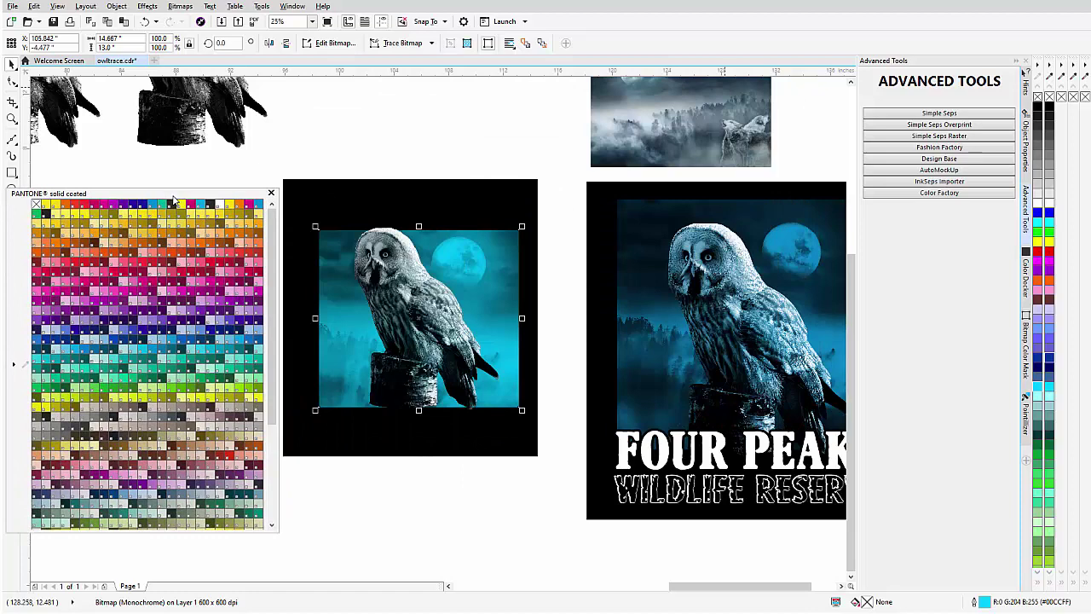
{"action": "left_click", "coordinate": [171, 344]}
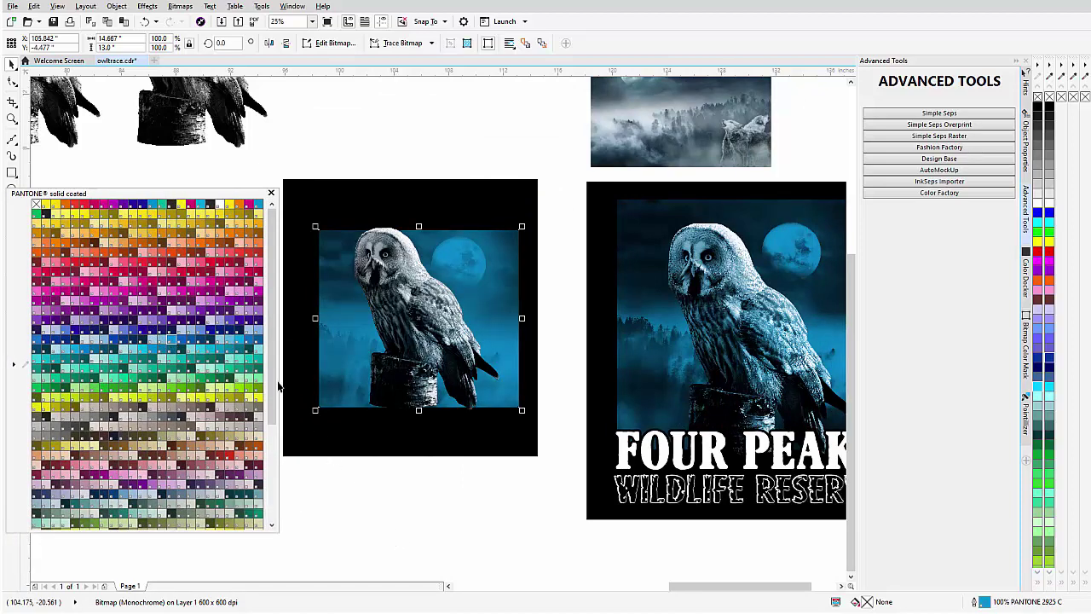
{"action": "left_click", "coordinate": [179, 339]}
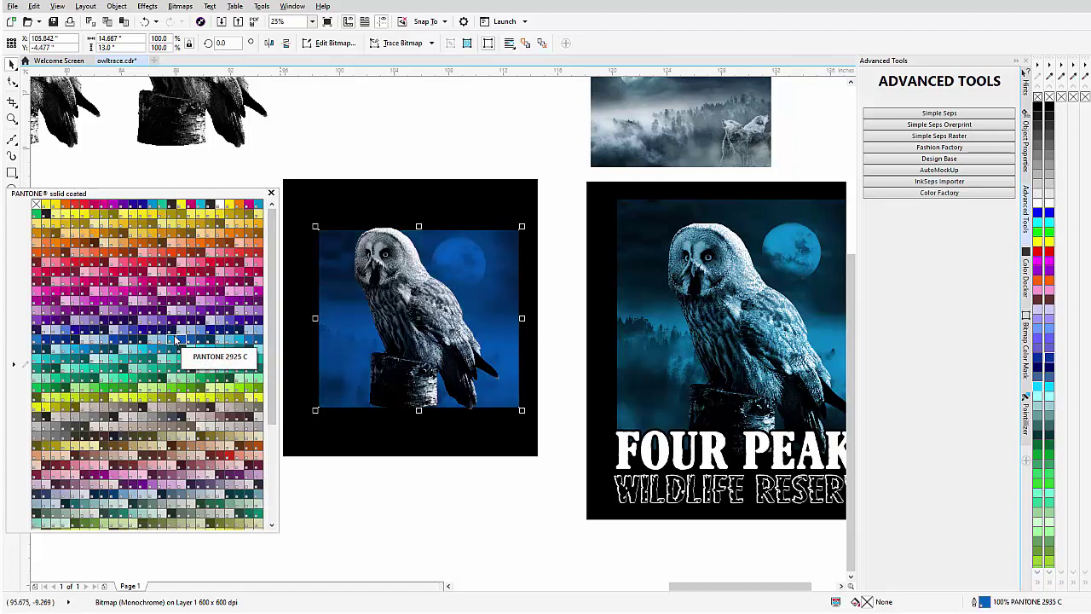
{"action": "left_click", "coordinate": [172, 339]}
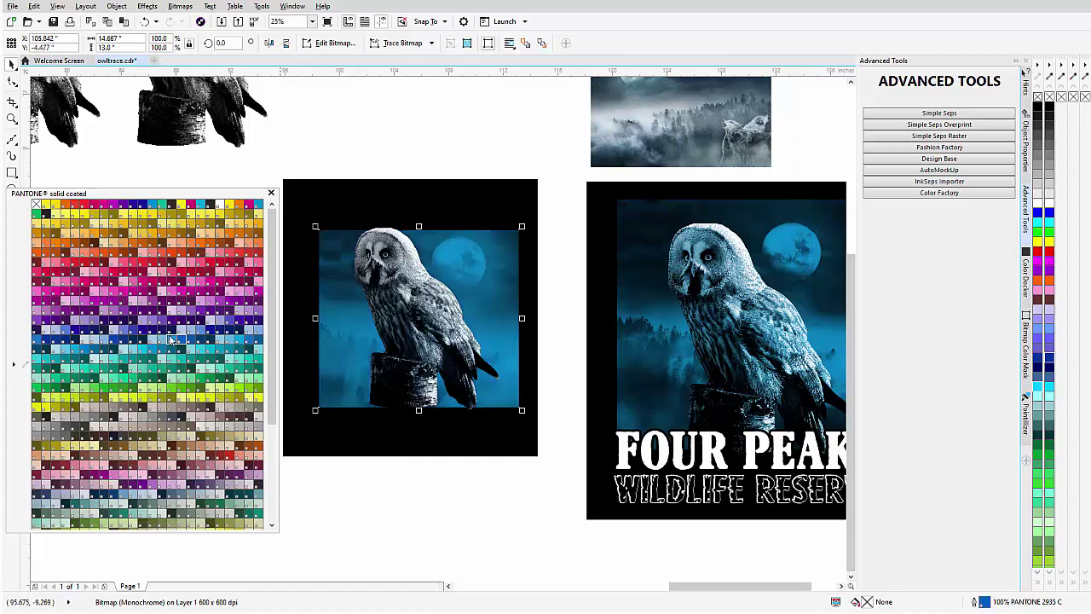
{"action": "left_click", "coordinate": [415, 308]}
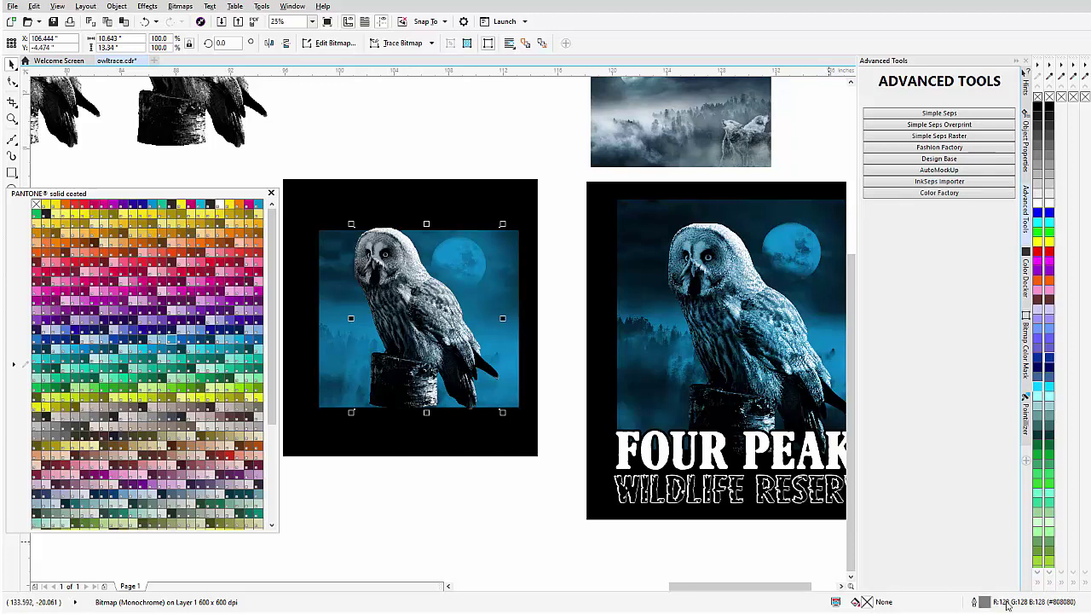
{"action": "left_click", "coordinate": [169, 342]}
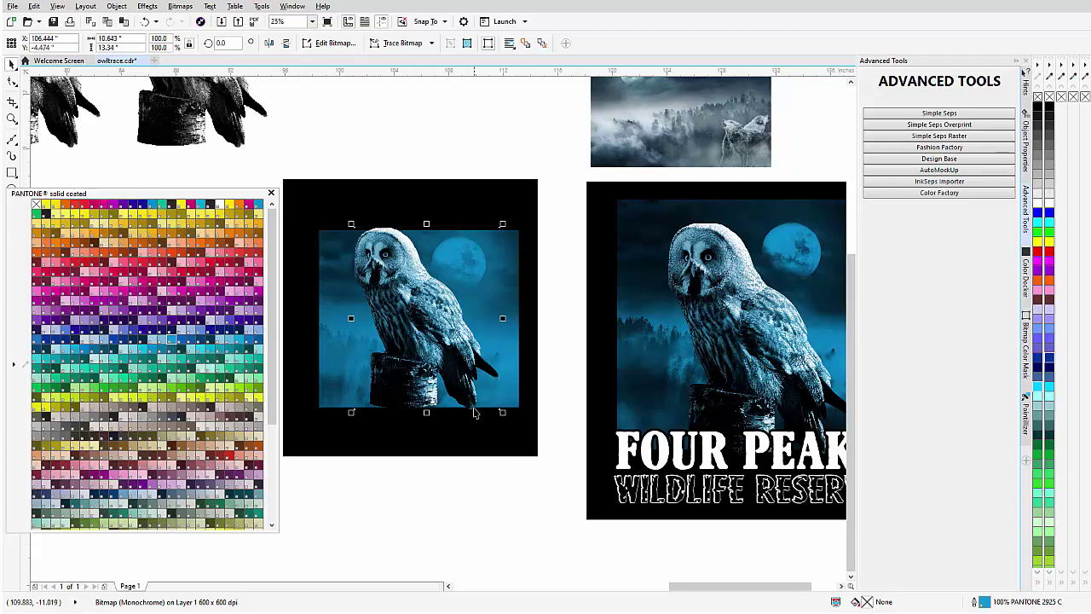
Step: Shorten the landscape bitmap slightly from the bottom and zoom out to see both designs
{"action": "left_click", "coordinate": [539, 384]}
{"action": "left_click", "coordinate": [472, 405]}
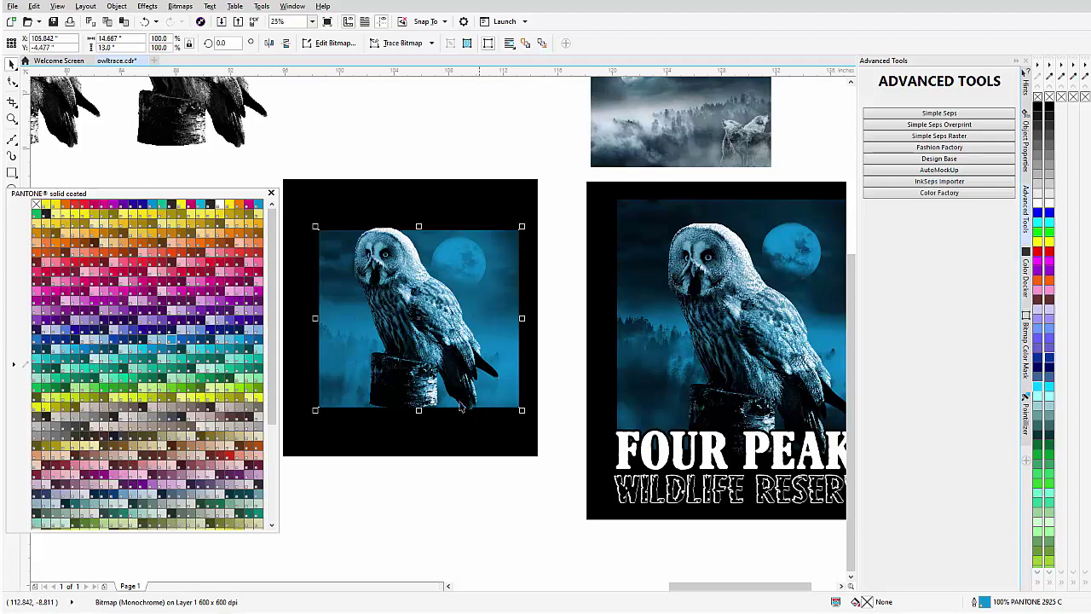
{"action": "left_click_drag", "start_coordinate": [419, 411], "coordinate": [418, 406]}
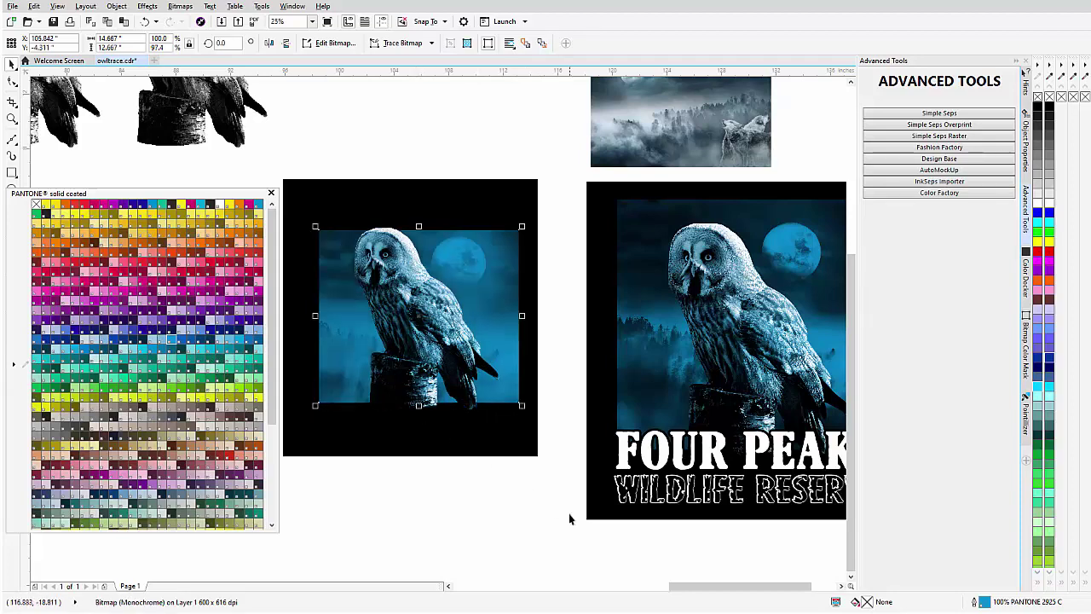
{"action": "key", "text": "F3"}
Step: Copy the FOUR PEAKS / WILDLIFE RESERVE text under the left owl and stretch the black rectangle to frame it
{"action": "left_click_drag", "start_coordinate": [613, 279], "coordinate": [452, 358]}
{"action": "left_click_drag", "start_coordinate": [534, 310], "coordinate": [421, 306]}
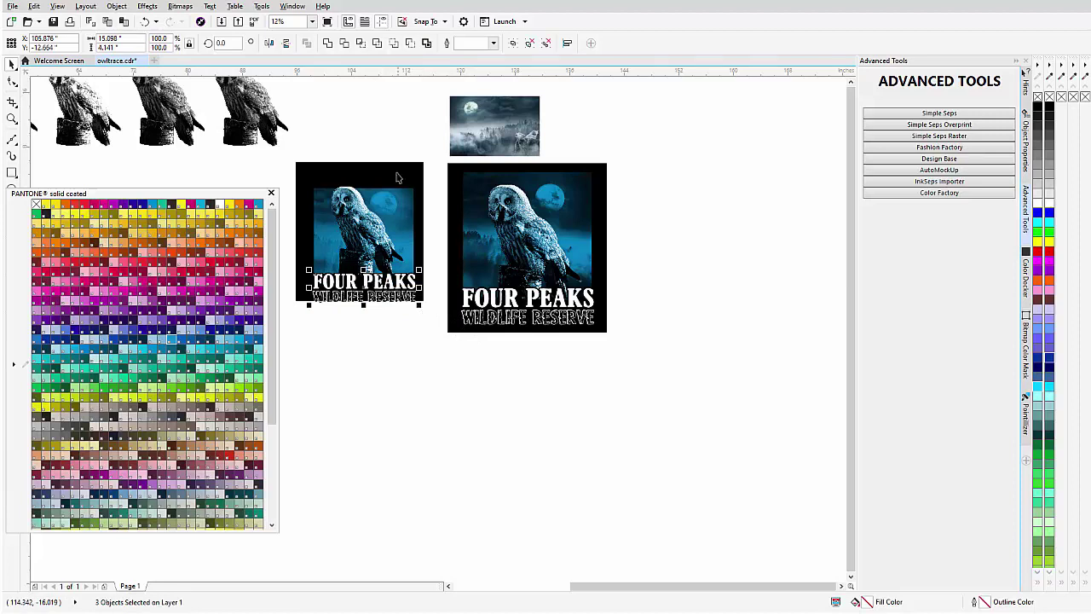
{"action": "left_click", "coordinate": [364, 269]}
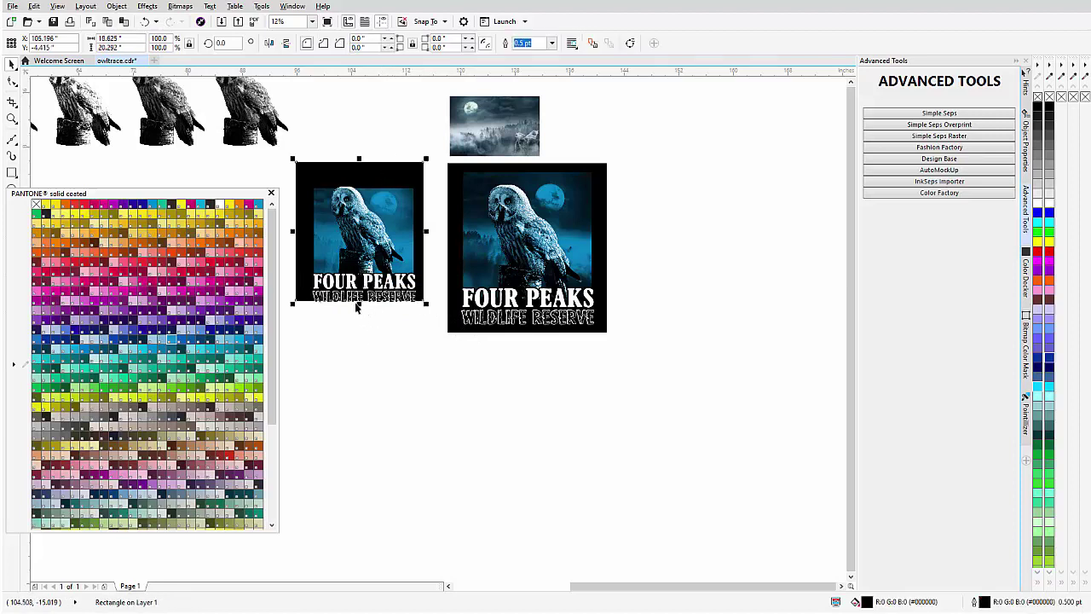
{"action": "left_click_drag", "start_coordinate": [358, 304], "coordinate": [361, 325]}
{"action": "left_click_drag", "start_coordinate": [426, 241], "coordinate": [433, 241]}
{"action": "scroll", "coordinate": [439, 328], "scroll_direction": "up", "scroll_amount": 2}
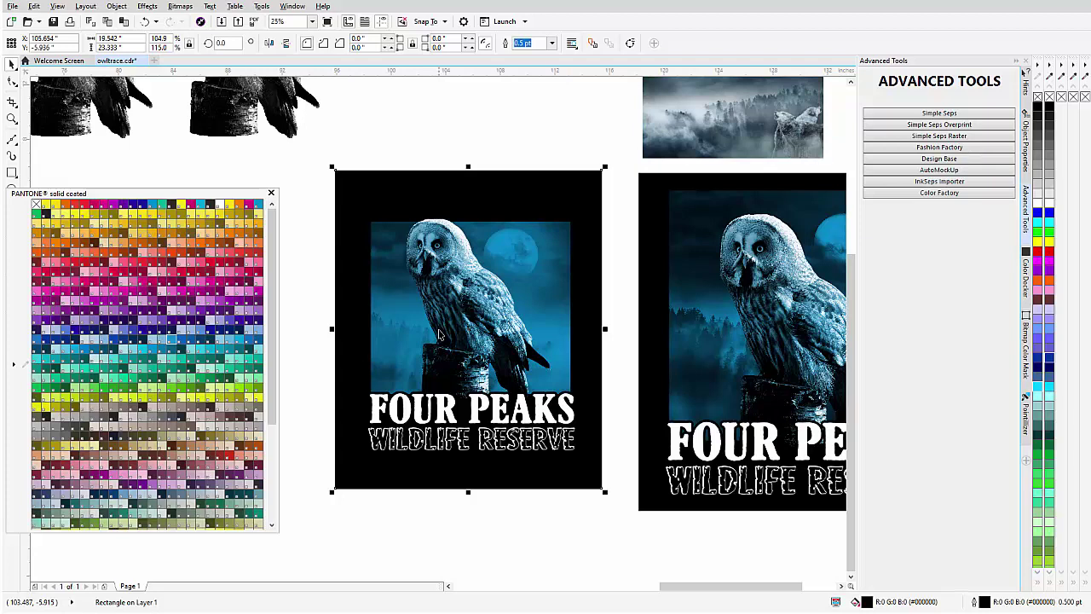
Step: Try PANTONE 307 C and 3015 C on the landscape bitmap, settling on PANTONE 290 C
{"action": "left_click", "coordinate": [468, 294]}
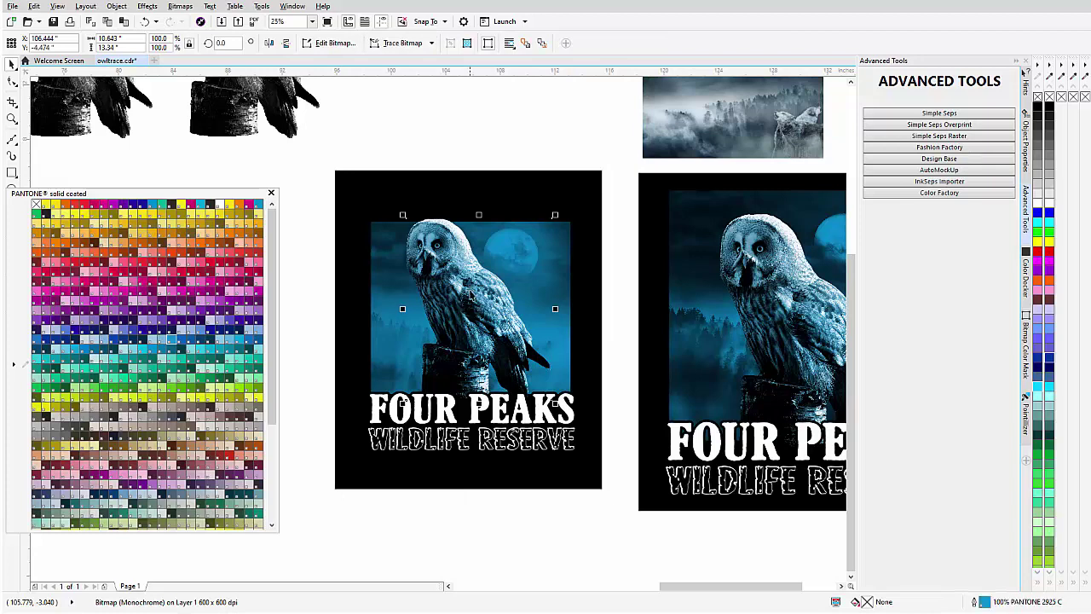
{"action": "left_click", "coordinate": [162, 354]}
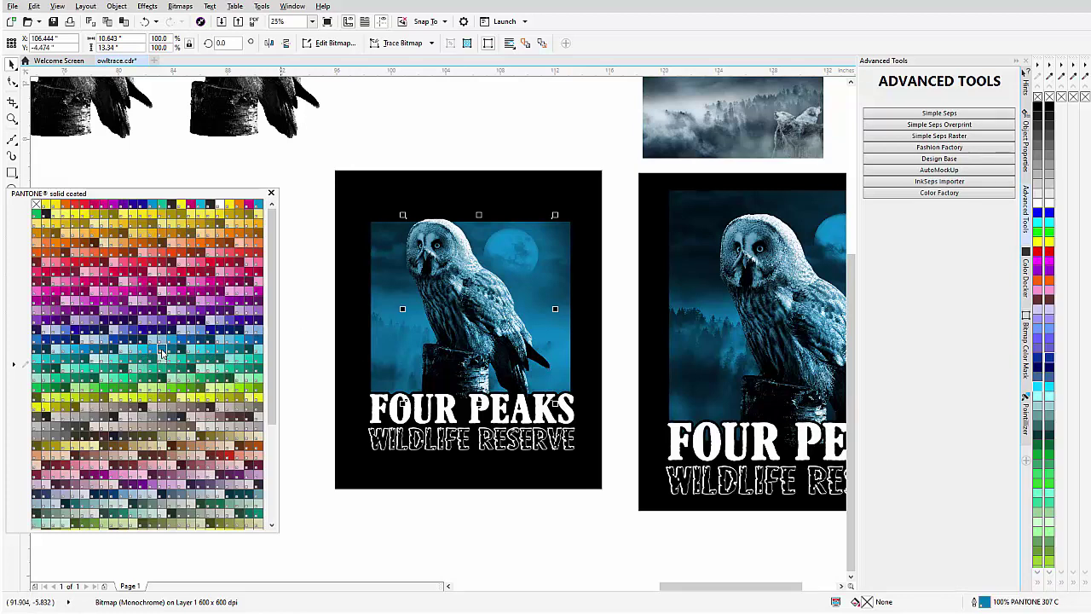
{"action": "left_click", "coordinate": [96, 352]}
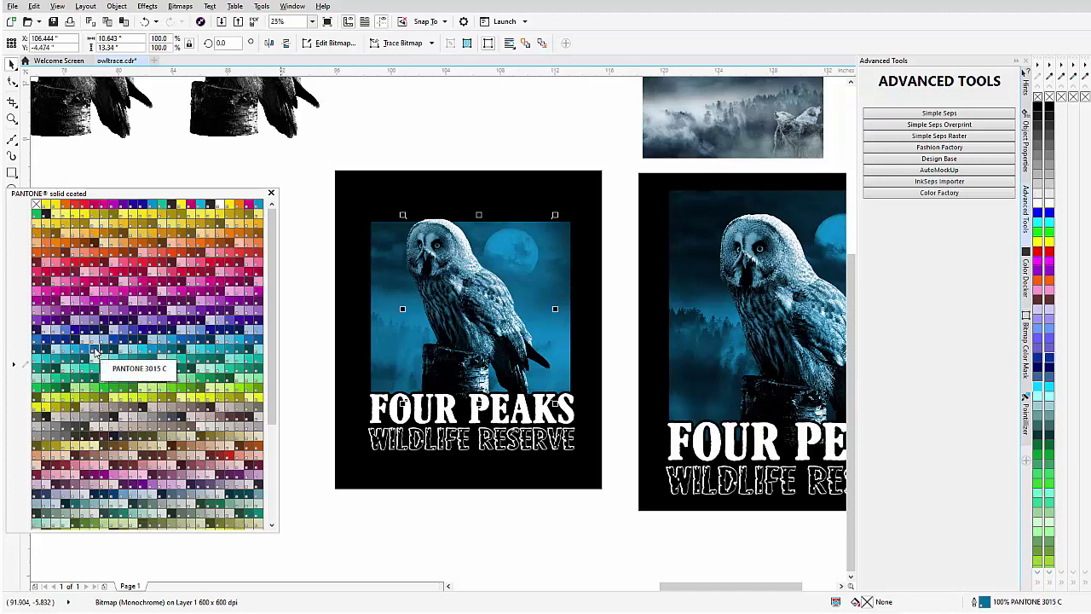
{"action": "left_click", "coordinate": [85, 341]}
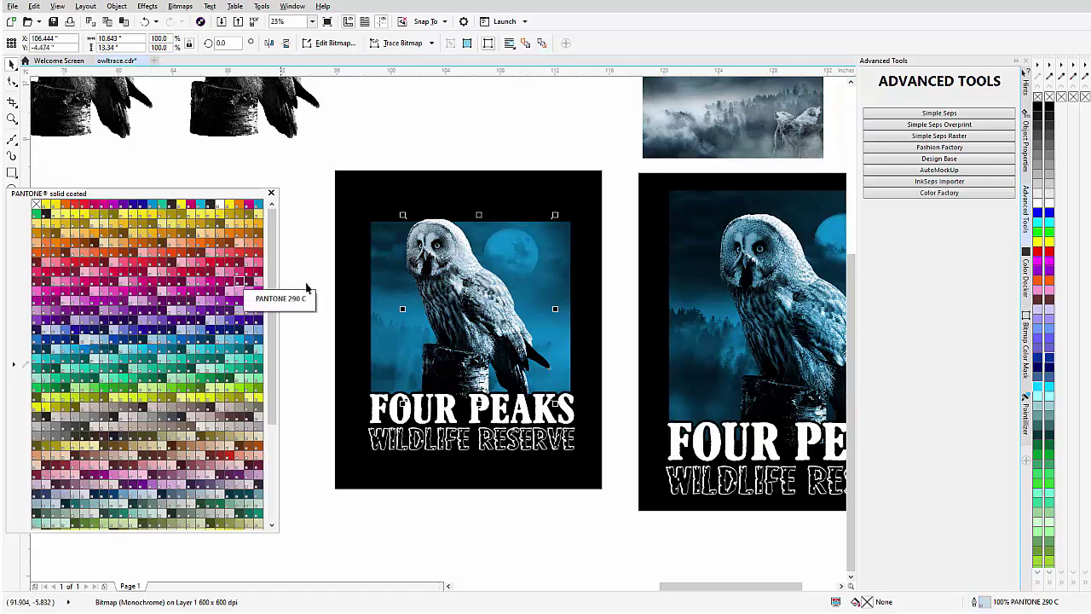
{"action": "left_click", "coordinate": [312, 311]}
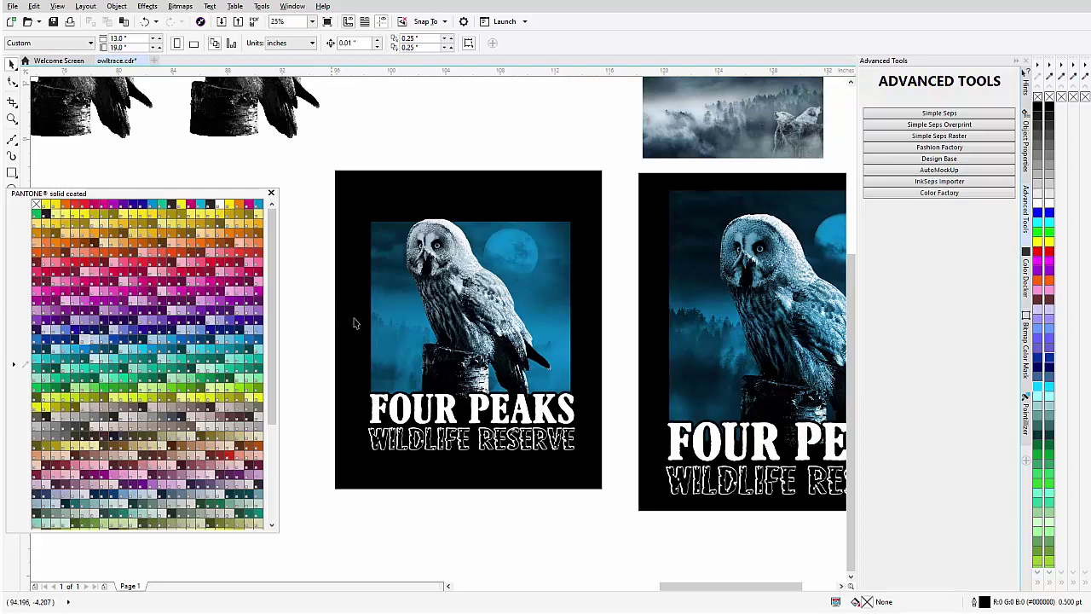
{"action": "scroll", "coordinate": [311, 306], "scroll_direction": "down", "scroll_amount": 1}
{"action": "scroll", "coordinate": [527, 280], "scroll_direction": "up", "scroll_amount": 2}
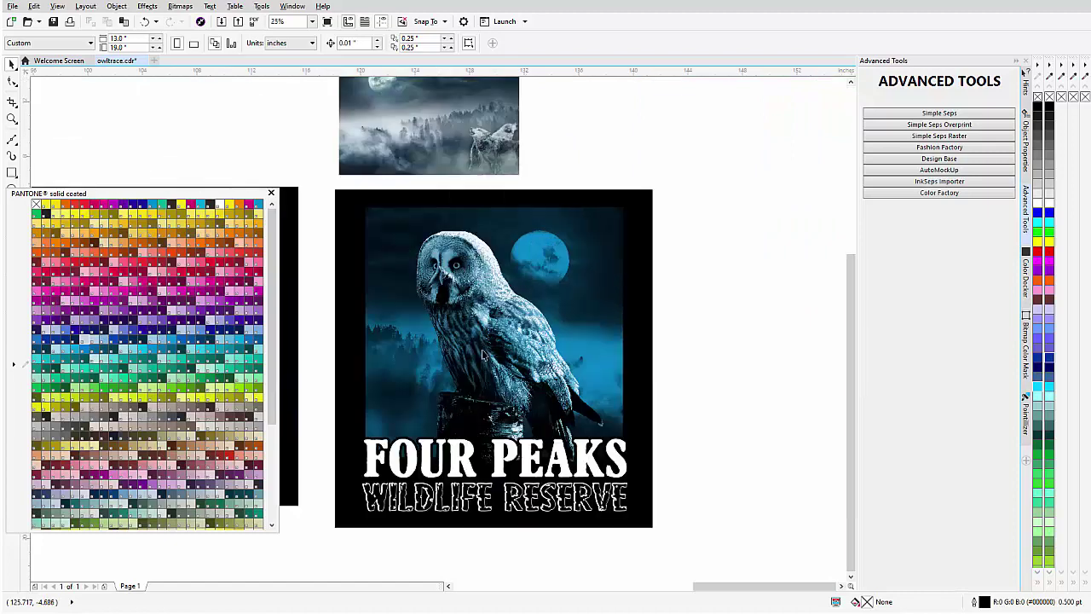
{"action": "scroll", "coordinate": [441, 335], "scroll_direction": "down", "scroll_amount": 1}
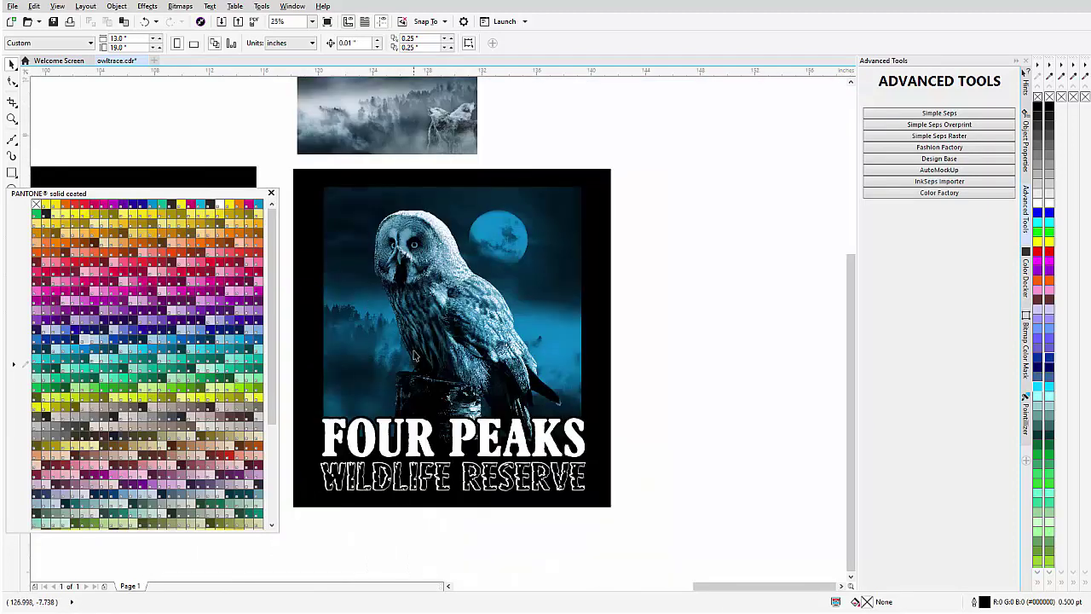